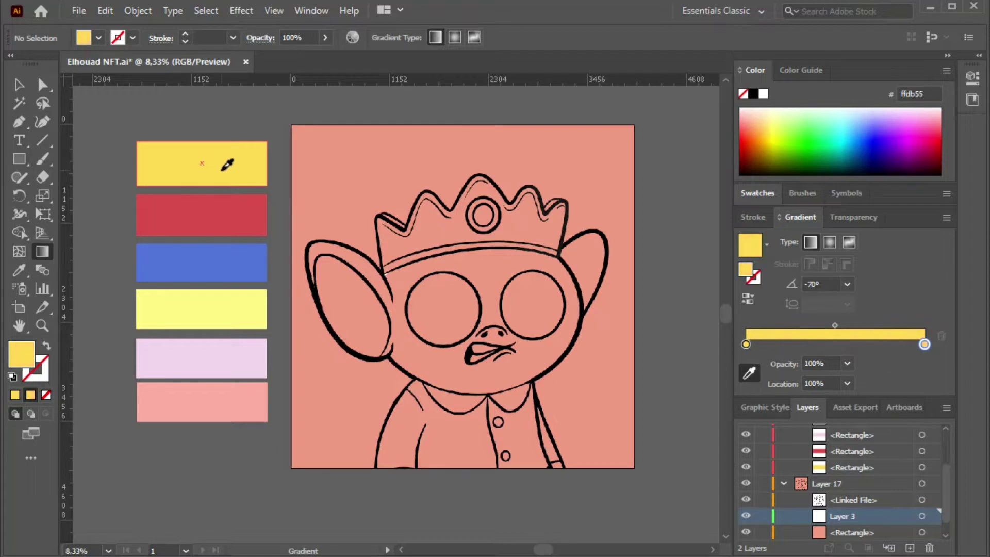
With the Curvature tool, trace the crown's right edge and its two rightmost points with the yellow fill.
left_click(42, 122)
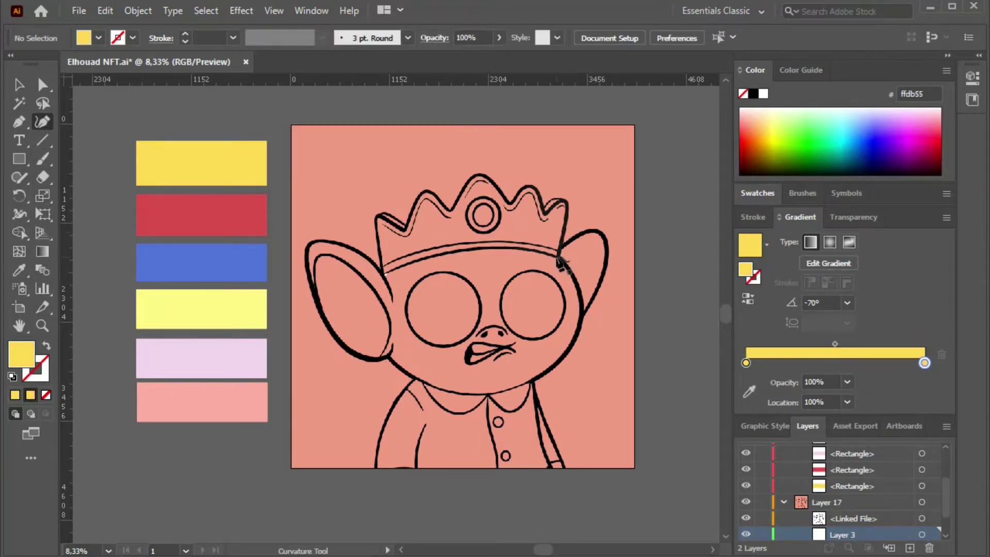
left_click(556, 256)
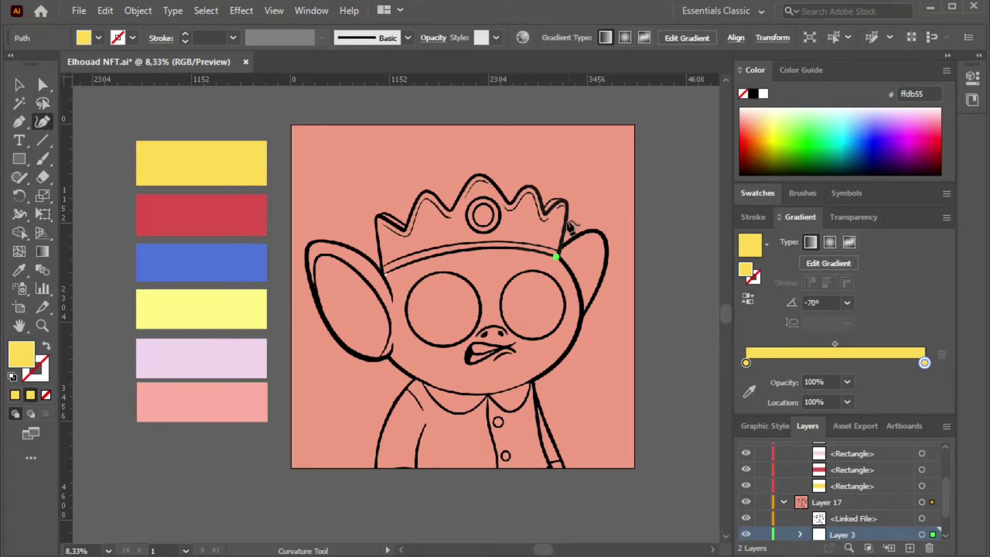
left_click(567, 220)
left_click(566, 203)
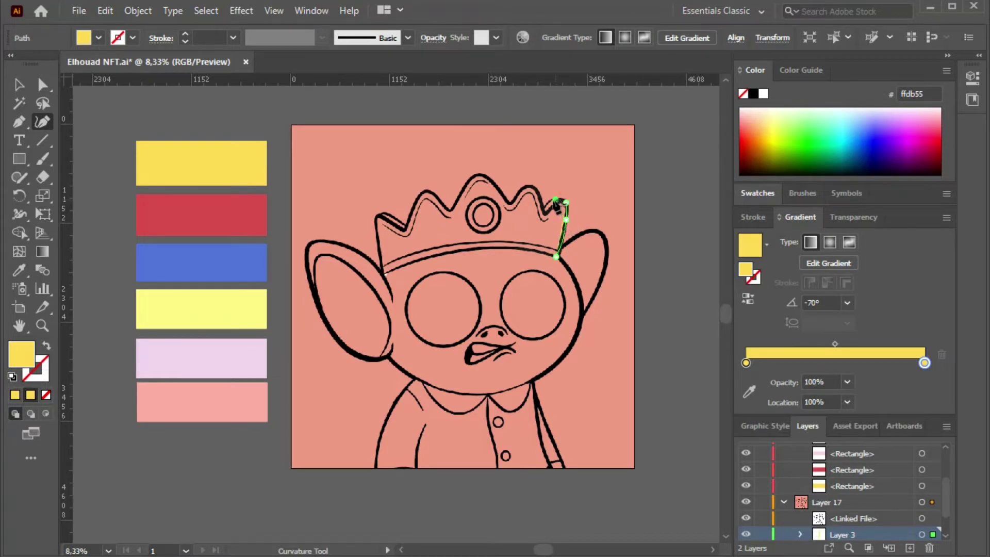
left_click(556, 200)
left_click(543, 212)
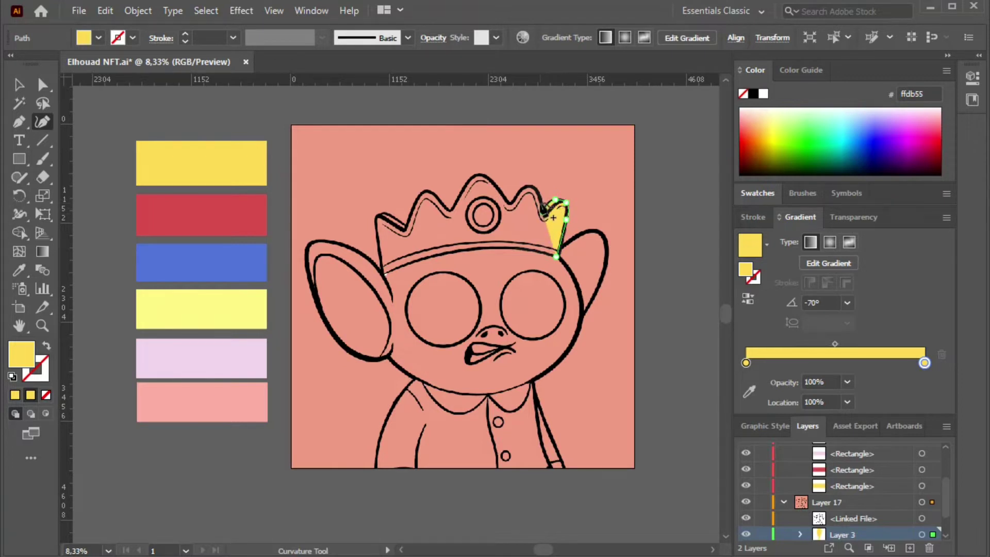
left_click(536, 192)
left_click(526, 185)
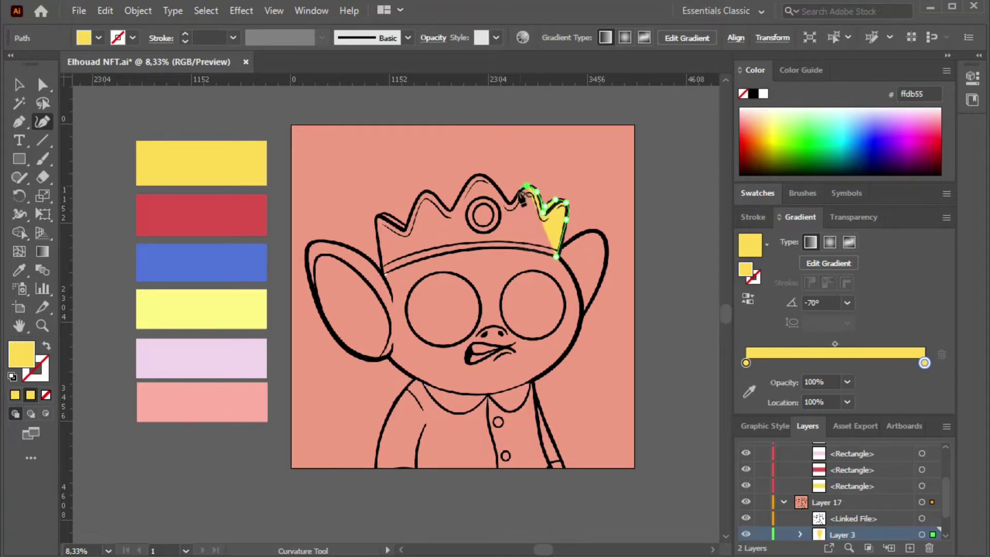
left_click(517, 198)
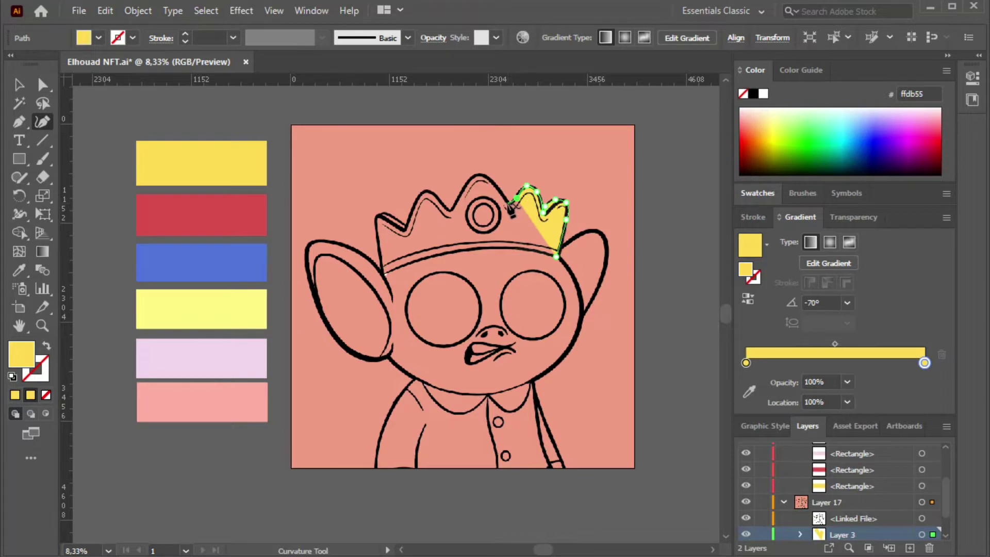
Continue the yellow crown outline over the central peak and the next peak to its left, following the line art.
left_click(493, 182)
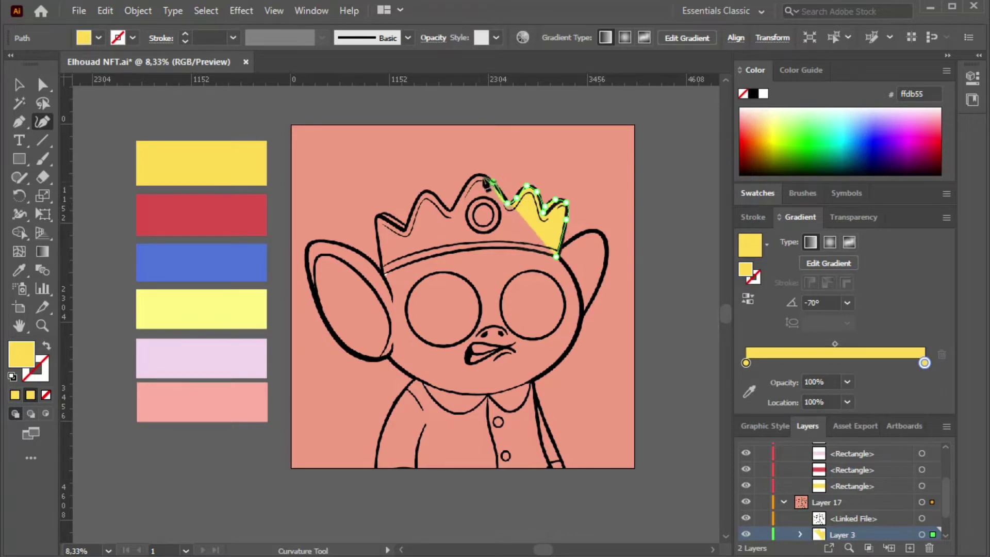
left_click(477, 173)
left_click(468, 186)
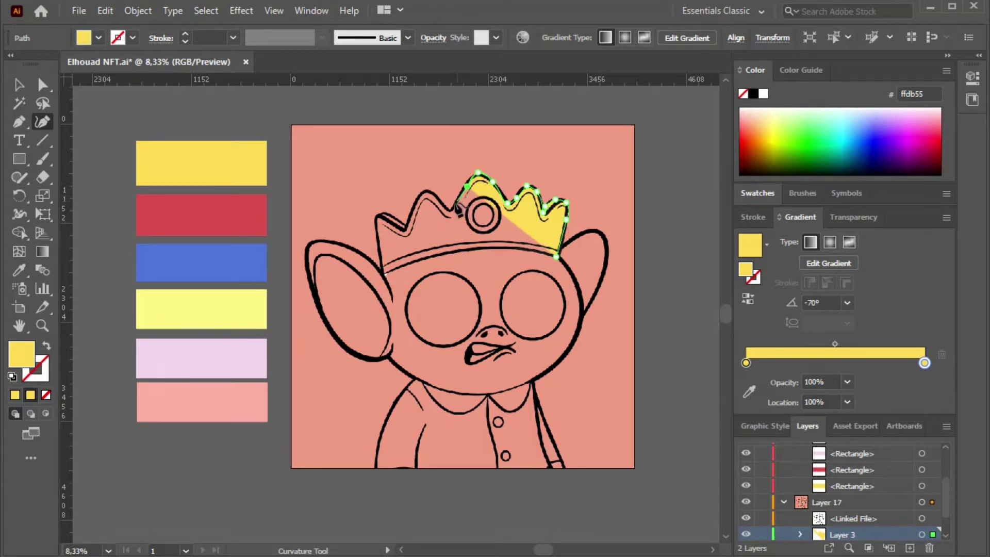
left_click(454, 204)
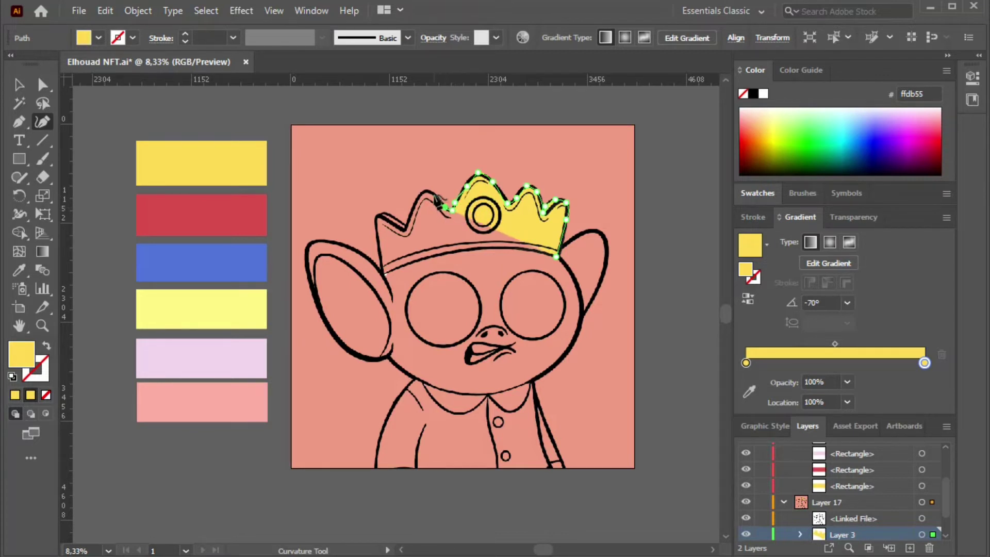
left_click(435, 195)
left_click(425, 192)
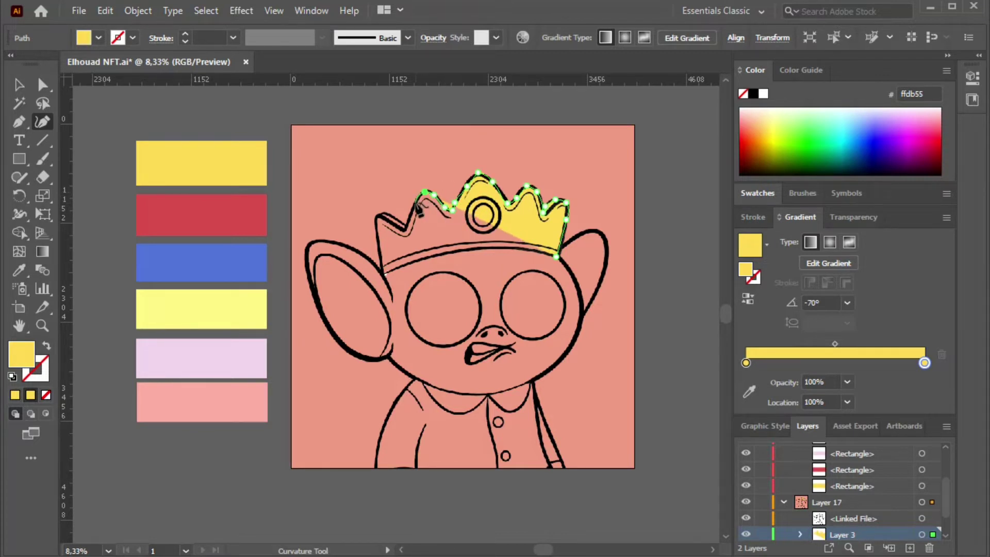
left_click(415, 203)
left_click(409, 225)
left_click(403, 232)
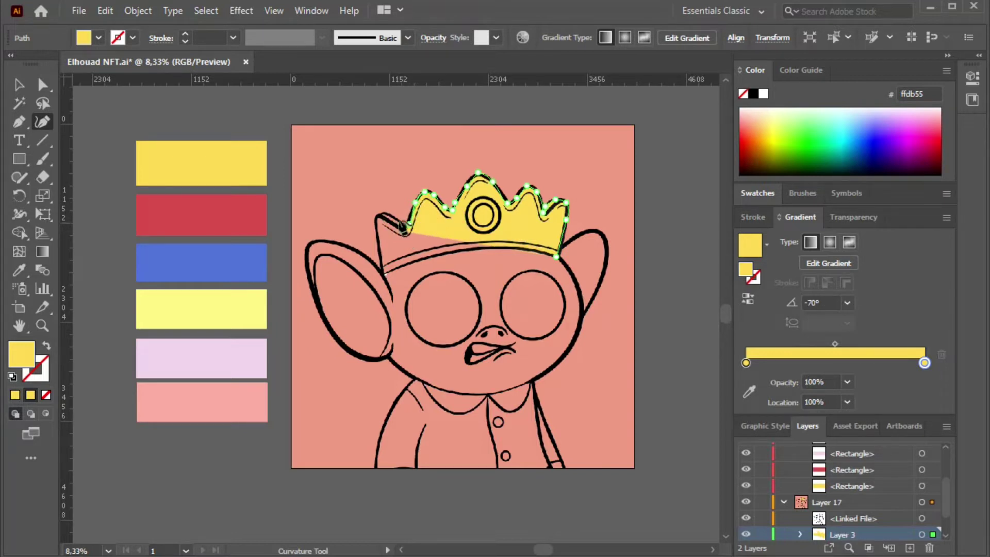
Extend the yellow outline over the crown's leftmost point and down its left edge to the base corner.
left_click(399, 221)
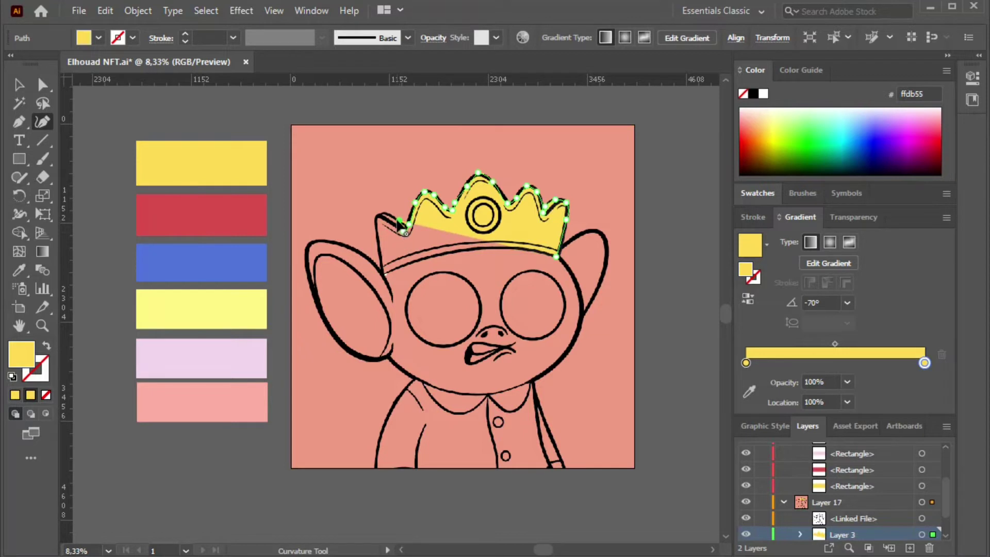
left_click_drag(399, 221, 377, 217)
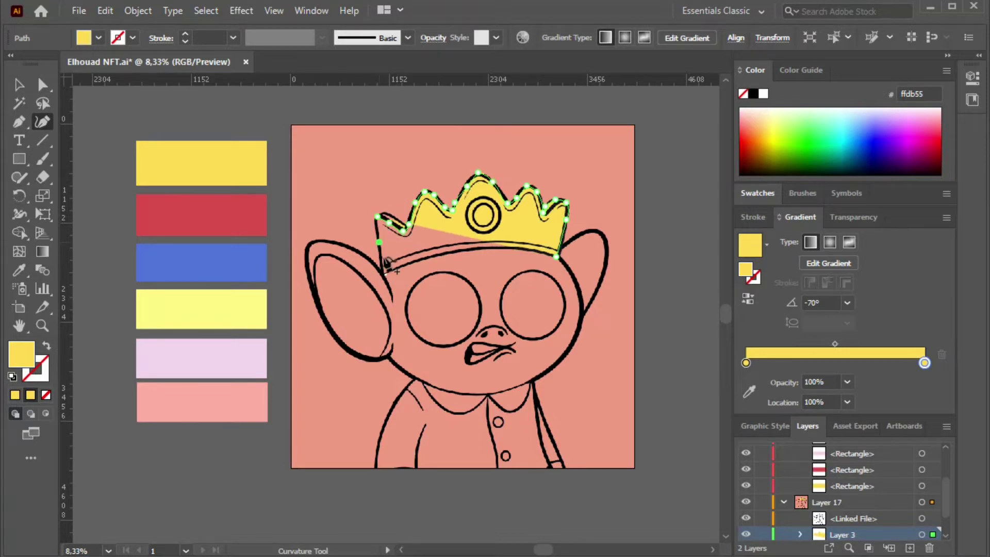
left_click(379, 242)
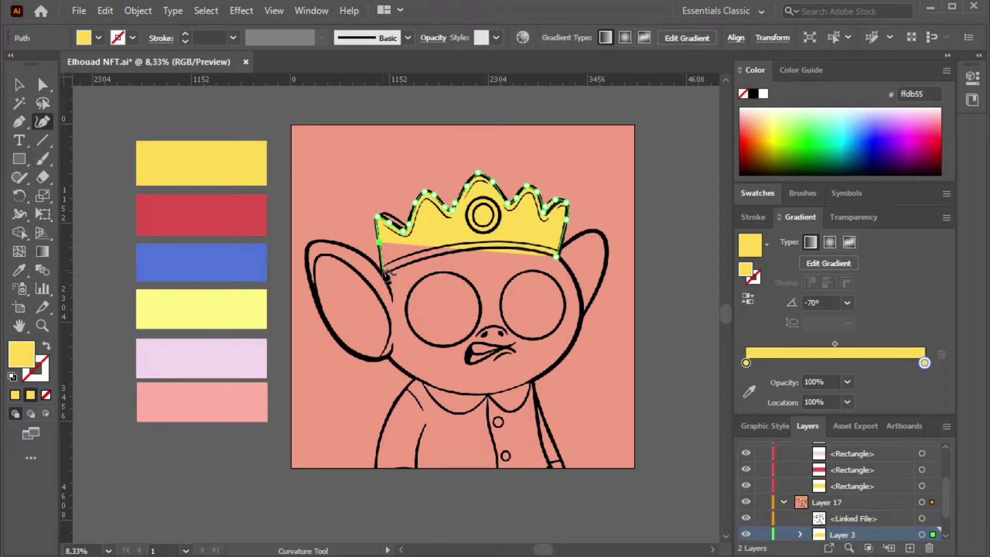
left_click(383, 270)
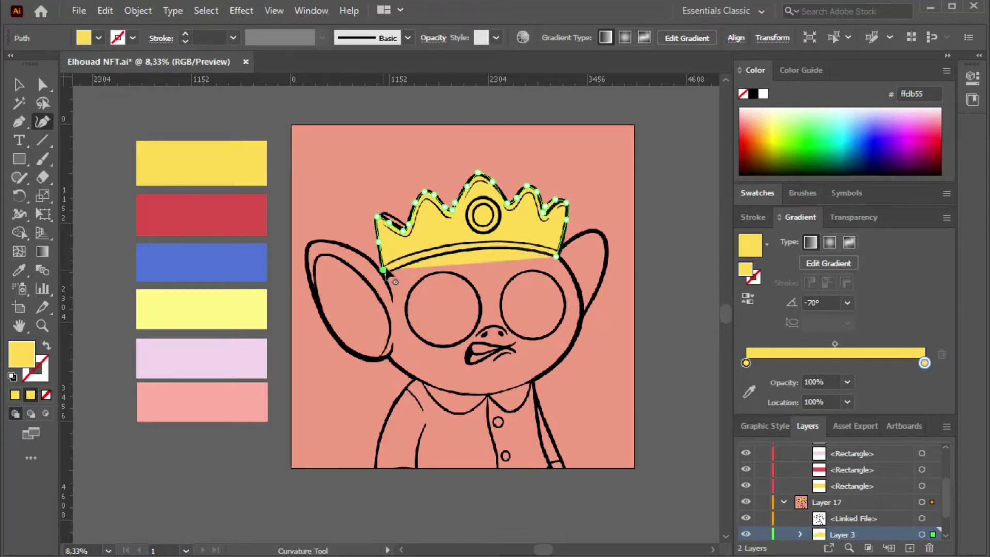
Trace the crown's curved lower edge to close the yellow shape at its starting point, and deselect it.
left_click(420, 256)
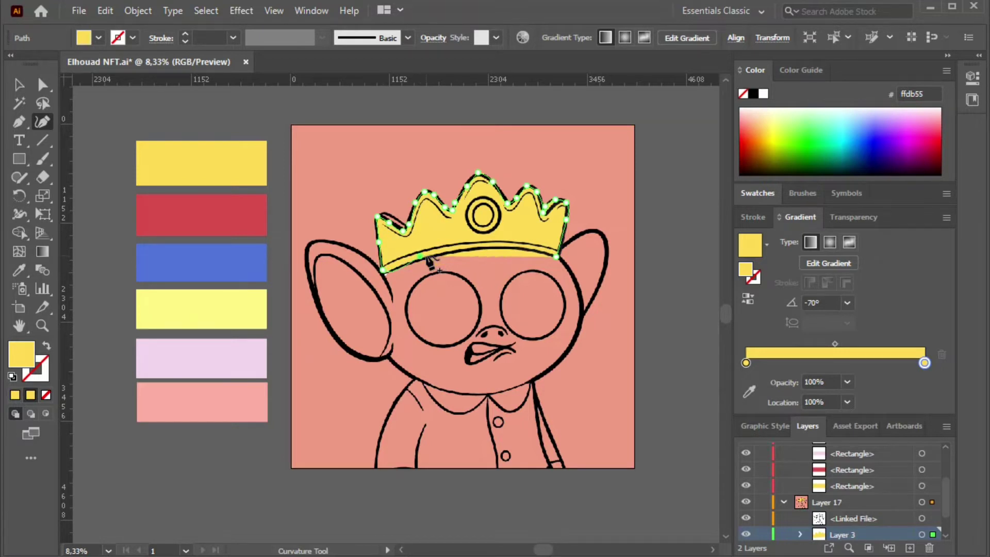
left_click(445, 252)
left_click(471, 249)
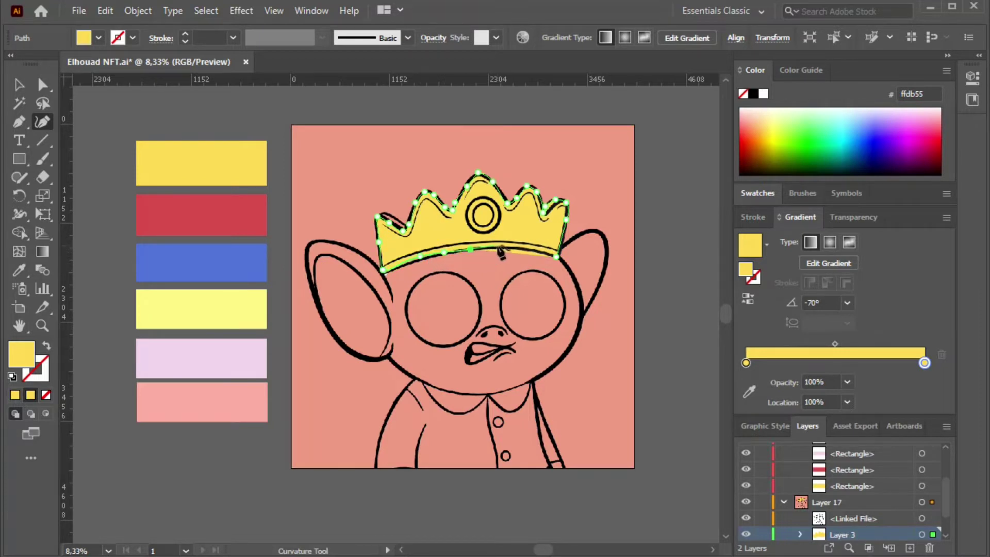
left_click(498, 246)
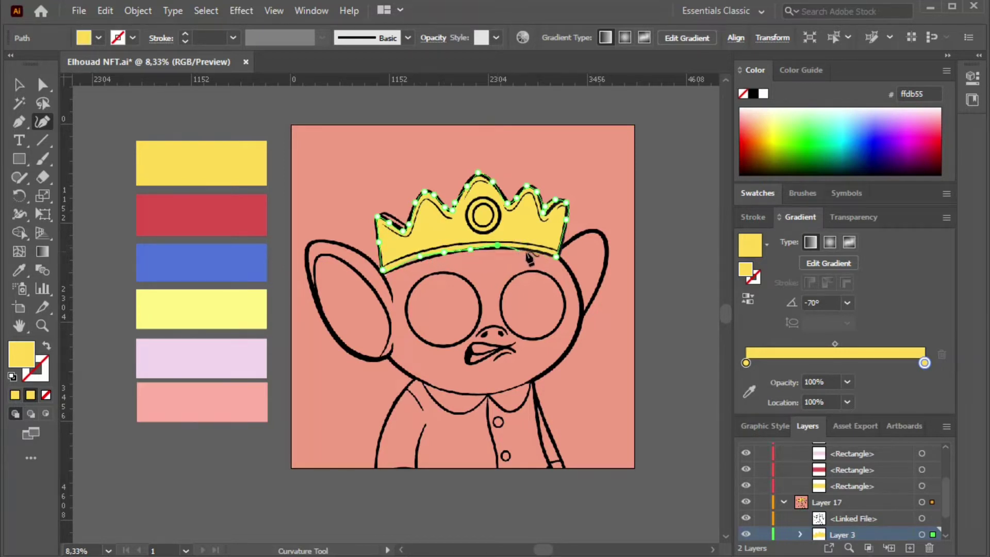
left_click(556, 257)
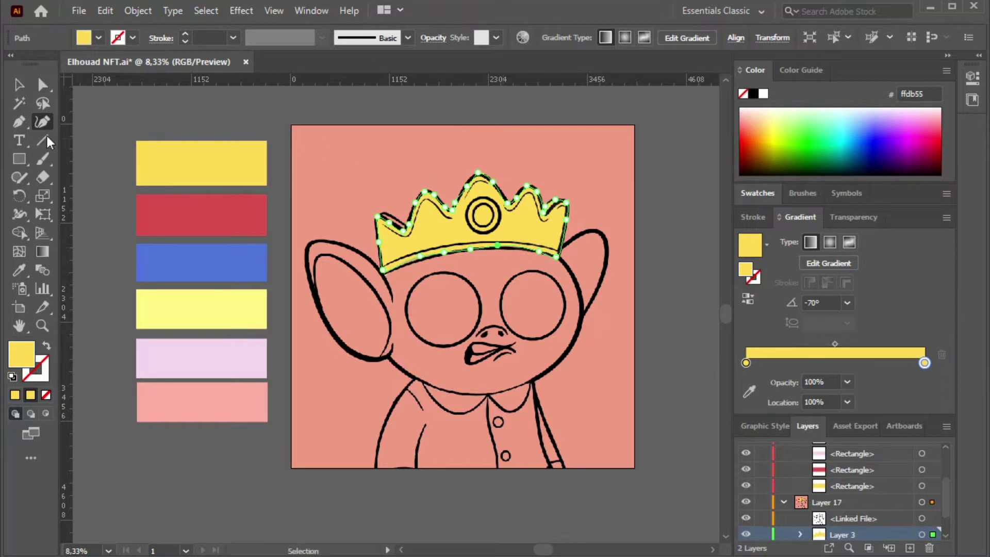
key("v")
left_click(184, 120)
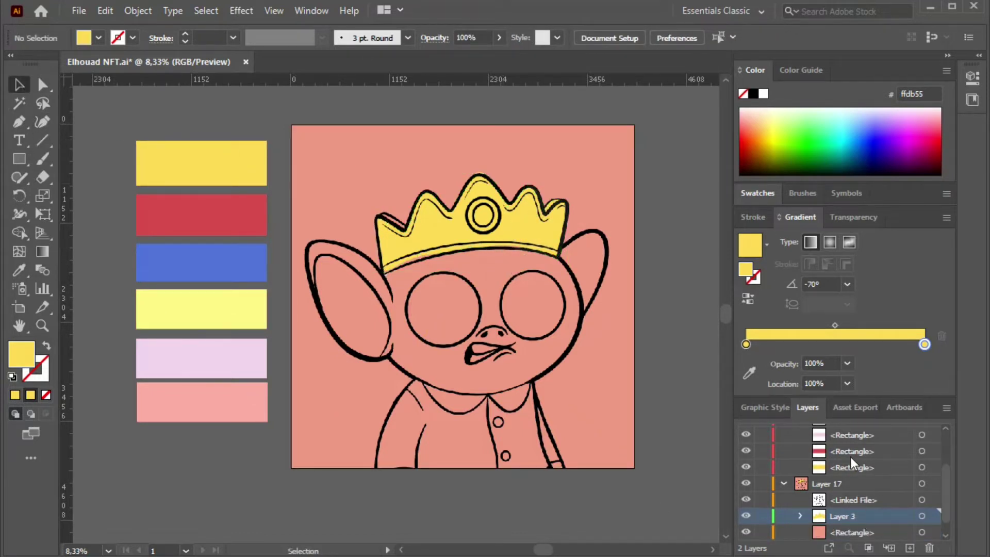
Add a new layer above the crown layer and set both fill gradient stops to the red palette swatch's colour.
left_click(910, 546)
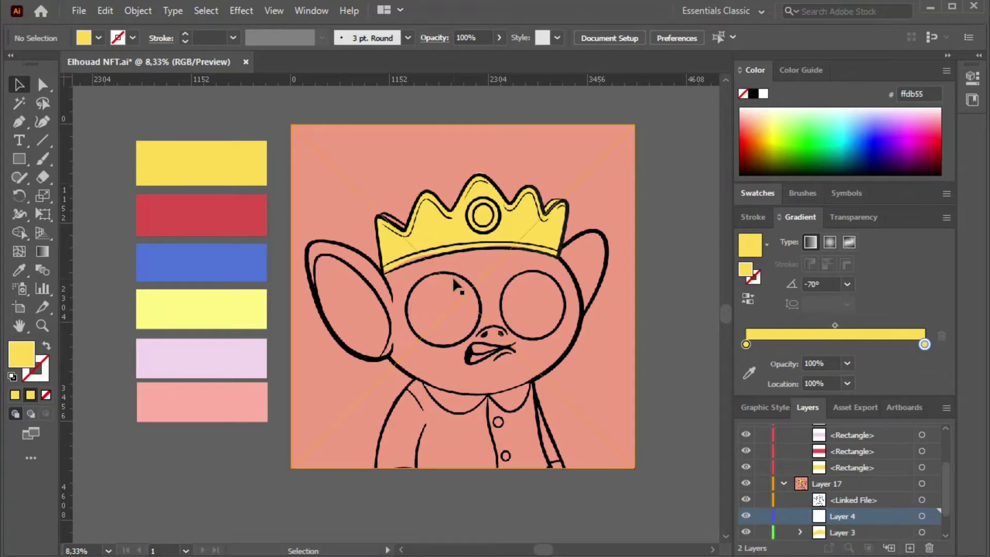
left_click(749, 373)
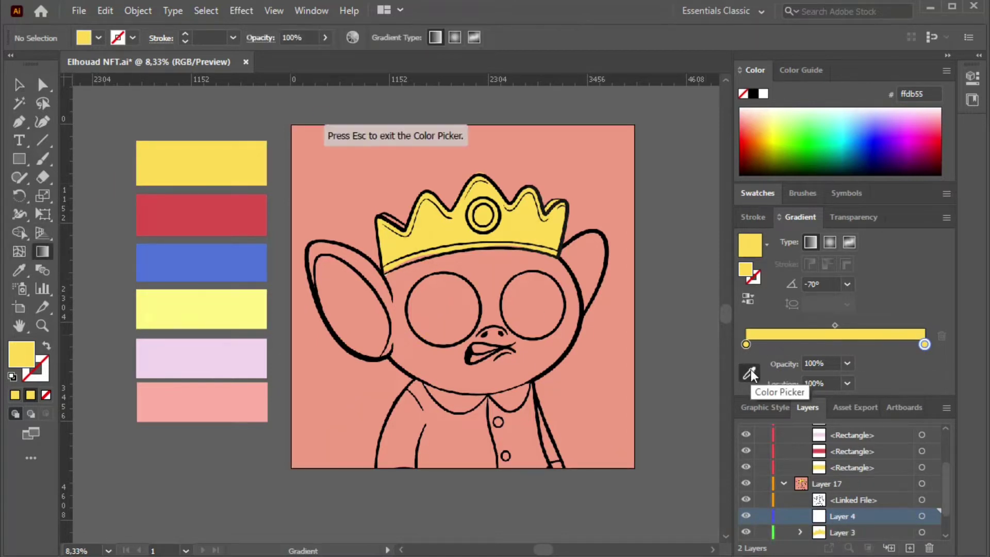
left_click(232, 209)
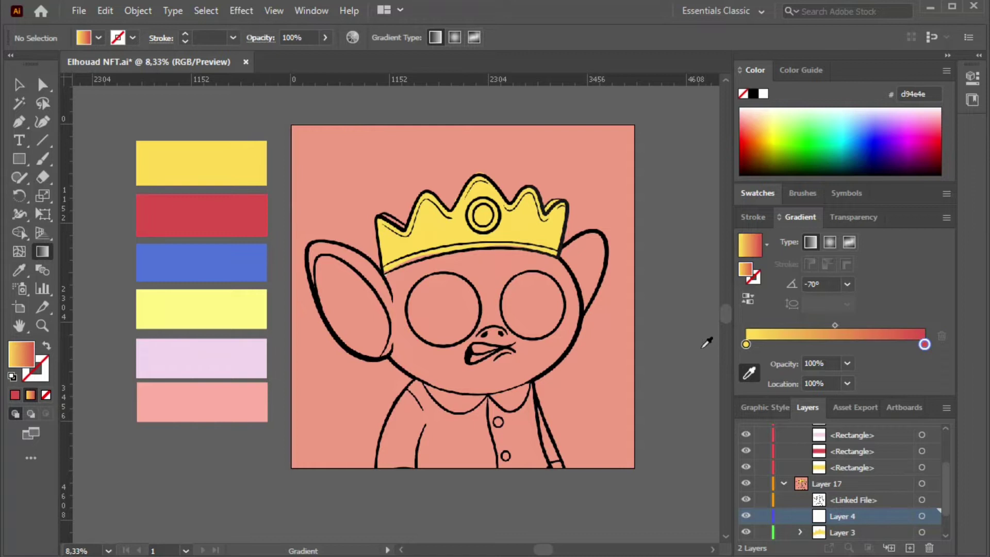
left_click(745, 345)
left_click(243, 206)
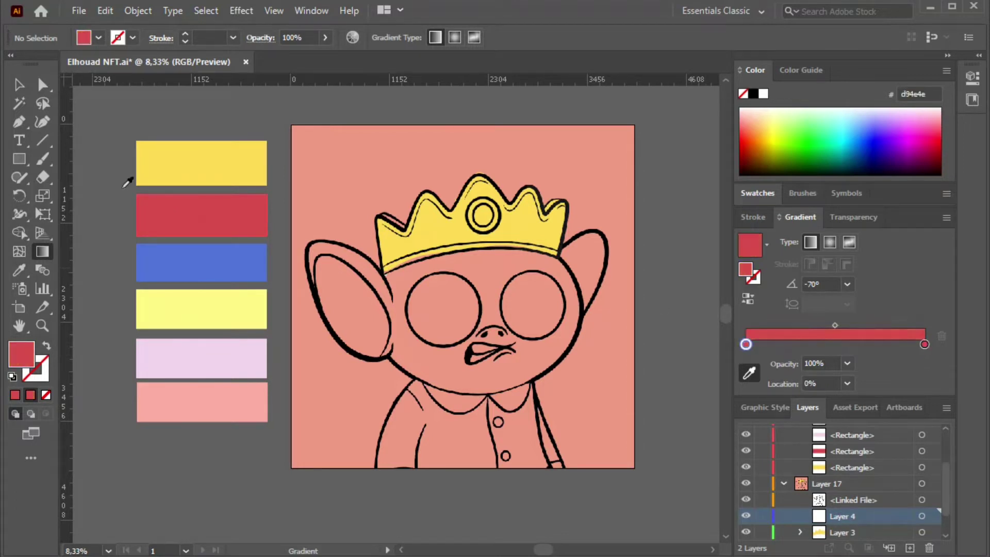
Trace the inner circle of the crown's jewel as a closed red shape with the Curvature tool, and deselect it.
left_click(43, 121)
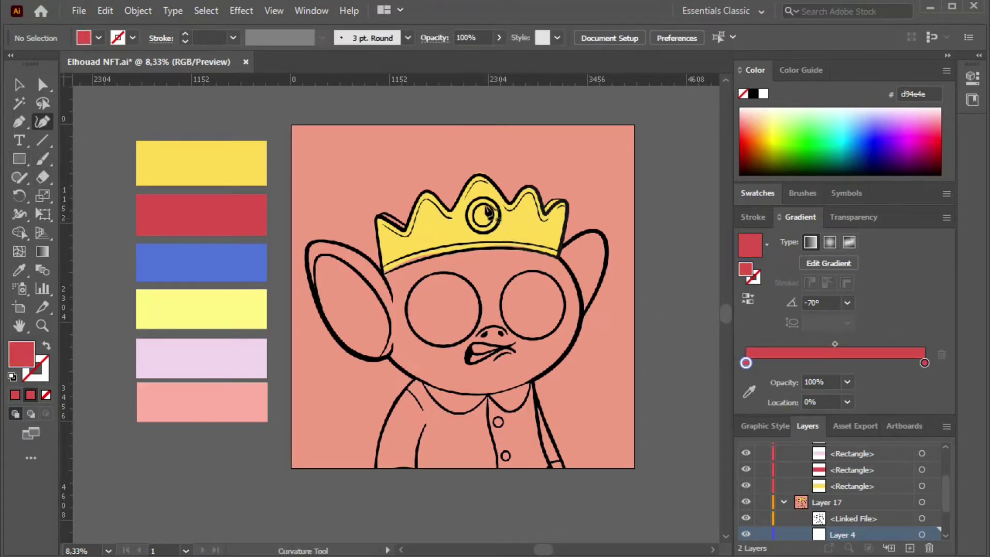
left_click(486, 210)
left_click(478, 205)
left_click(475, 217)
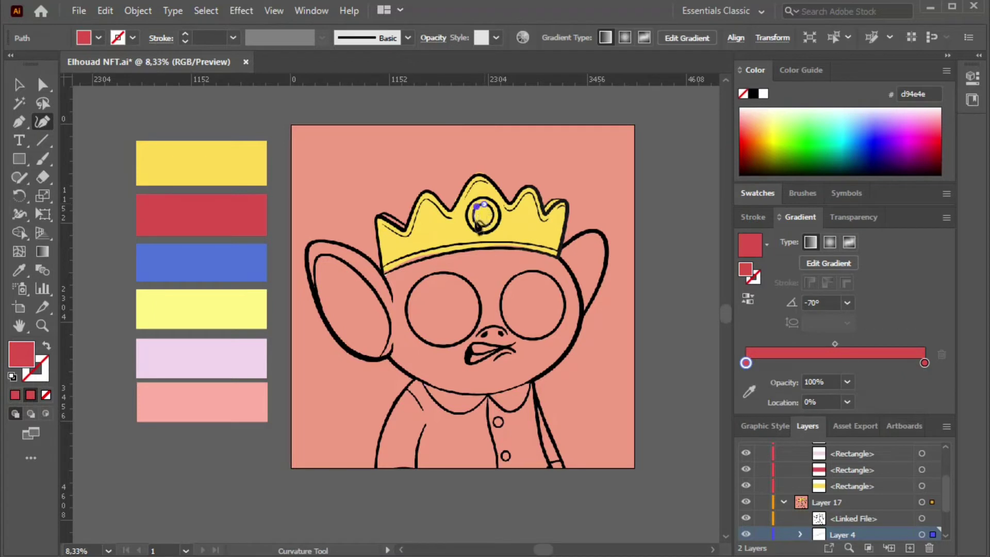
left_click(482, 228)
left_click(495, 216)
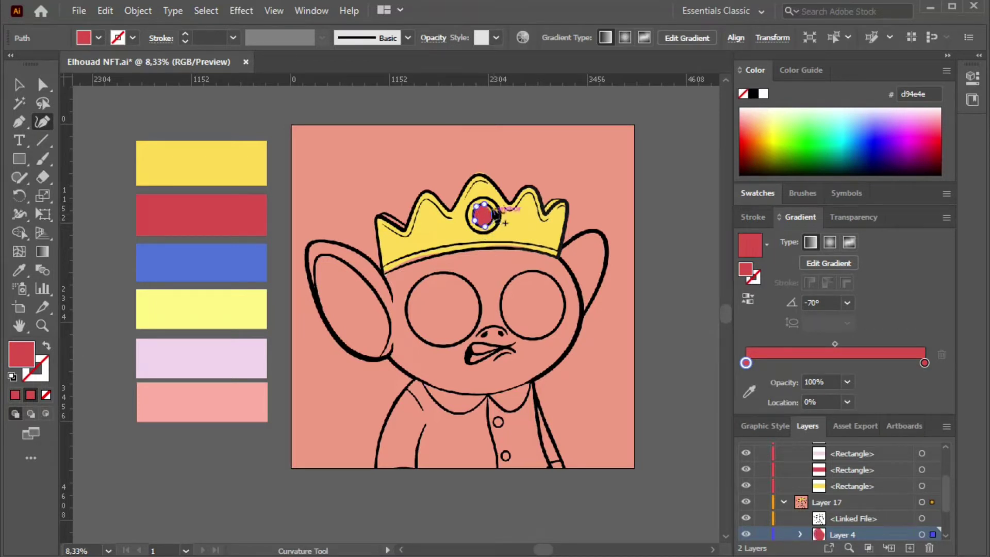
left_click(487, 209)
key("v")
key("ctrl+shift+a")
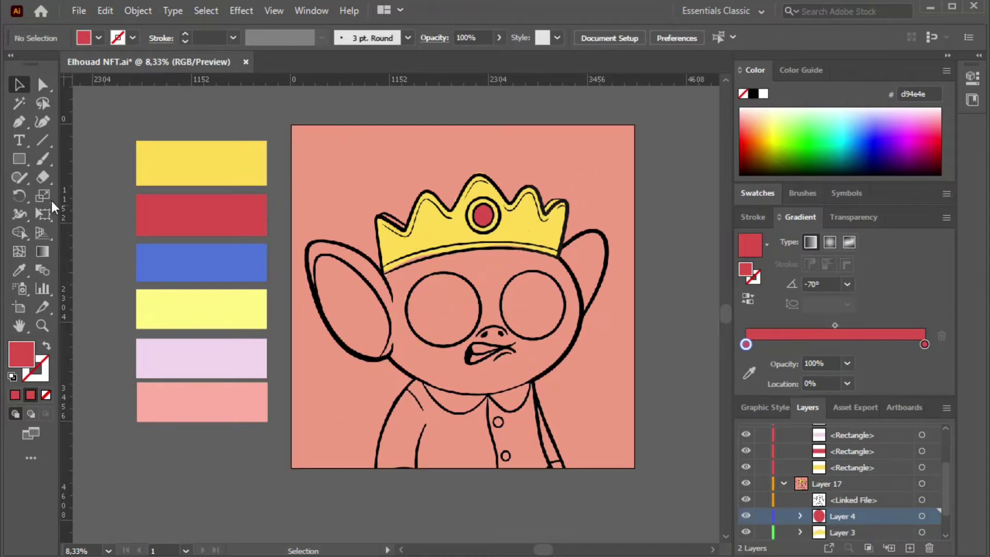
Add a new layer above the jewel layer and draw a closed red circle inside the left eye with the Curvature tool.
left_click(910, 547)
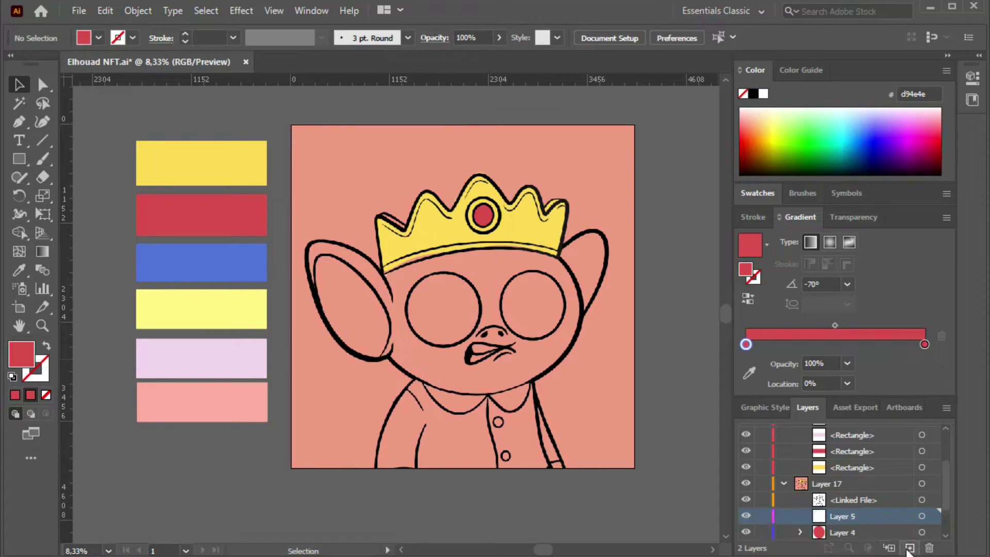
left_click(43, 121)
left_click(434, 287)
left_click(420, 321)
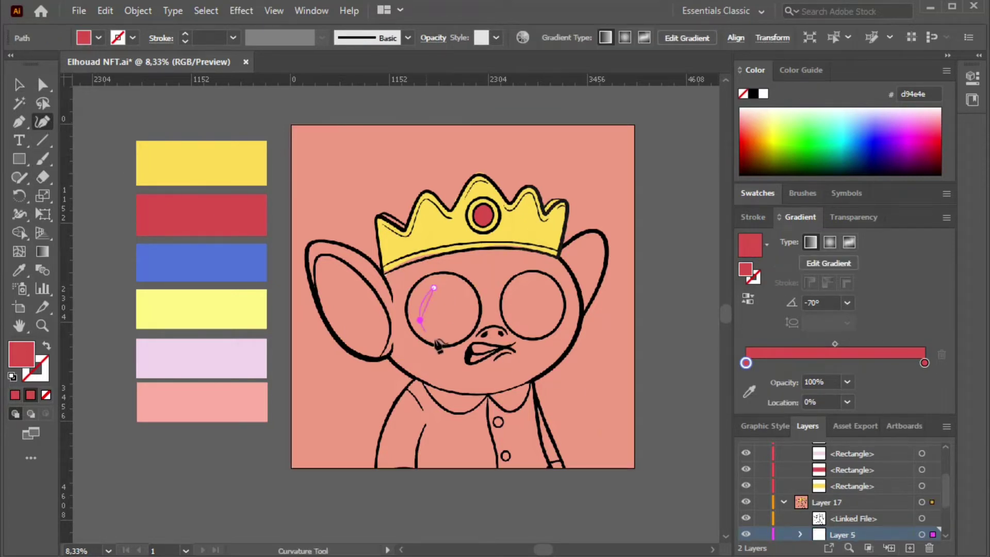
left_click(452, 334)
left_click(471, 305)
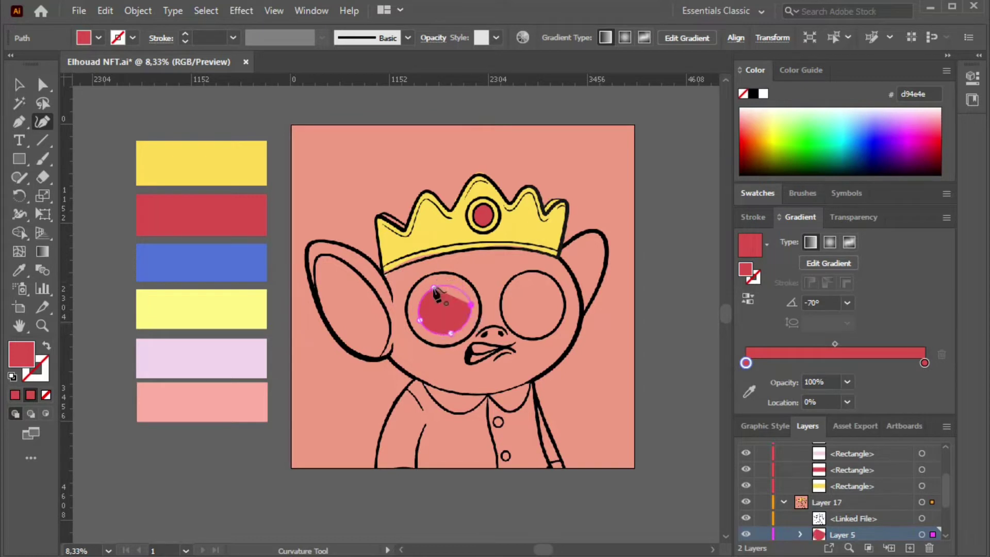
left_click(435, 288)
key("v")
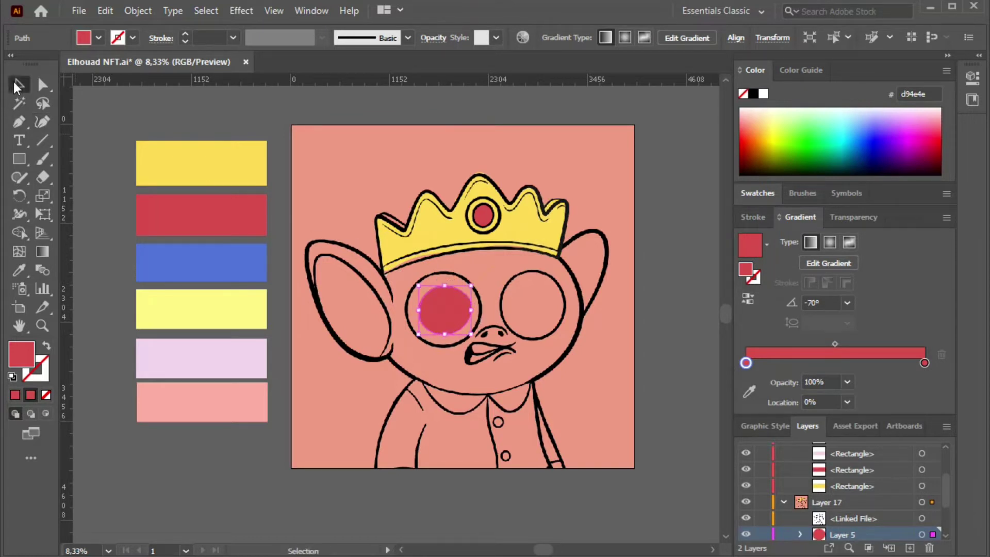
left_click(532, 305)
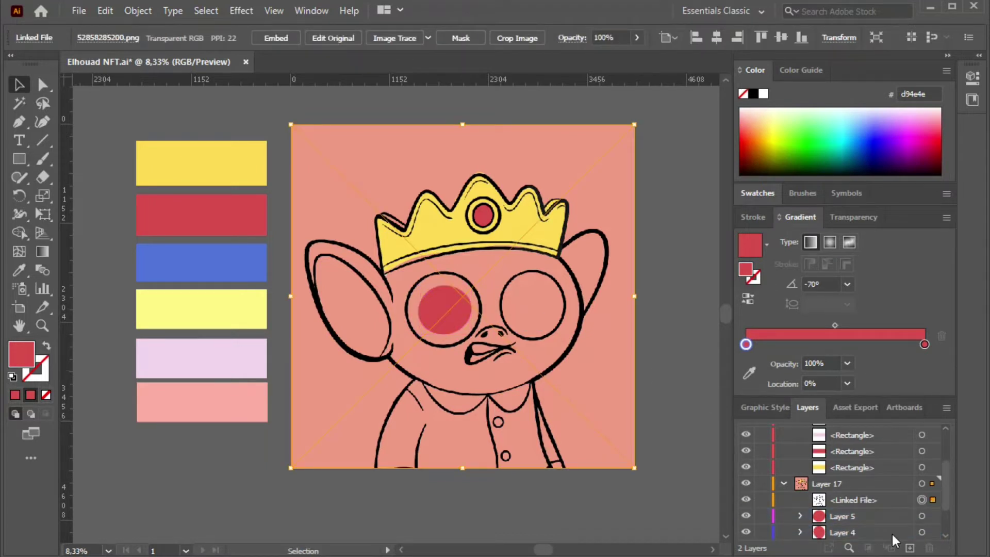
Add another new layer and move it into Layer 17, directly beneath the linked line-art file.
left_click(910, 548)
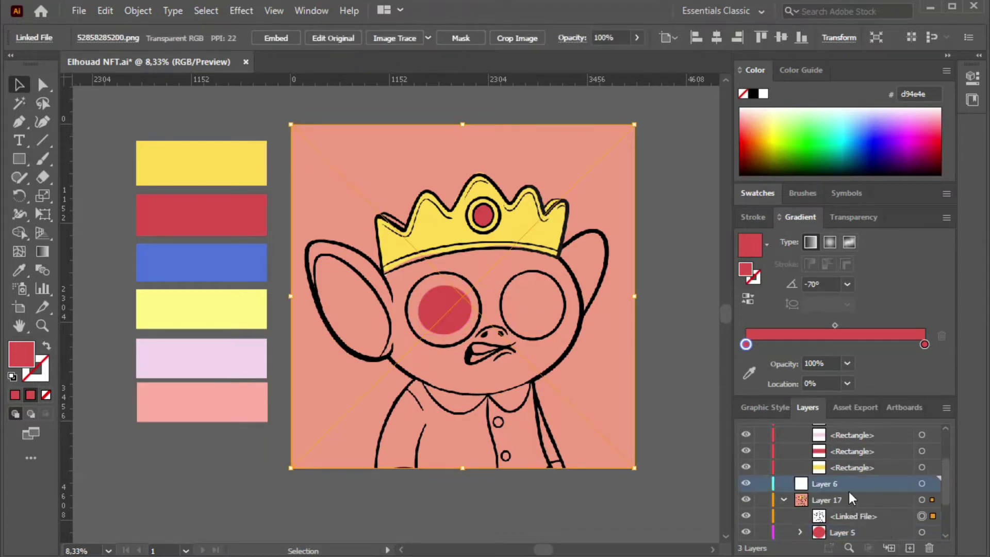
left_click_drag(849, 490, 849, 524)
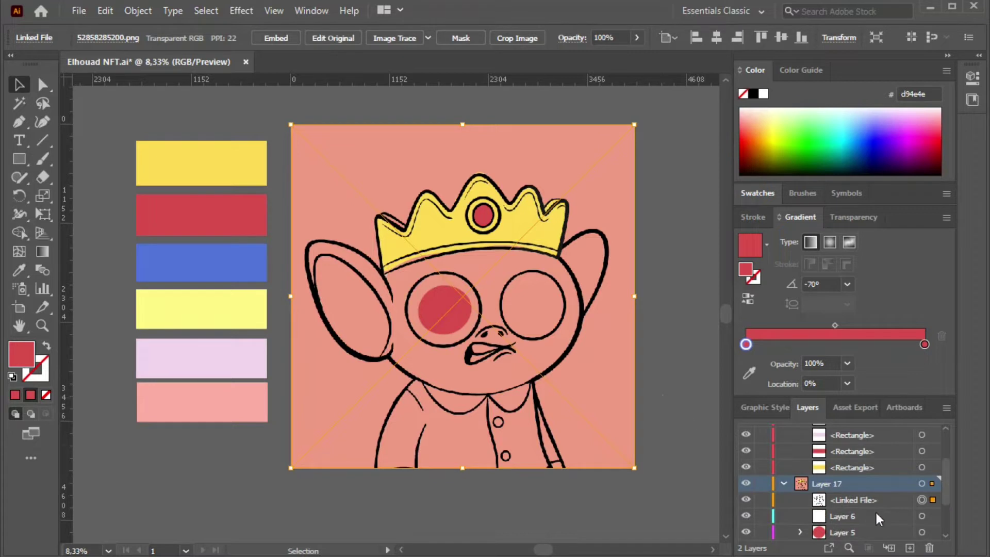
Make Layer 6 the active layer and set both fill gradient stops to the blue palette swatch's colour.
left_click(880, 517)
left_click(689, 396)
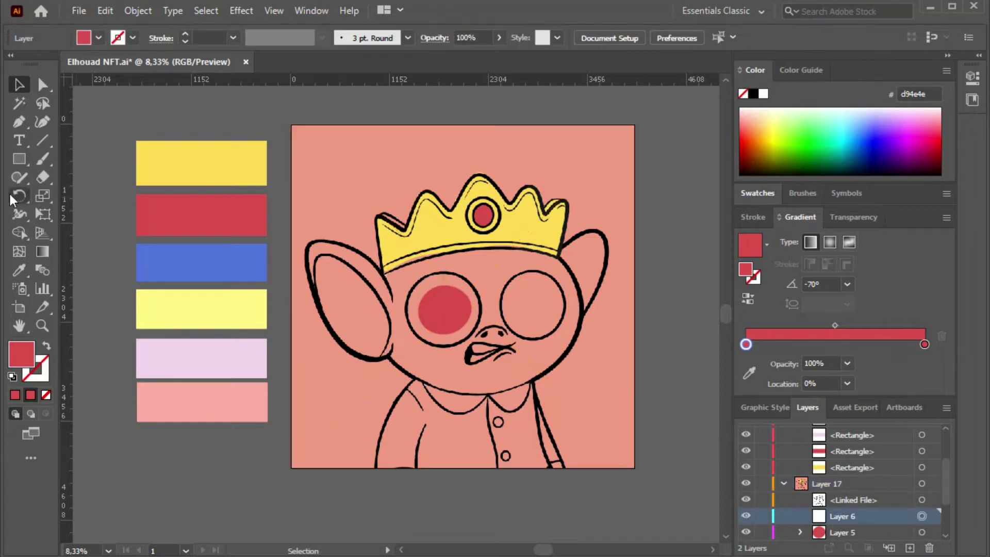
left_click(750, 371)
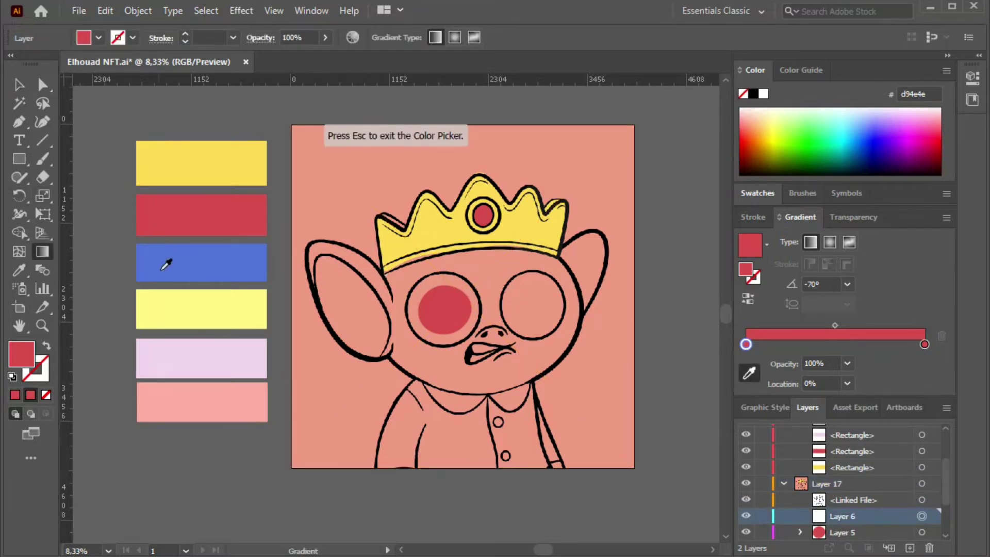
left_click(166, 264)
left_click(925, 345)
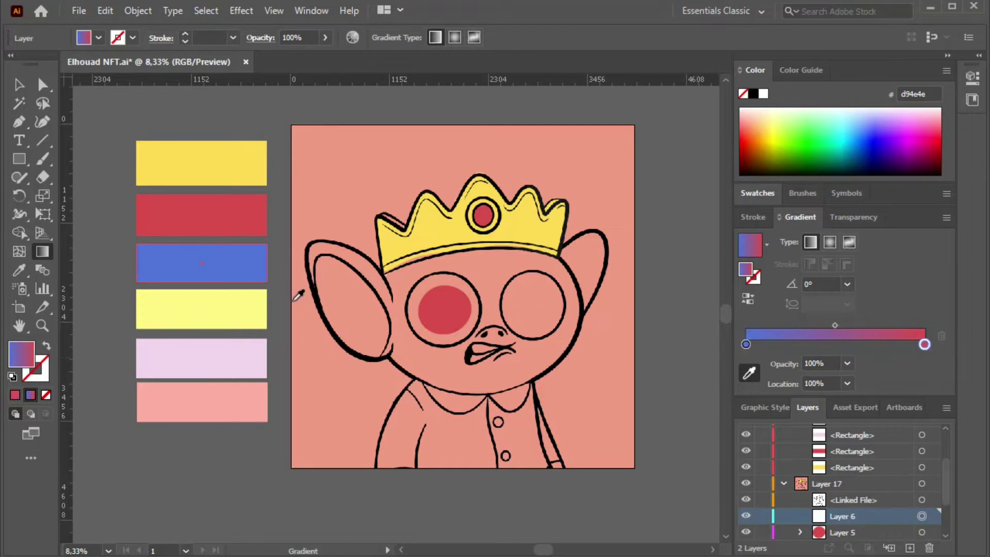
Draw a closed blue circle inside the right eye with the Curvature tool.
left_click(37, 122)
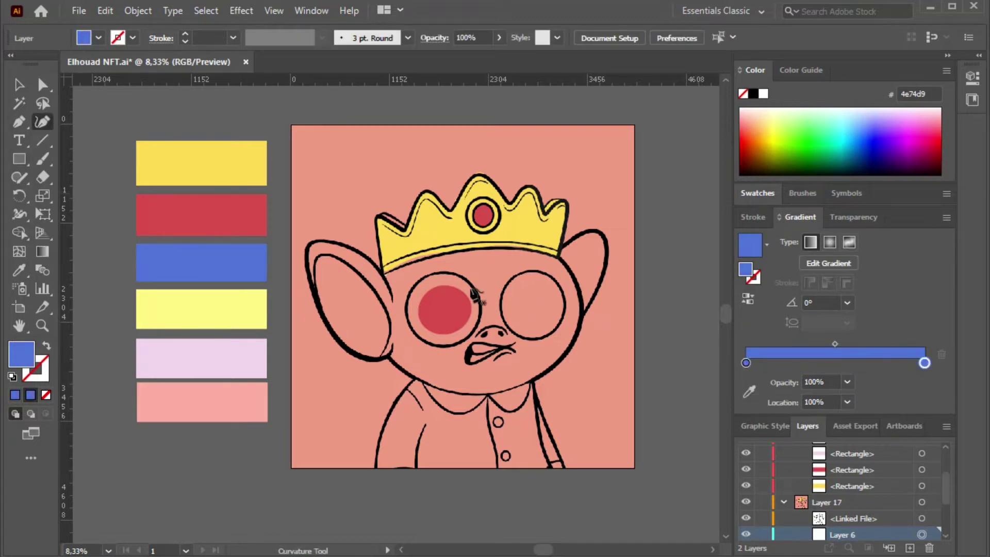
left_click(520, 293)
left_click(520, 324)
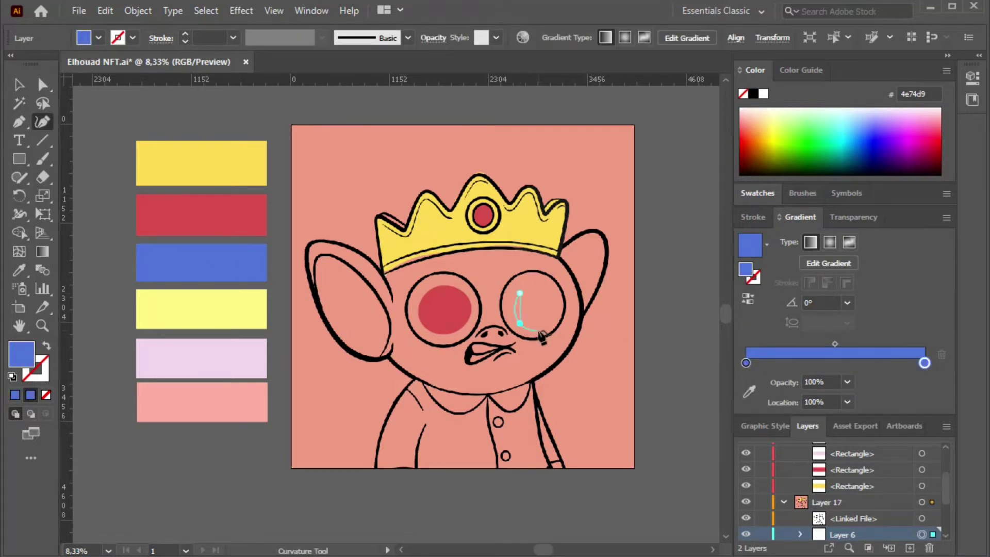
left_click(539, 329)
left_click(556, 314)
left_click(557, 291)
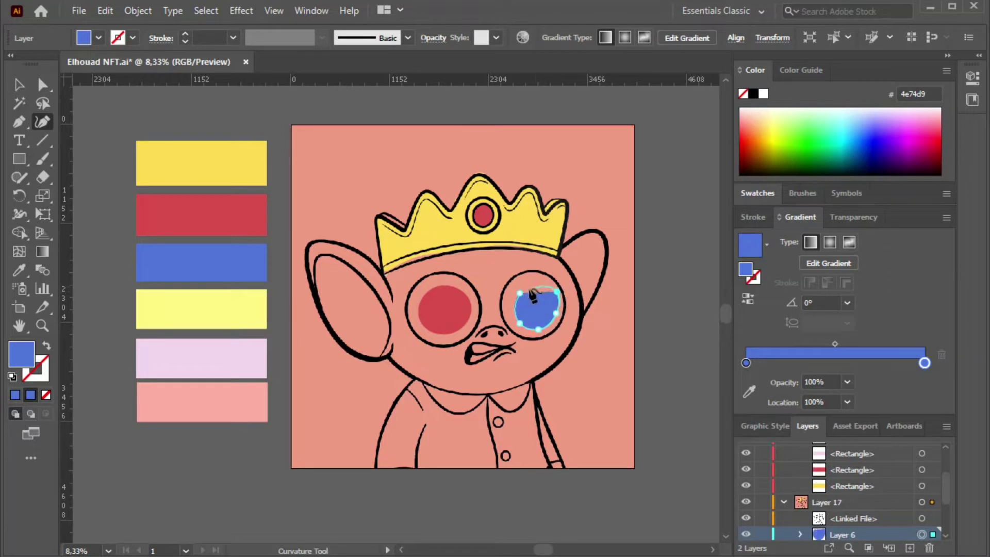
left_click(524, 284)
left_click(520, 293)
left_click(515, 298)
Nudge the blue circle slightly left to centre it within the right eye's outline, and deselect it.
left_click(18, 85)
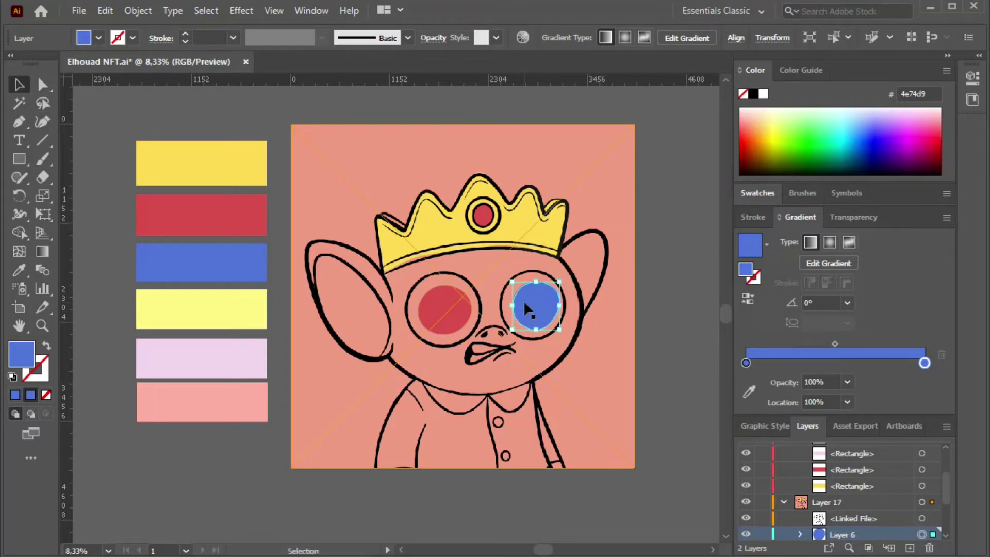
key("Left")
key("Left")
key("Left")
key("Left")
key("Left")
key("Left")
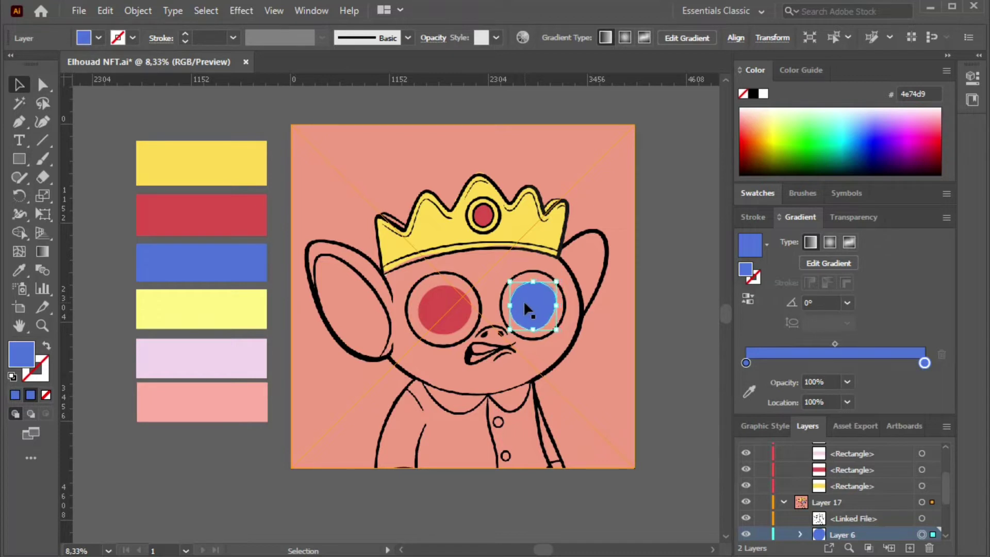
left_click(97, 156)
Add a new layer above the blue circle's layer and set the fill colour to white.
scroll(857, 514, "down", 2)
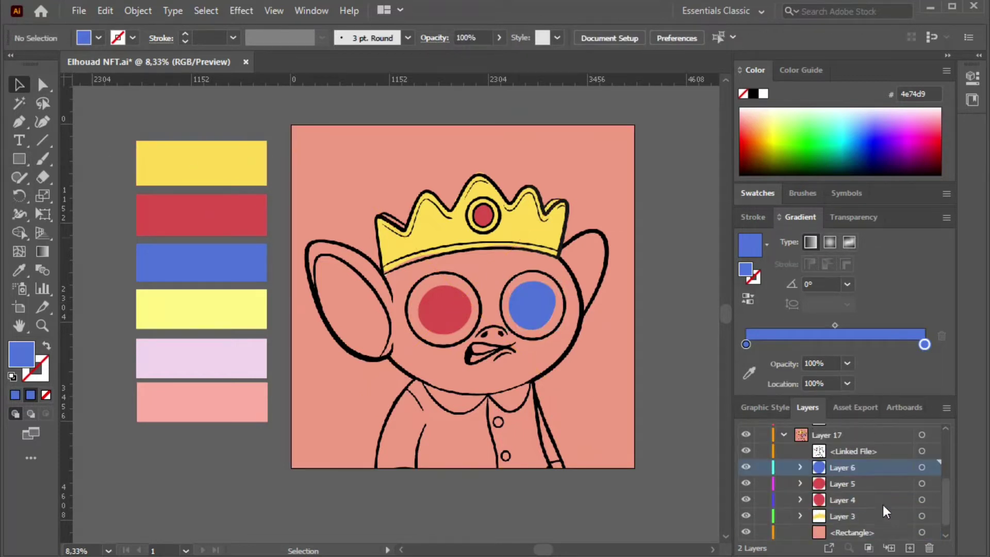
left_click(910, 548)
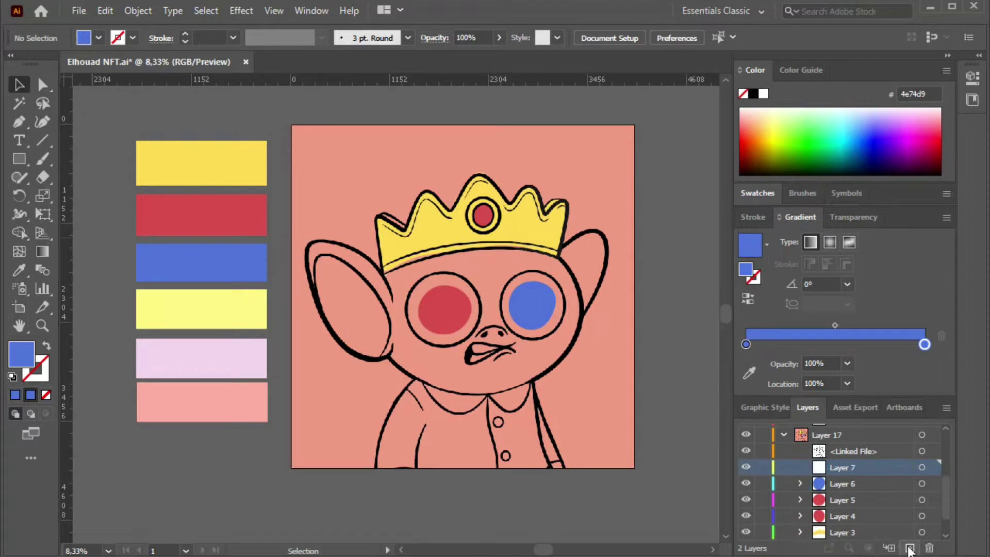
left_click(98, 37)
left_click(31, 64)
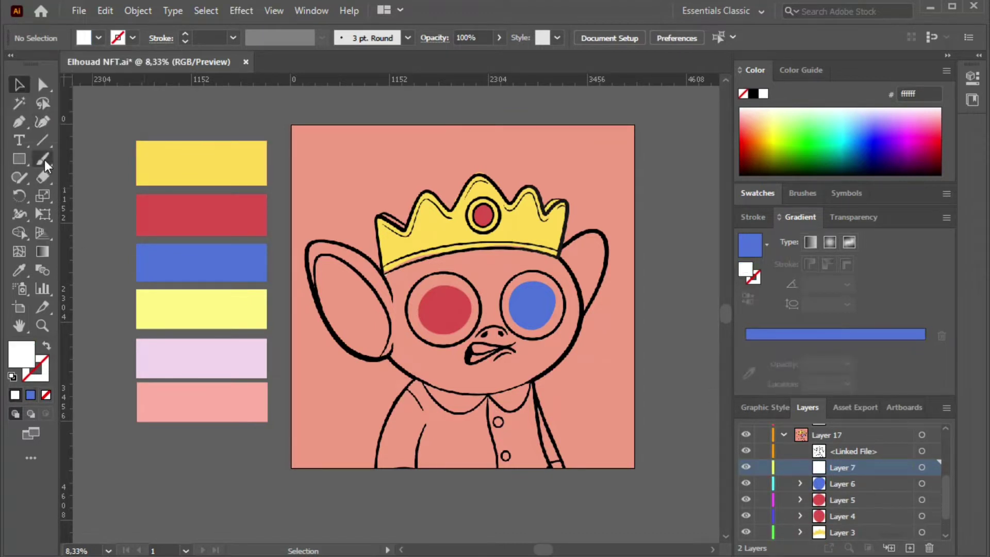
Draw a closed white oval highlight on the left half of the blue iris with the Curvature tool, and deselect it.
left_click(43, 123)
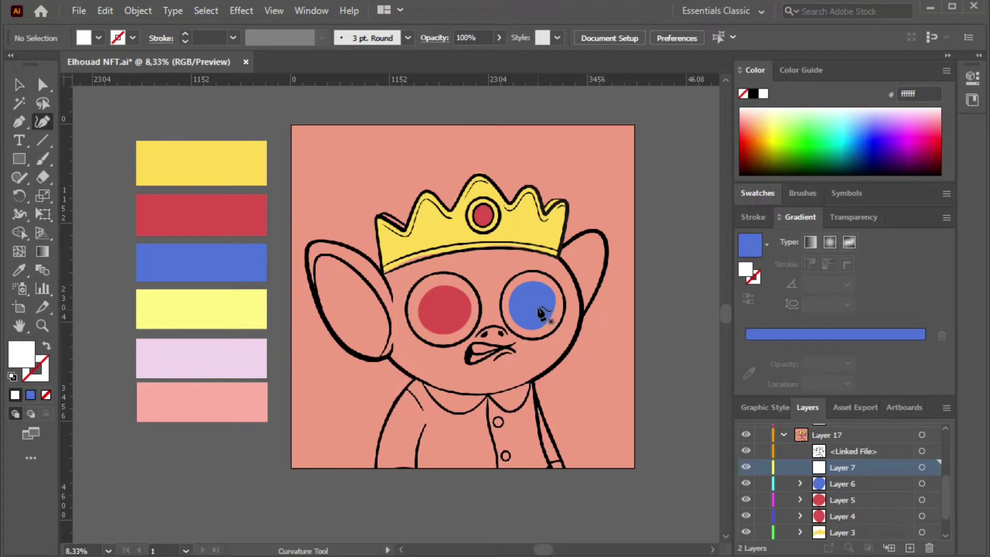
left_click(526, 288)
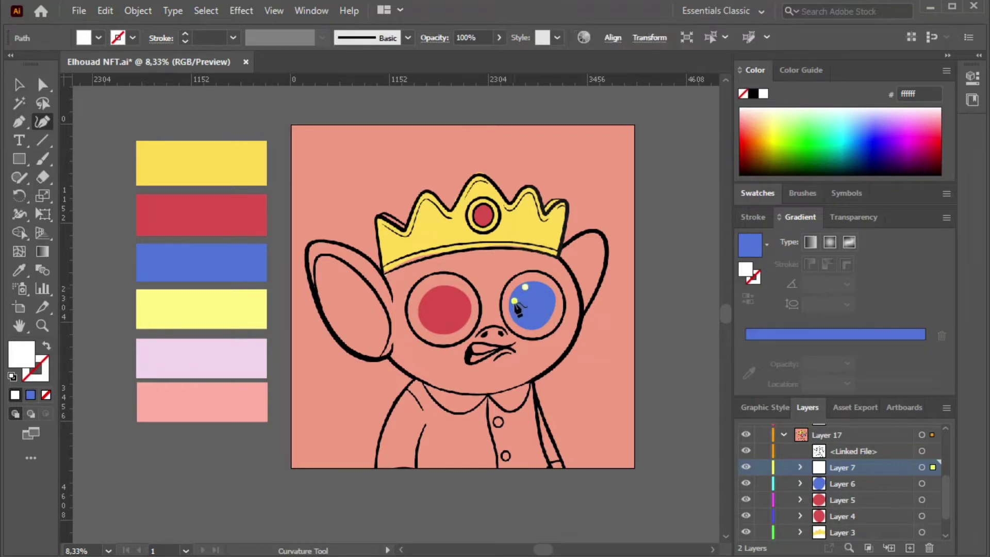
left_click(524, 309)
left_click(539, 283)
key("ctrl+z")
left_click(528, 287)
left_click(513, 309)
left_click(531, 319)
left_click(20, 84)
left_click(96, 151)
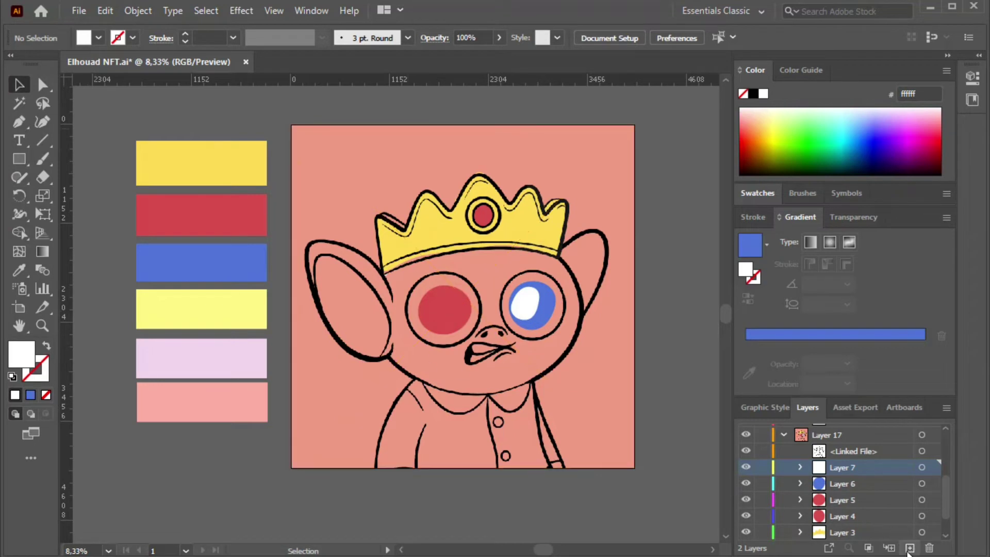
Add a new layer above the blue iris's highlight layer and draw a white highlight inside the red iris with the Curvature tool.
left_click(910, 548)
left_click(42, 122)
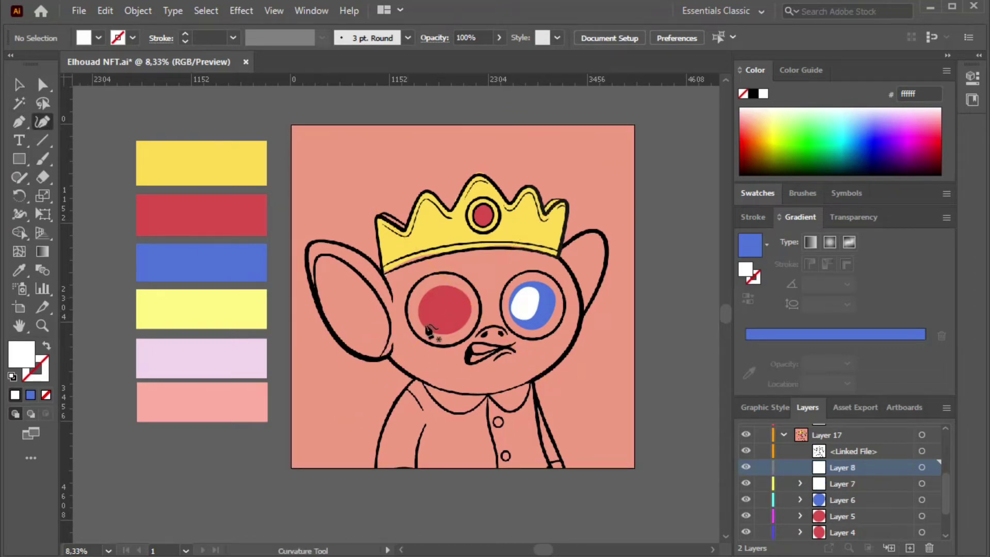
left_click(442, 296)
left_click(438, 309)
left_click(448, 320)
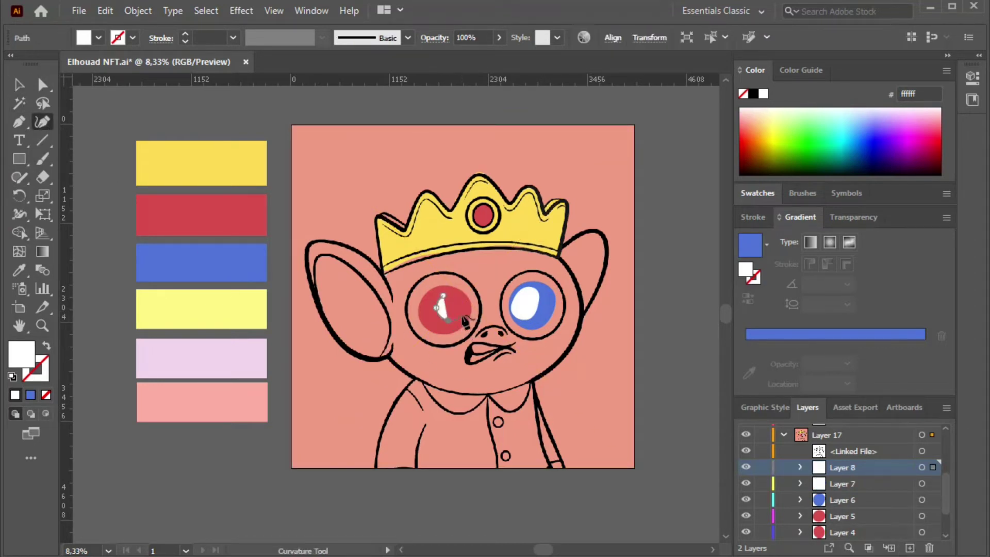
left_click(461, 306)
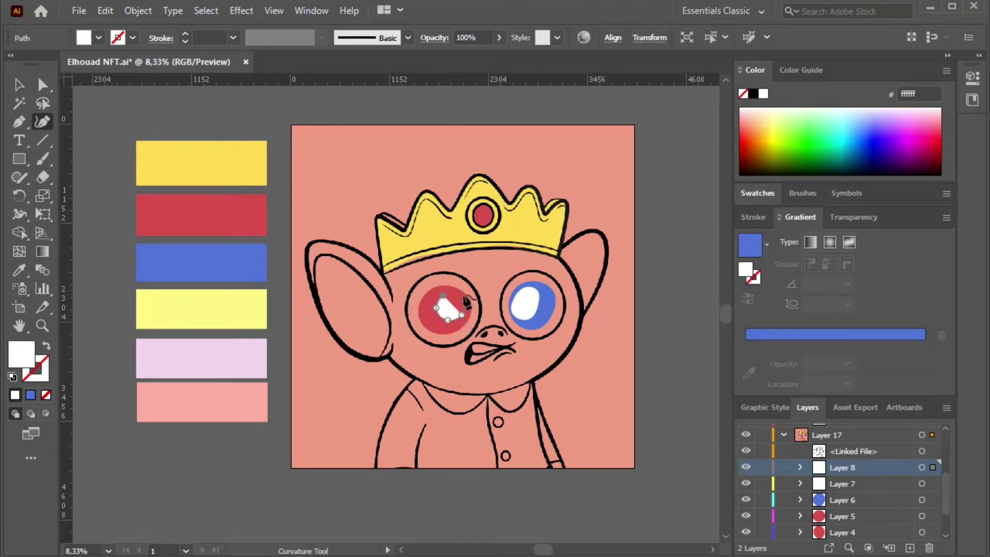
left_click(443, 296)
Adjust the curve points of the red iris's white highlight into a rounded oval, and deselect it.
left_click_drag(443, 296, 466, 305)
mouse_move(465, 305)
left_mouse_down()
mouse_move(455, 306)
mouse_move(463, 320)
mouse_move(466, 306)
mouse_move(448, 302)
mouse_move(461, 296)
mouse_move(448, 301)
left_mouse_up()
left_click(449, 296)
left_click_drag(461, 303, 461, 308)
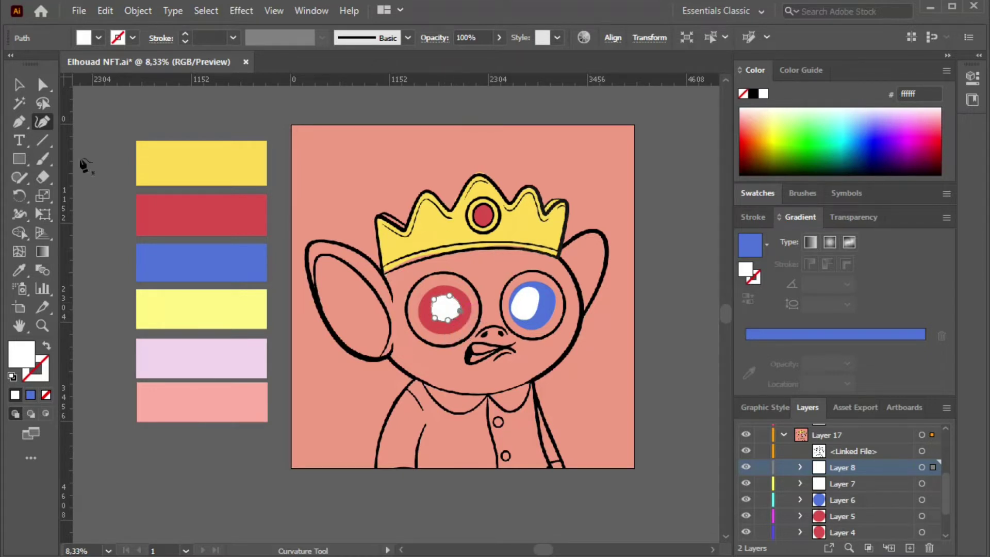
key("v")
left_click(113, 131)
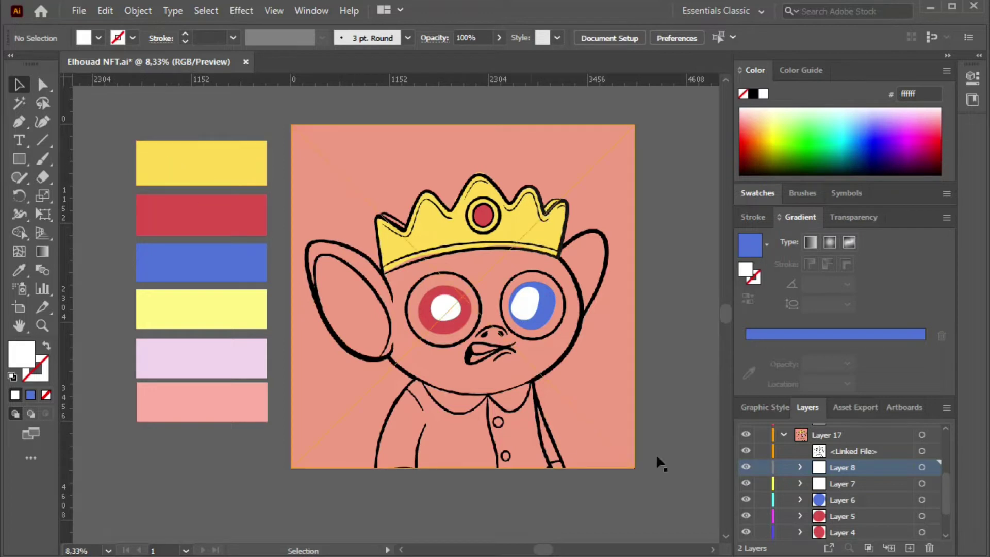
Add a new layer above the highlight layers and trace the right eye's outline as a closed white shape with the Curvature tool.
left_click(910, 548)
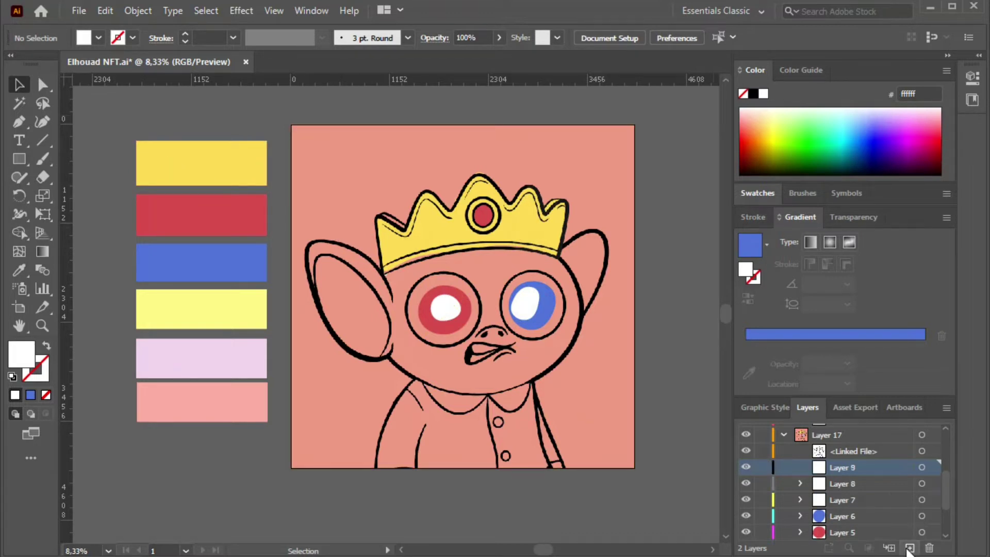
left_click(42, 122)
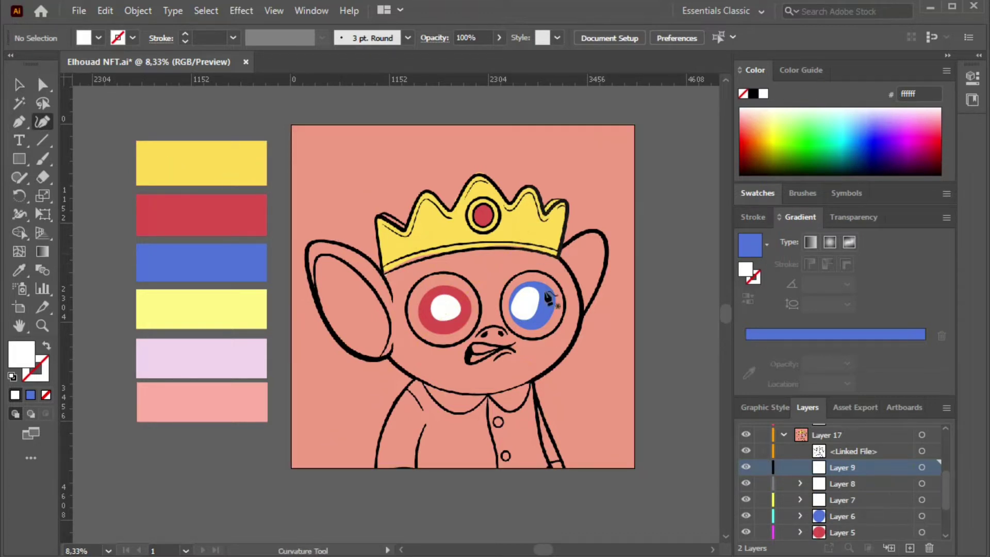
left_click(525, 270)
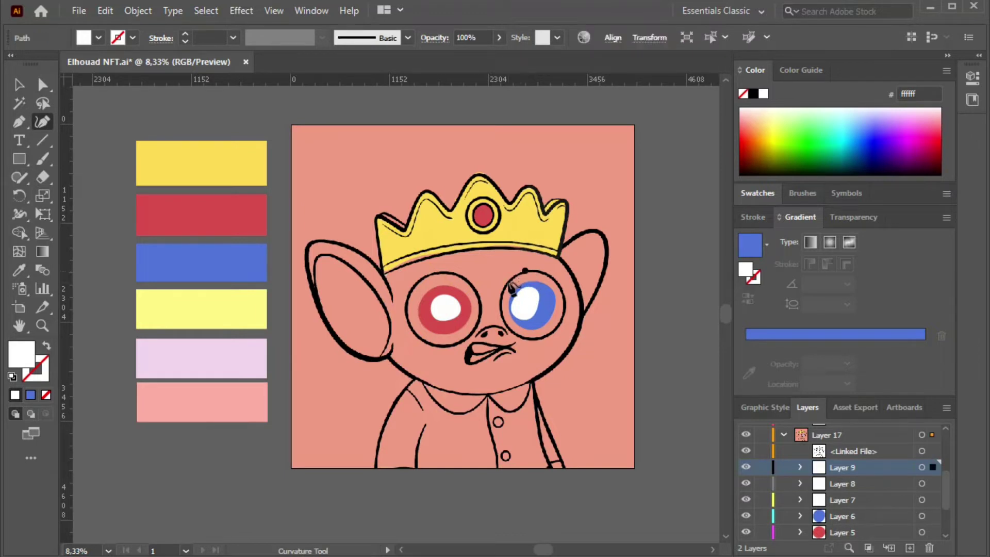
left_click(508, 282)
left_click(501, 304)
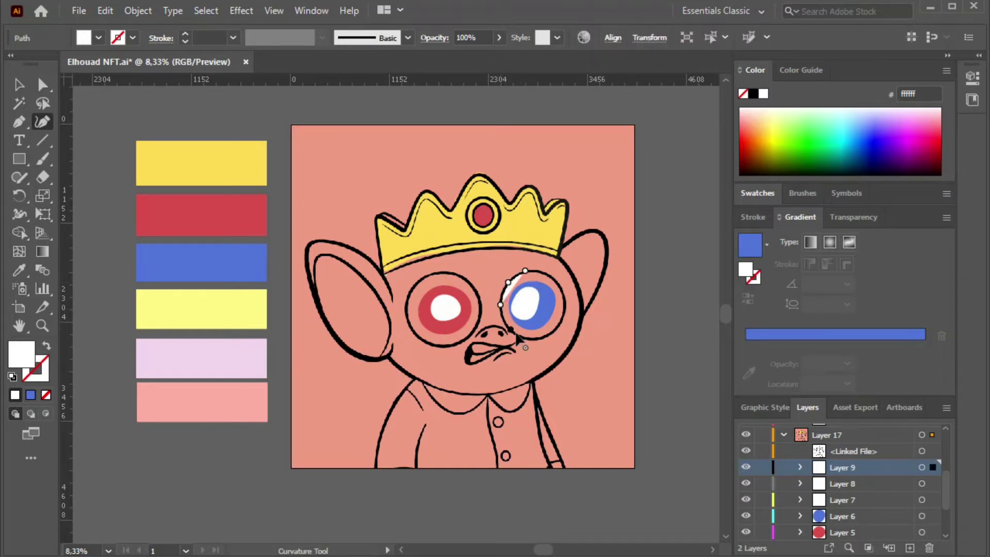
left_click(545, 338)
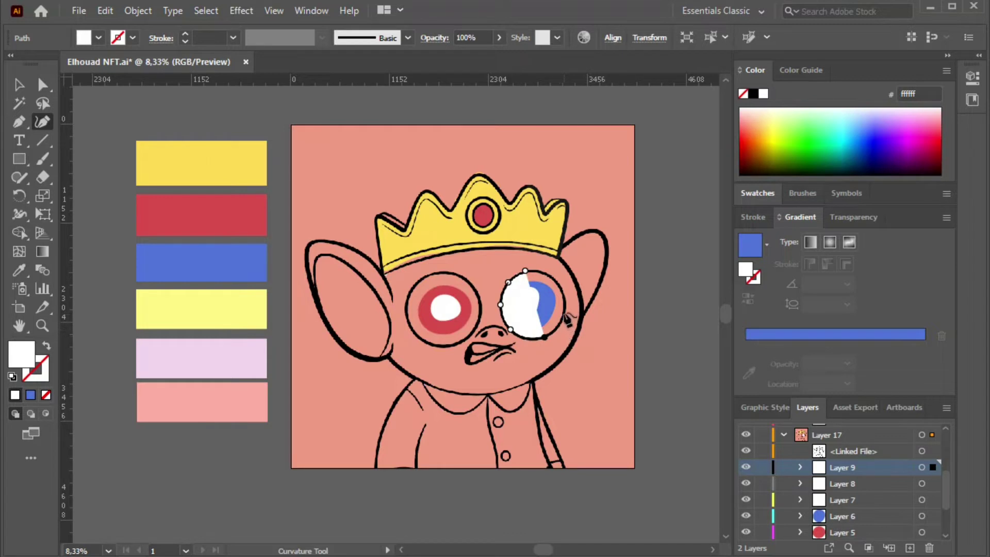
left_click(566, 310)
left_click(552, 278)
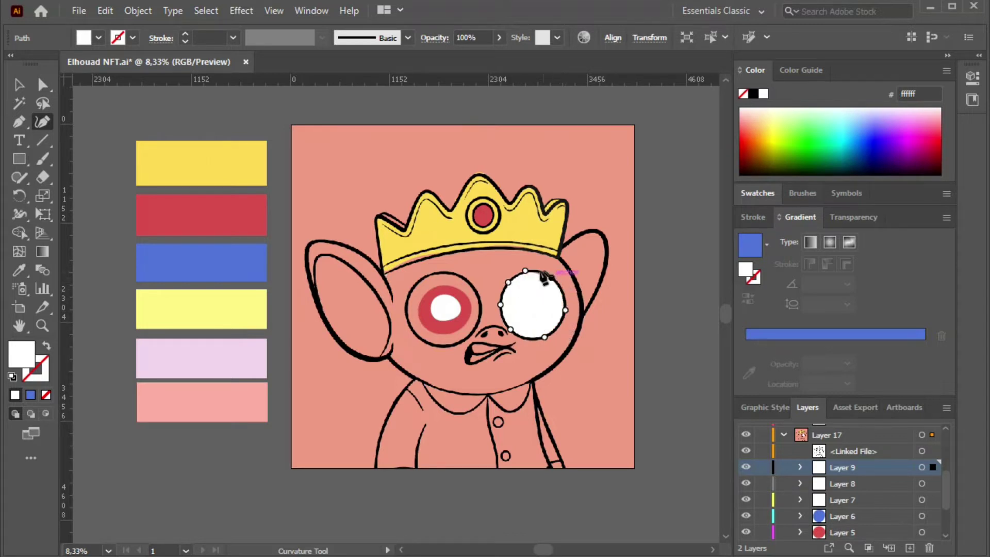
left_click(525, 271)
Move the right eye's white shape layer directly above Layer 3, beneath the iris layers, and add a new layer above it.
left_click(19, 85)
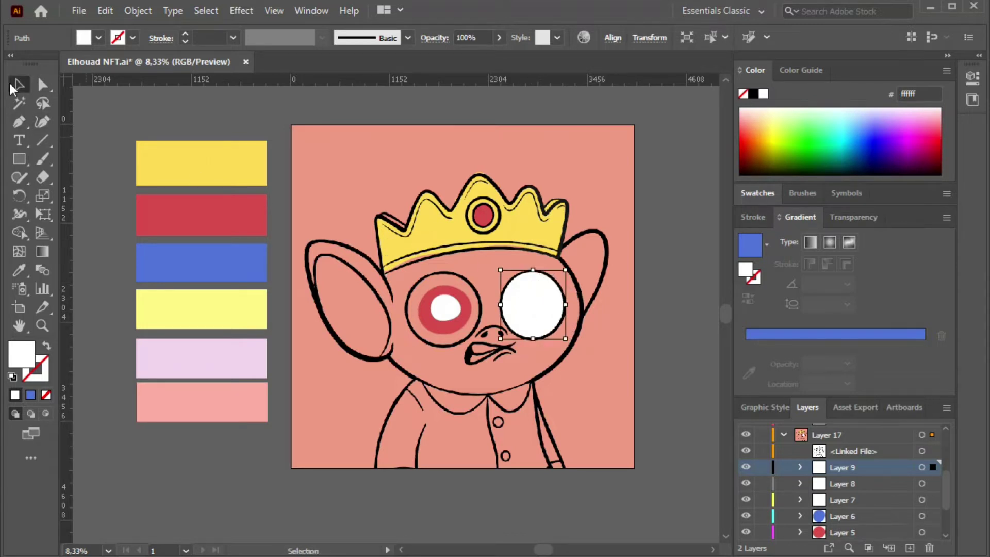
left_click_drag(869, 472, 869, 505)
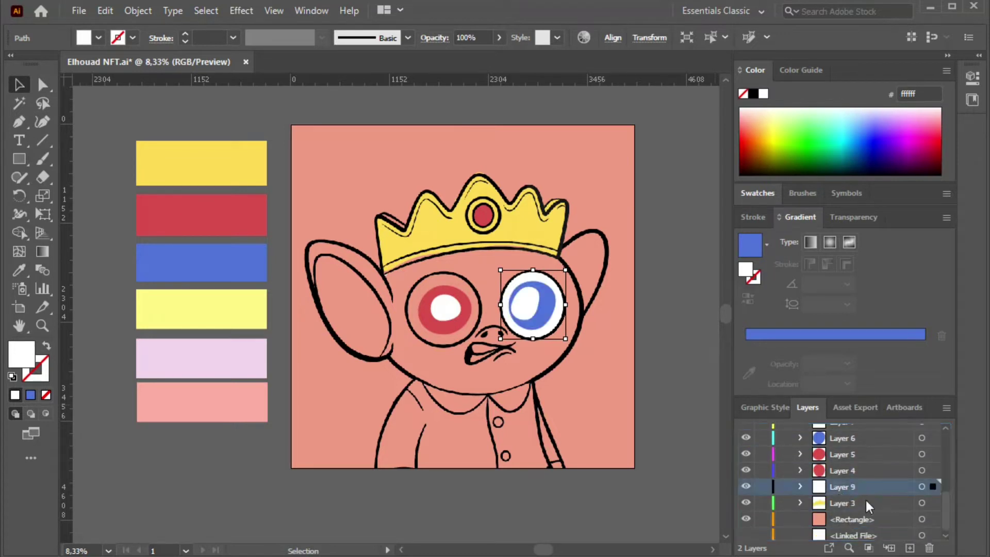
left_click(910, 548)
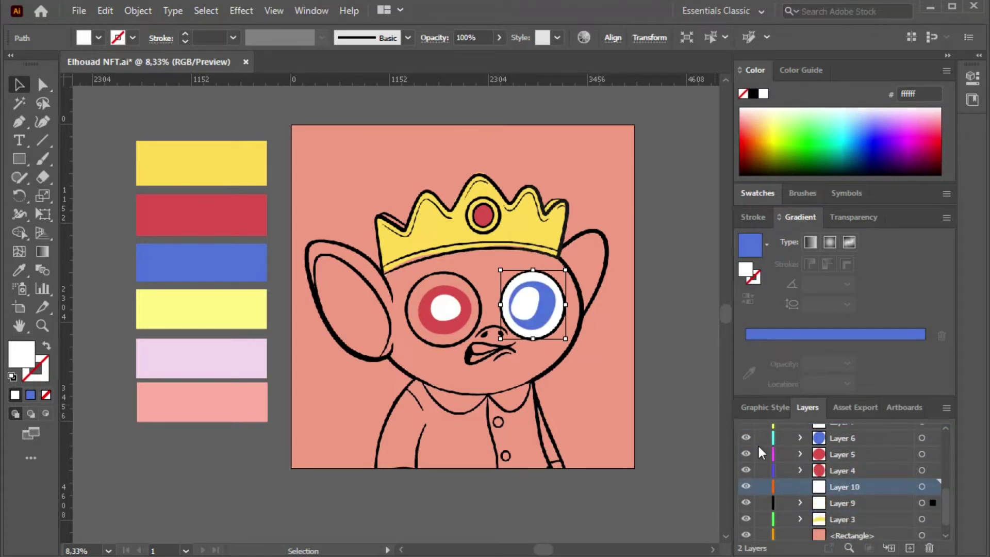
Trace the left eye's outline as a closed white shape on Layer 9 with the Curvature tool, and deselect it.
left_click(44, 123)
left_click(422, 277)
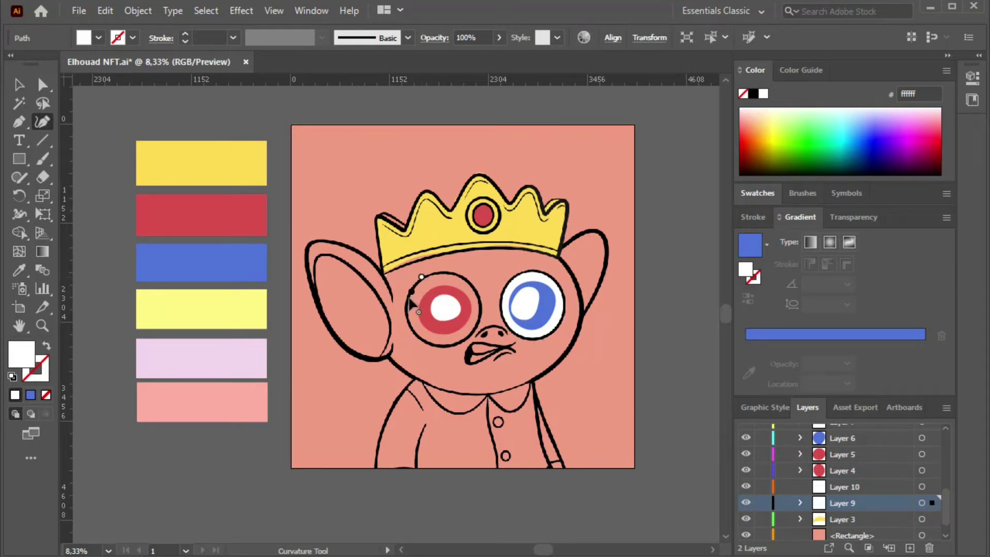
left_click(410, 313)
left_click(414, 332)
left_click(435, 344)
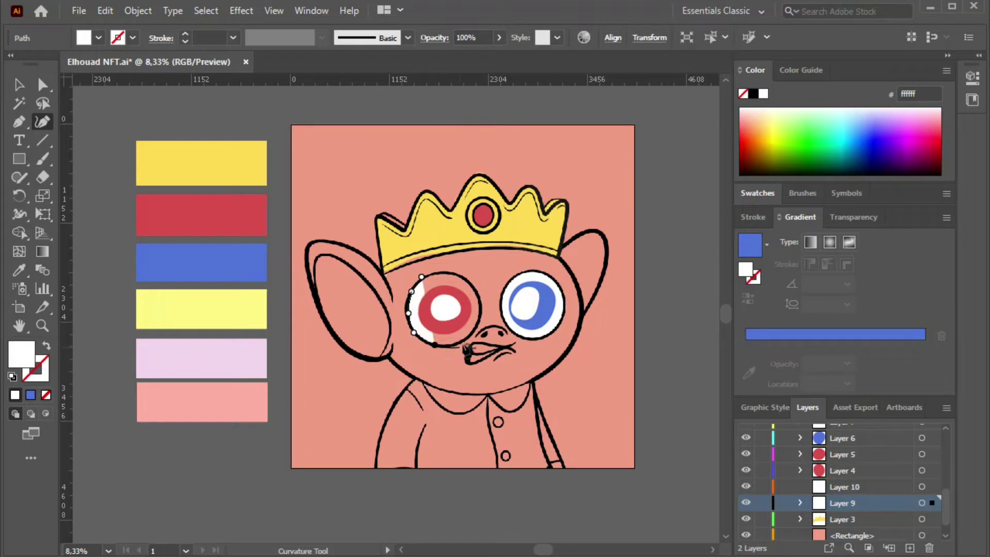
left_click(467, 334)
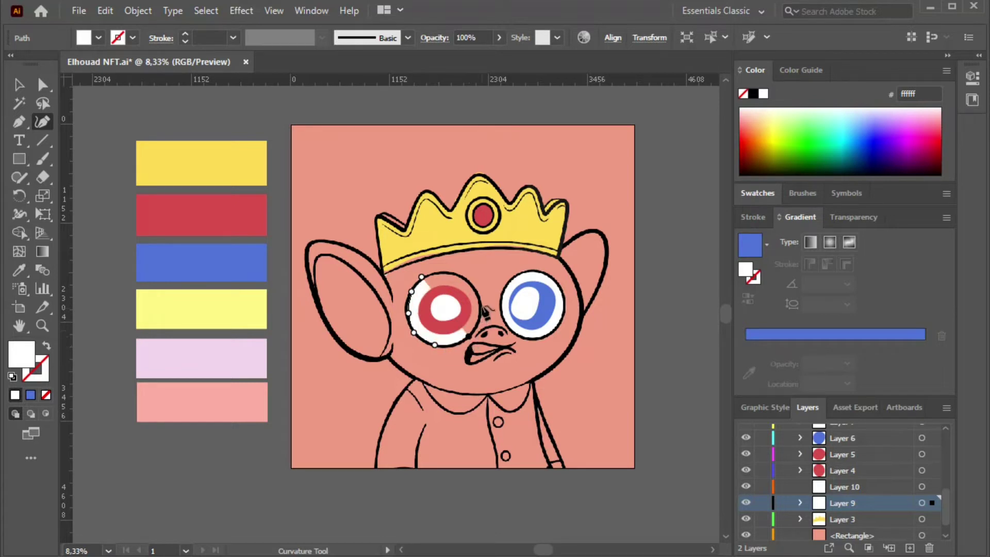
left_click(481, 305)
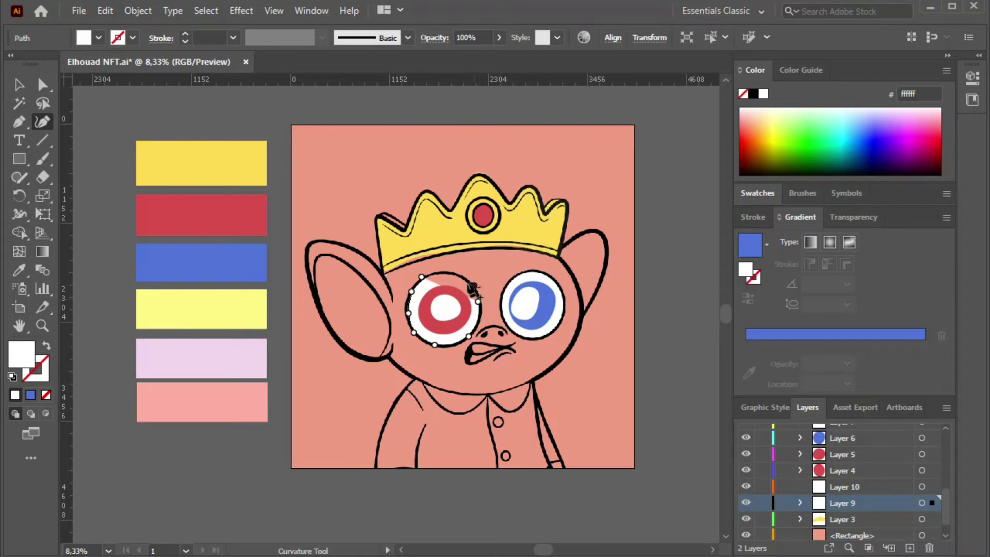
left_click(474, 286)
left_click(441, 275)
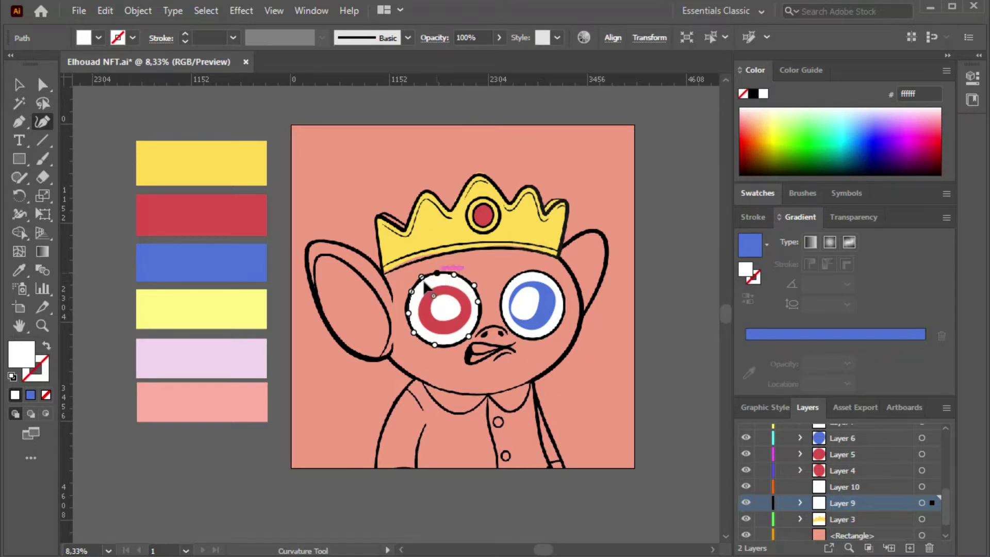
left_click(19, 88)
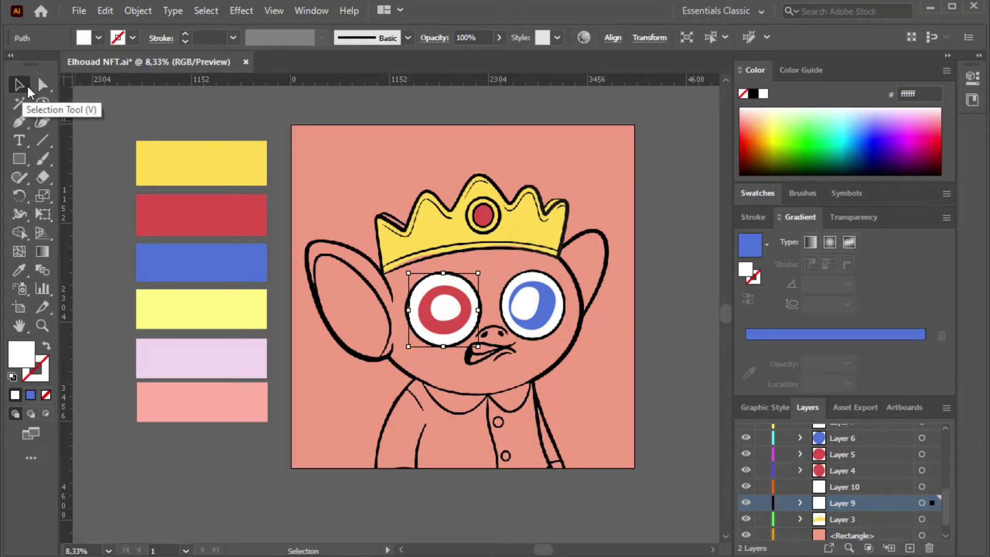
left_click(107, 102)
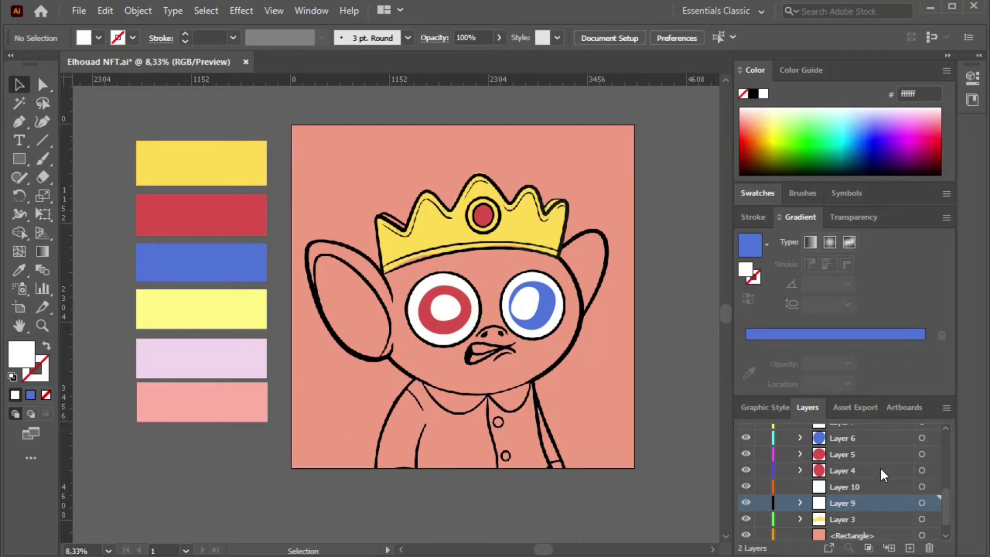
Add a new layer above Layer 9 and apply an orange-to-yellow gradient preset as the fill, deleting its two middle colour stops.
scroll(866, 487, "down", 1)
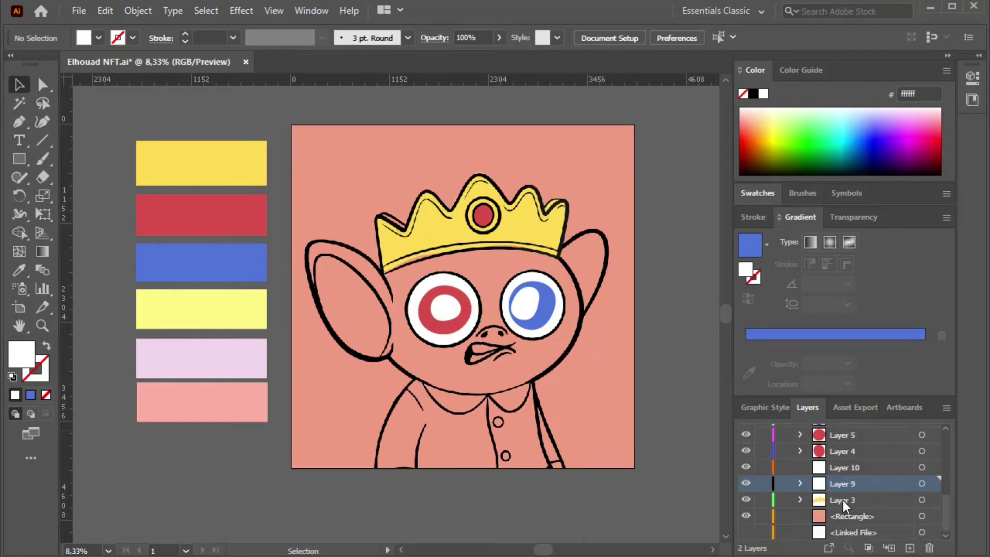
left_click(910, 548)
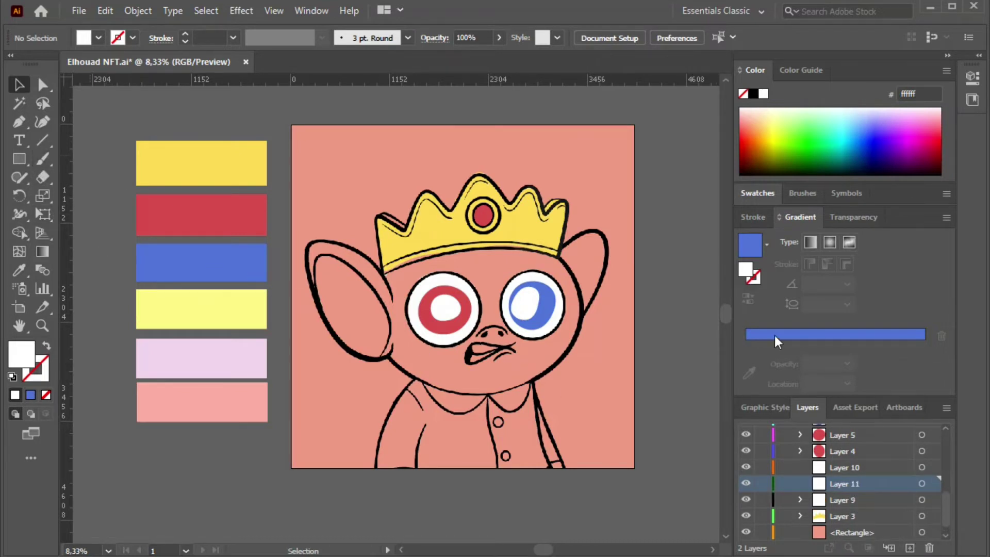
left_click(768, 245)
left_click(665, 296)
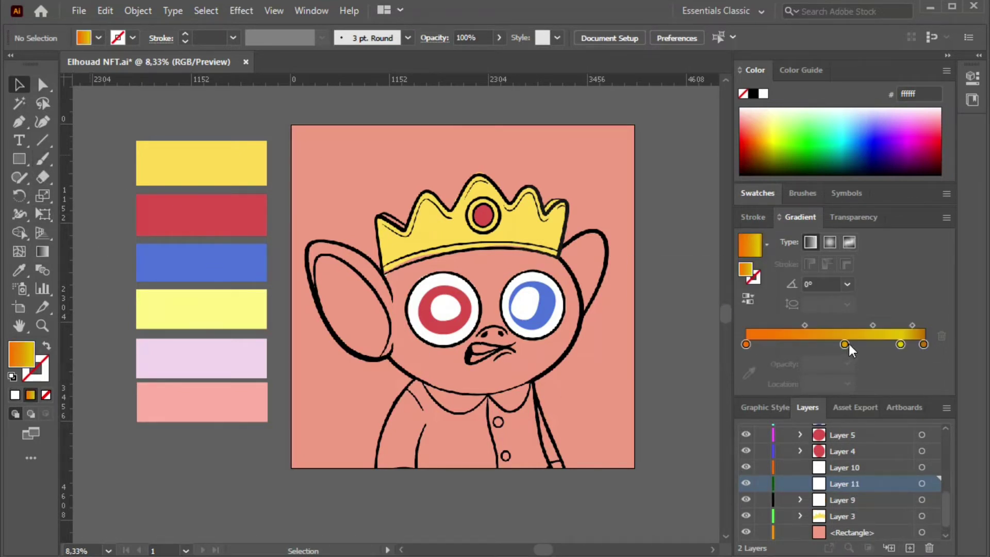
left_click(844, 345)
left_click(942, 336)
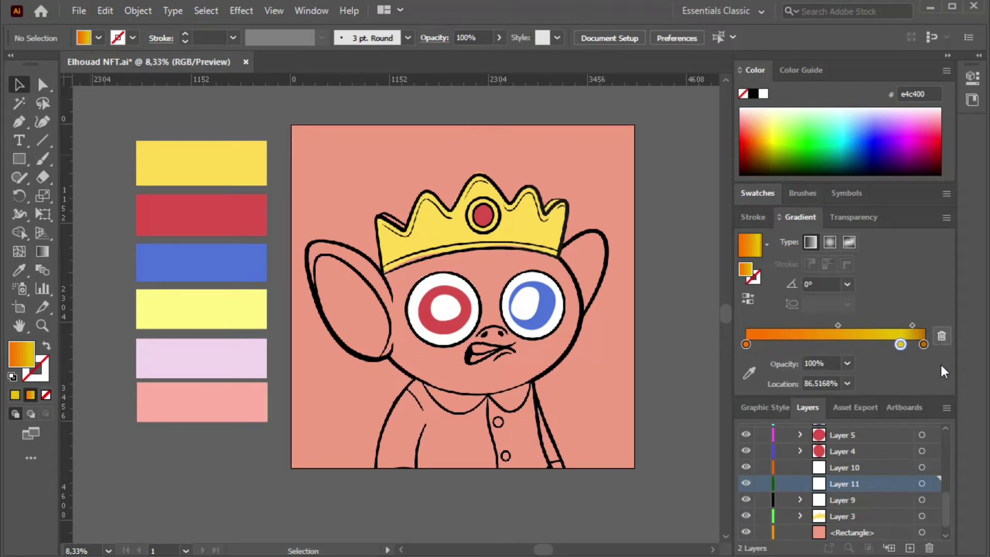
key("Delete")
Set both end colour stops of the gradient fill to the light yellow palette swatch, sampled with the colour picker.
left_click(746, 344)
left_click(749, 372)
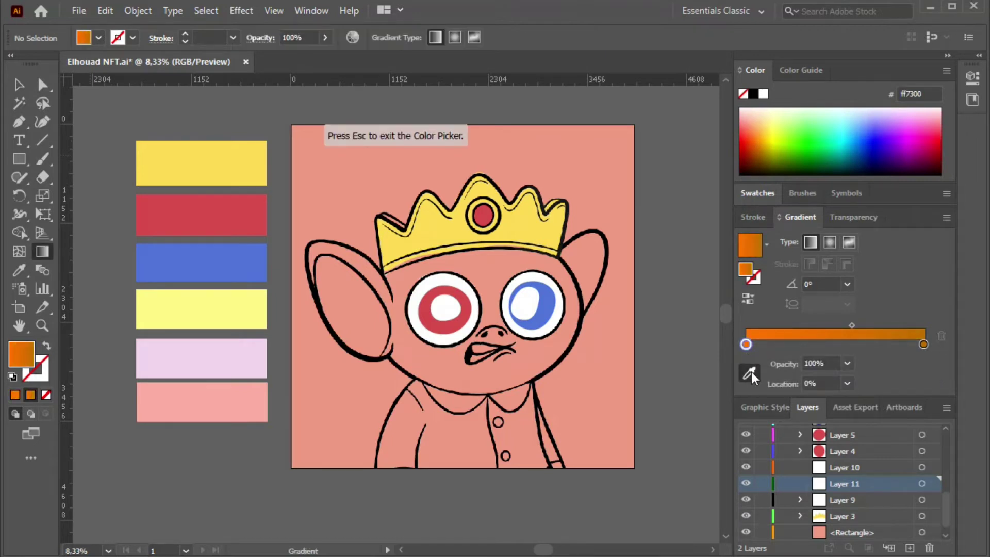
left_click(197, 313)
left_click(925, 345)
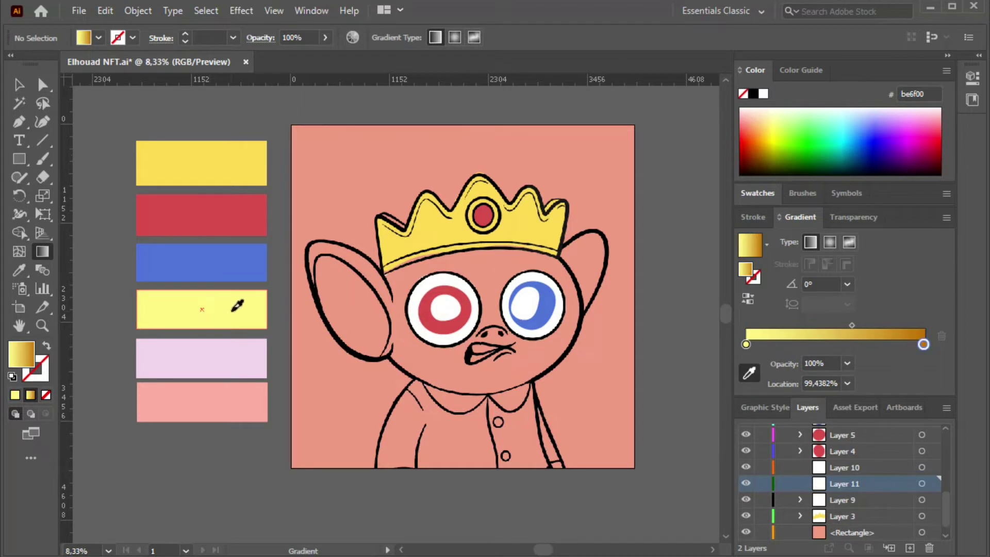
left_click(237, 305)
left_click(20, 88)
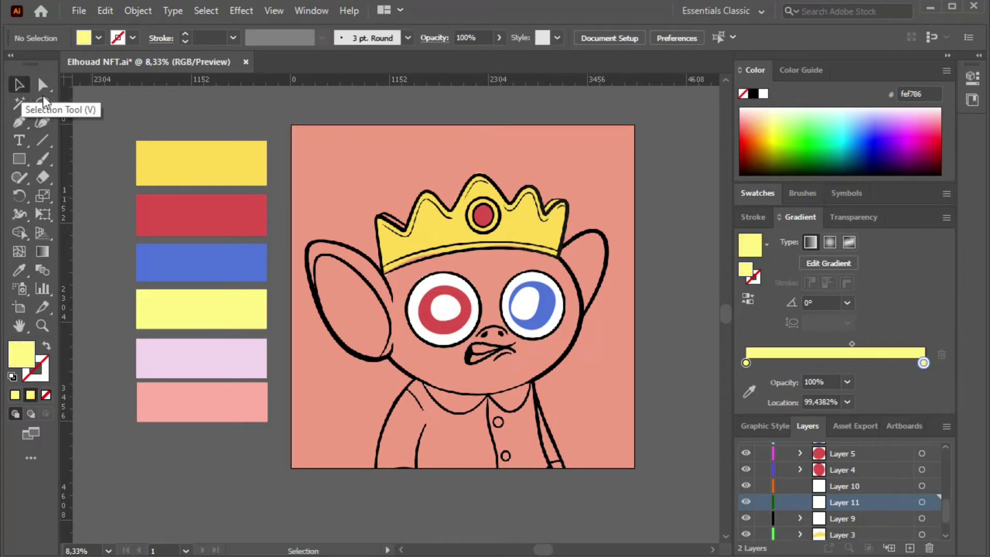
With the Curvature tool on Layer 11, trace the face from the crown's right base around the cheek and chin to the left ear.
left_click(42, 121)
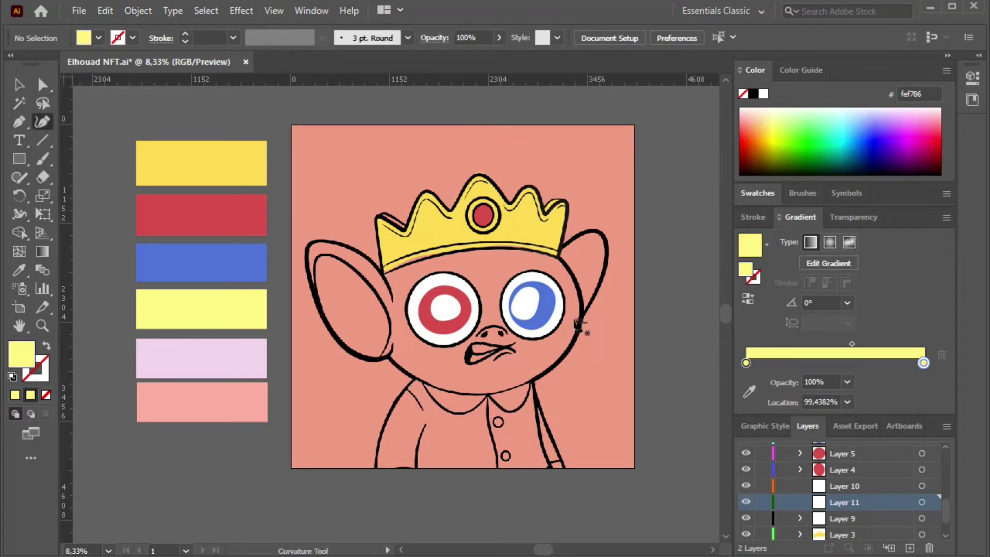
left_click(557, 256)
left_click(568, 269)
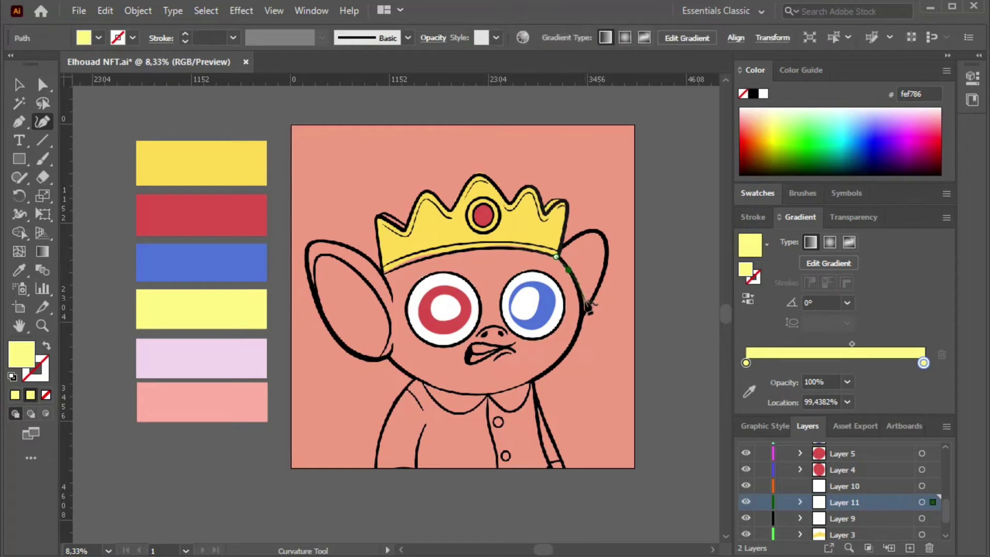
left_click(581, 307)
left_click(576, 333)
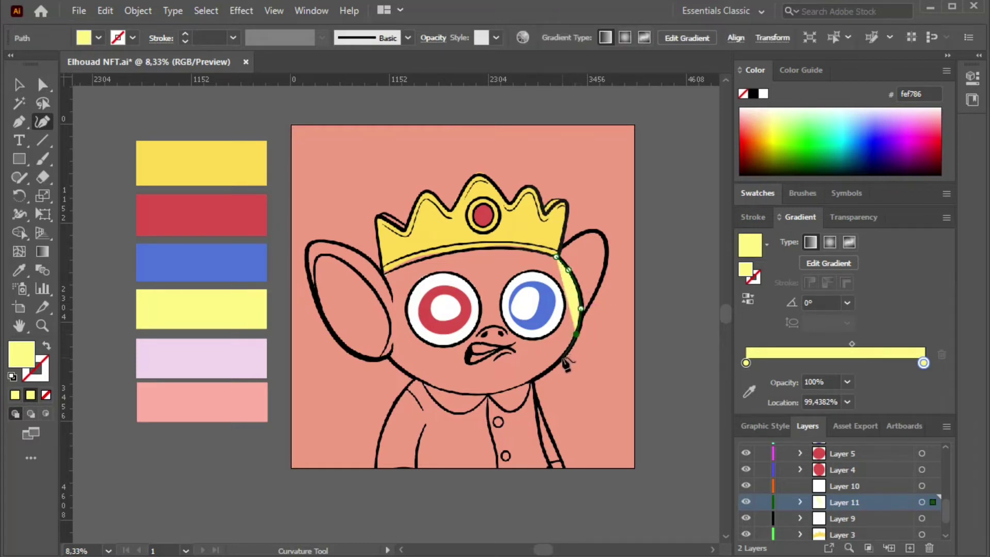
left_click(562, 357)
left_click(535, 379)
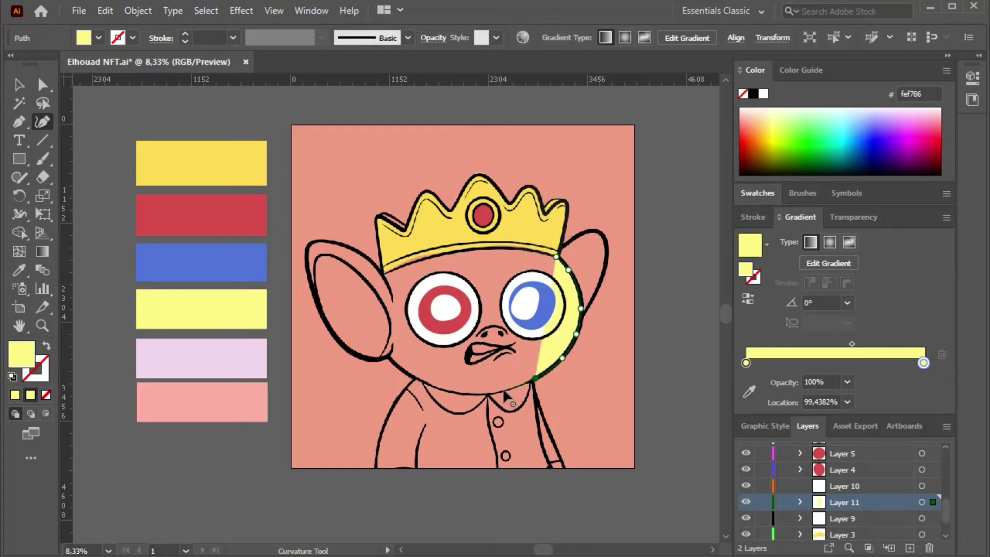
left_click(507, 390)
left_click(475, 395)
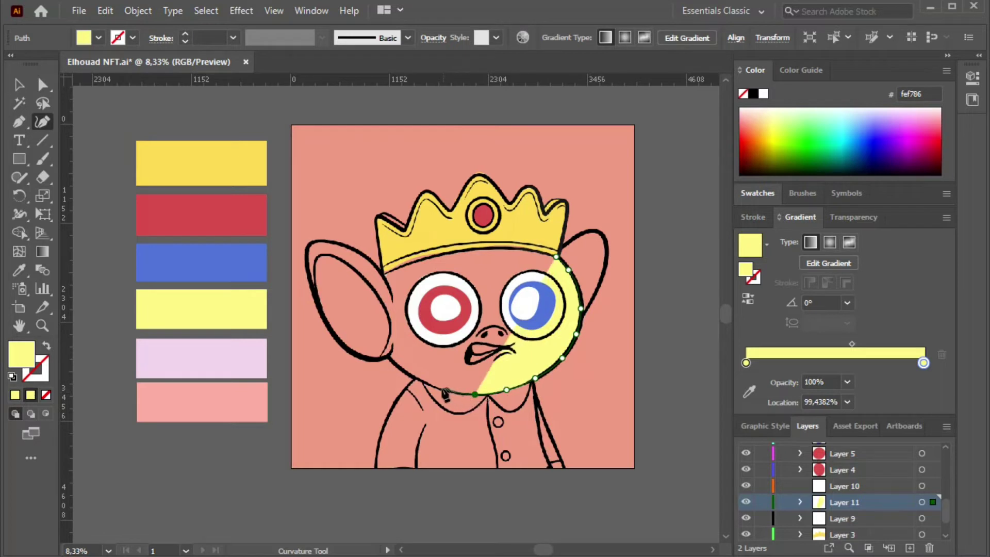
left_click(439, 388)
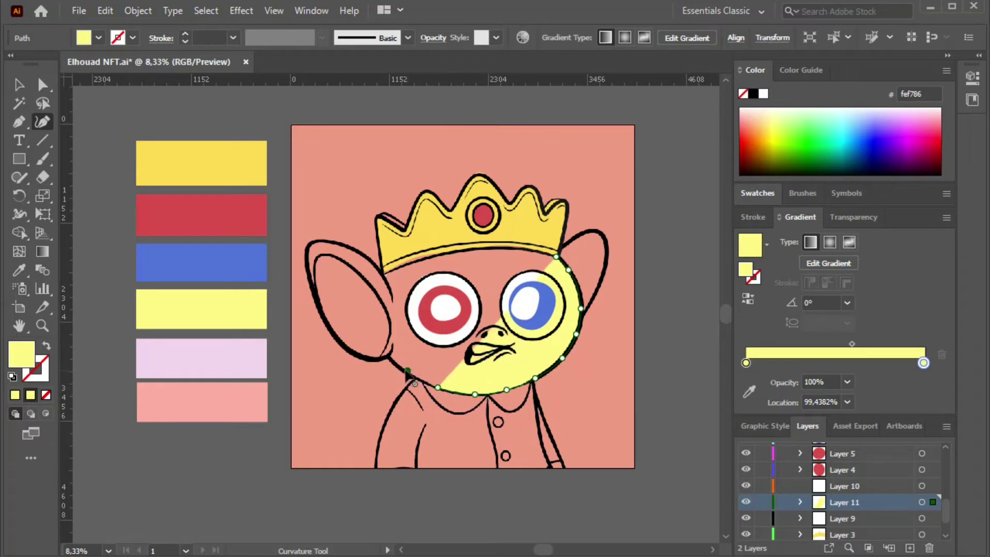
left_click(407, 371)
left_click(391, 356)
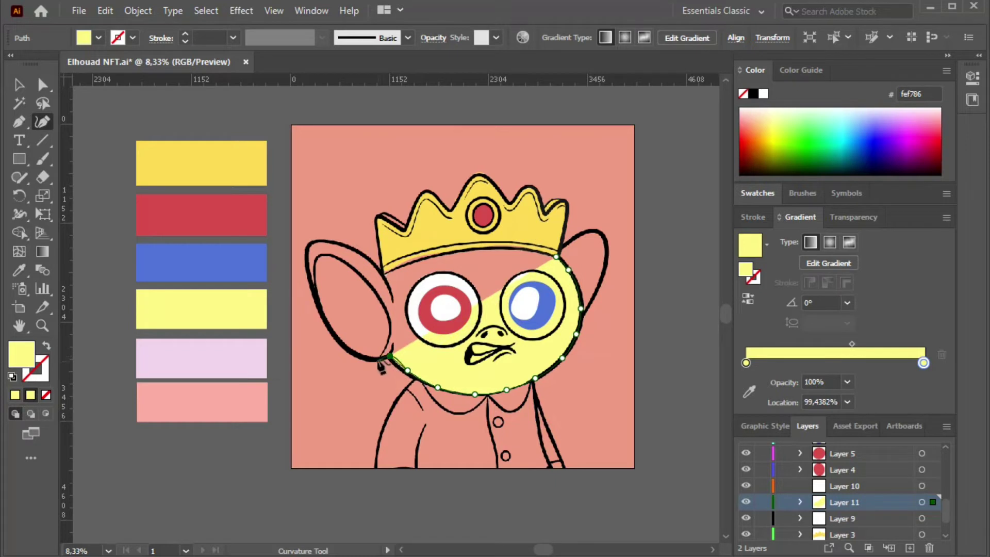
Continue the face path around the outer edge of the large left ear up to the crown's left corner.
left_click(377, 360)
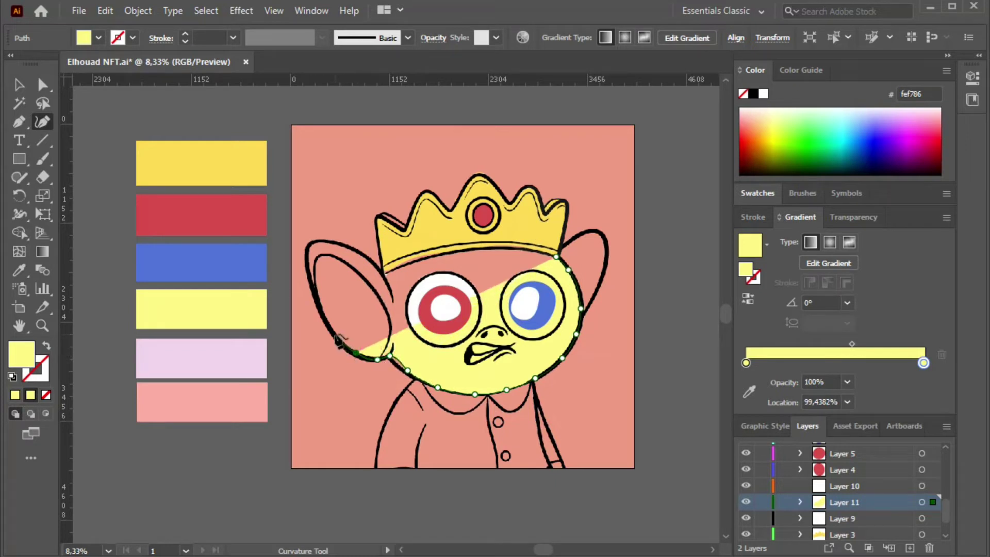
left_click(334, 335)
left_click(313, 291)
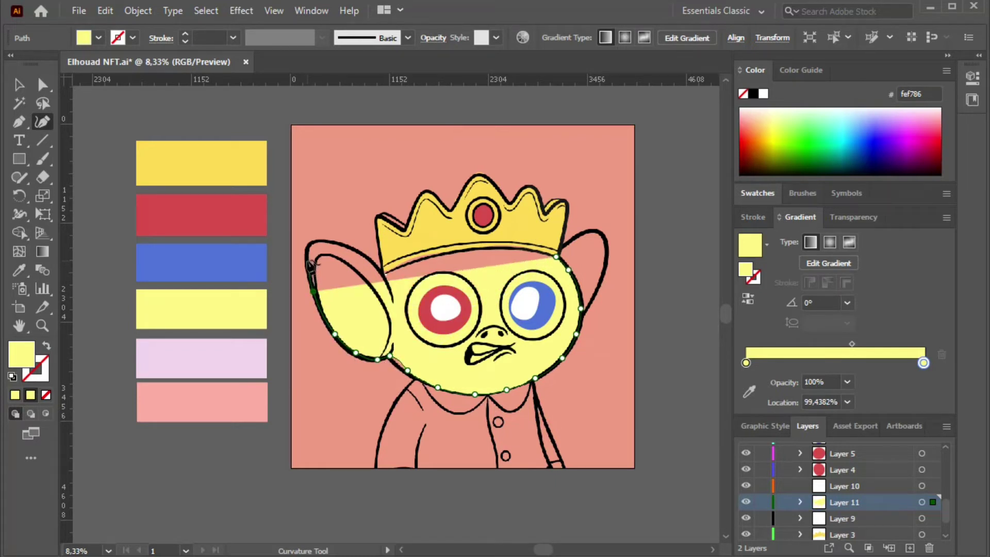
left_click(308, 257)
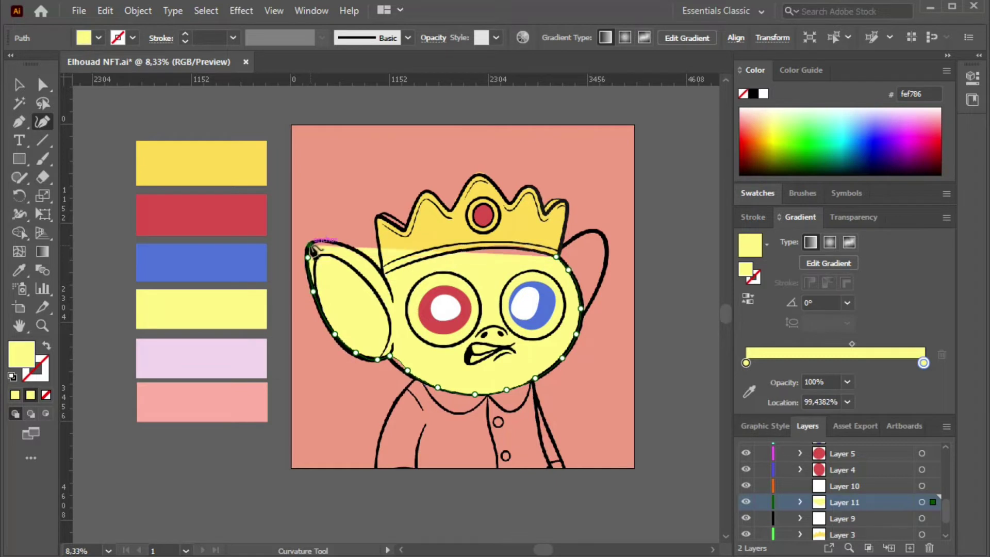
left_click(329, 242)
left_click(352, 249)
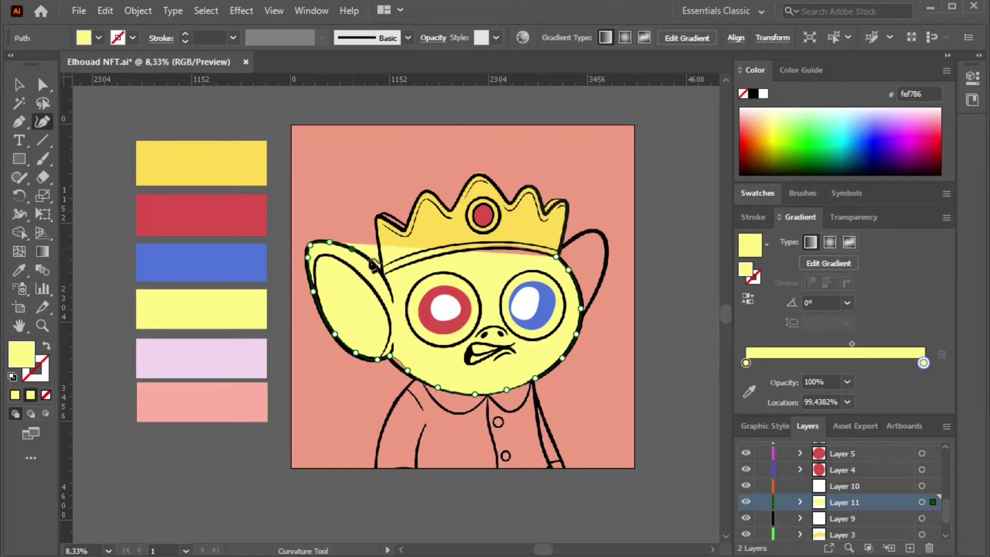
left_click(374, 266)
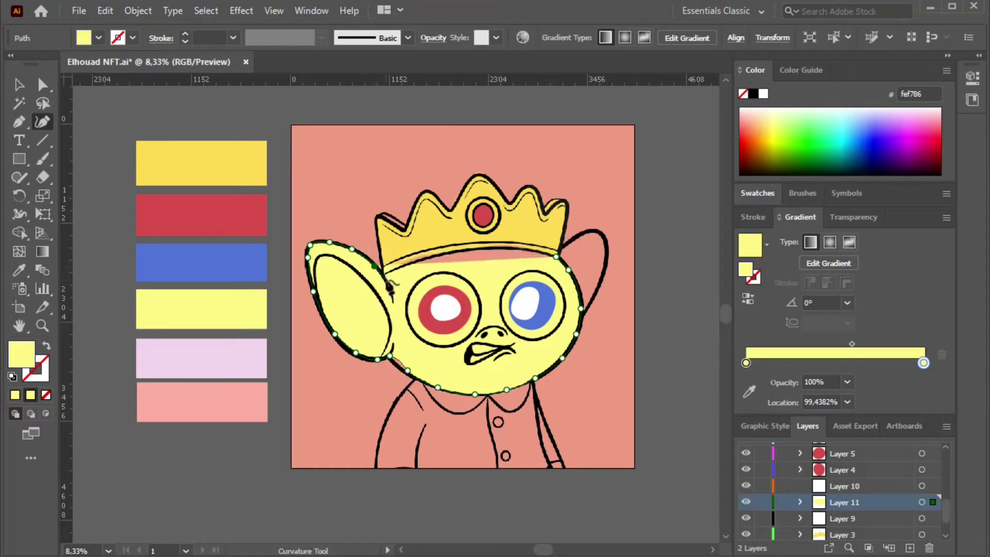
left_click(386, 272)
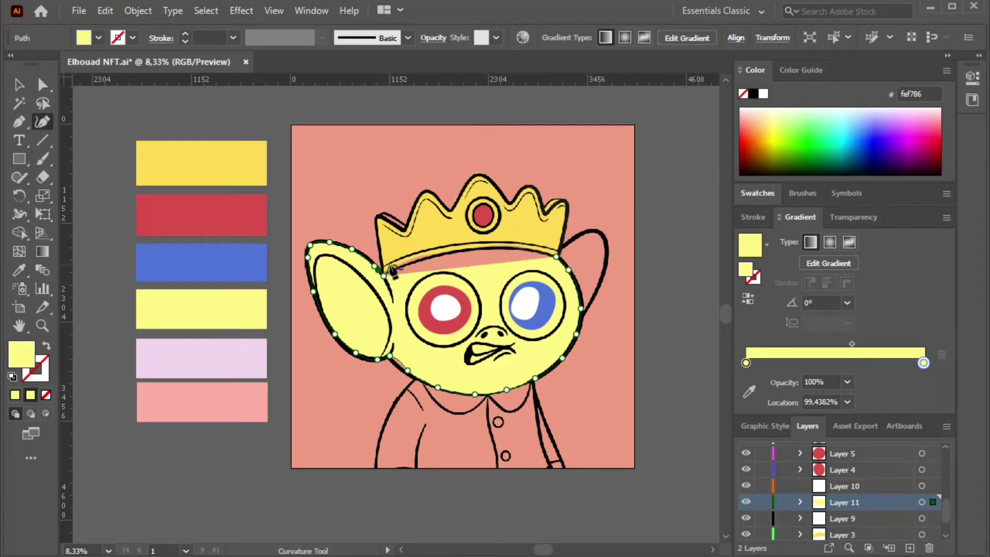
Trace the path along the crown's lower edge back to its starting point, closing the face-and-ear shape.
left_click(387, 264)
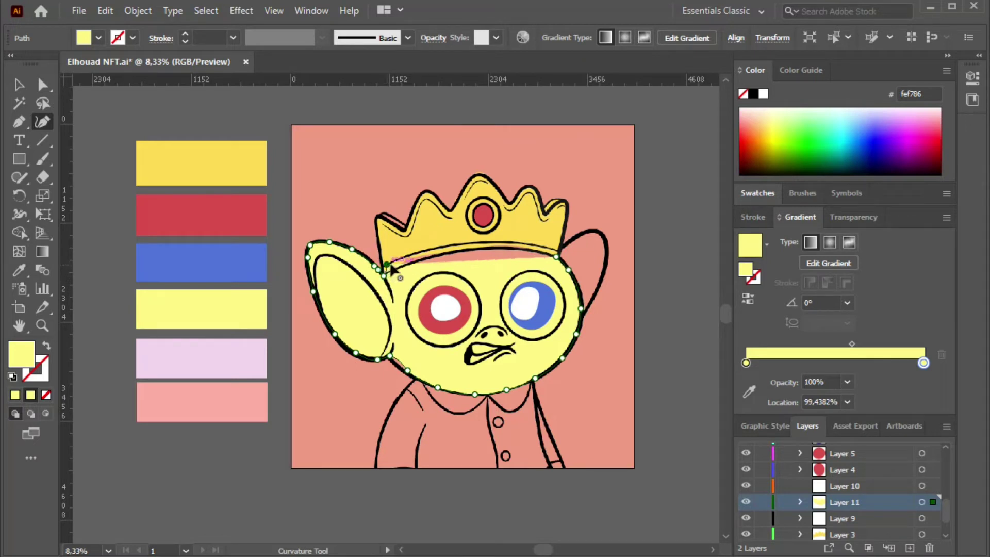
left_click(433, 255)
left_click(470, 249)
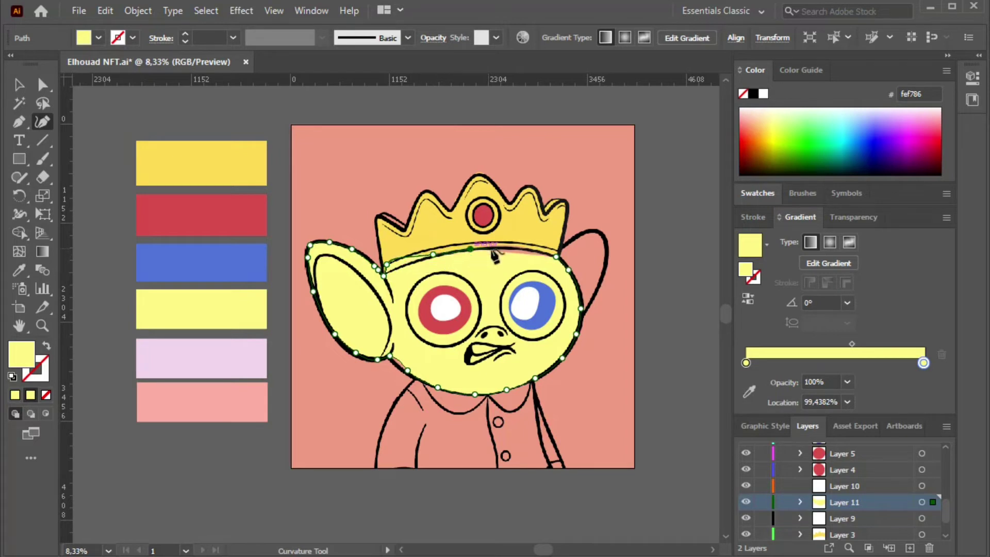
left_click(540, 251)
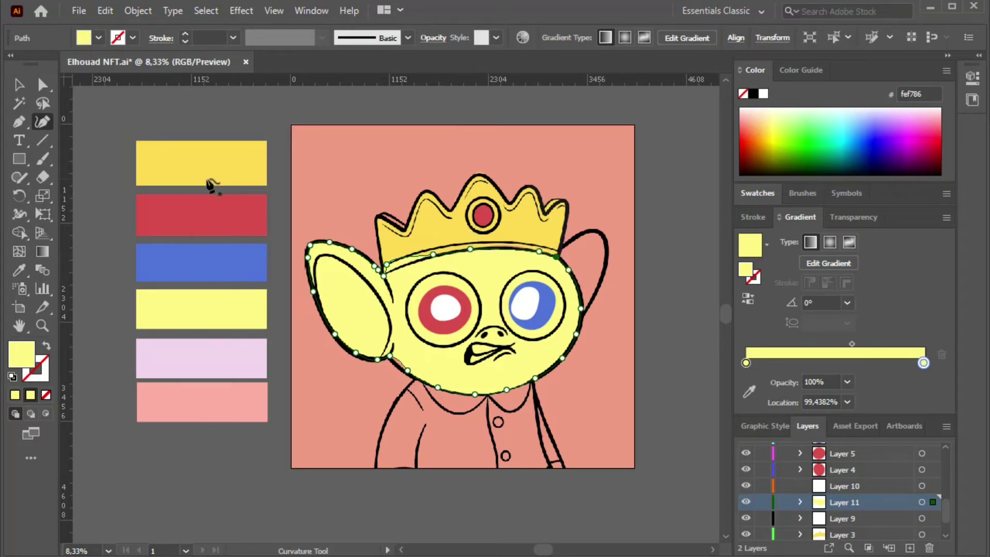
Move the face shape's Layer 11 beneath Layer 3, directly above the background rectangle, and add a new layer above it.
key("ctrl+shift+a")
left_click(20, 85)
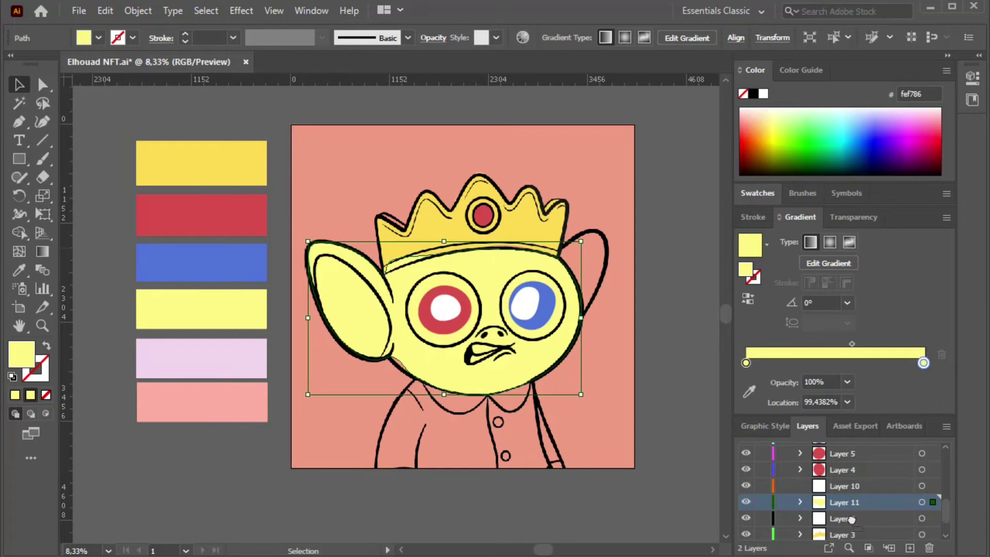
left_click_drag(852, 519, 848, 524)
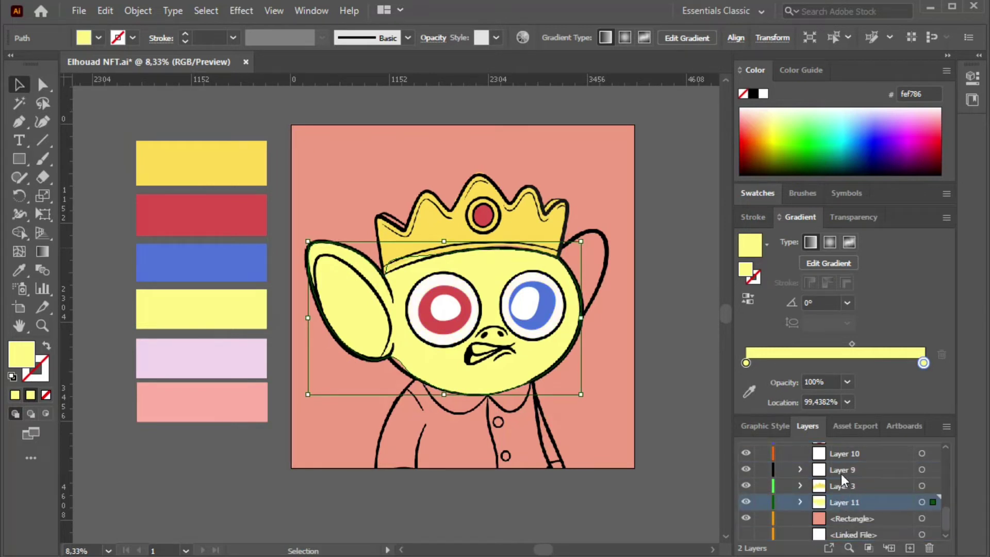
left_click(910, 549)
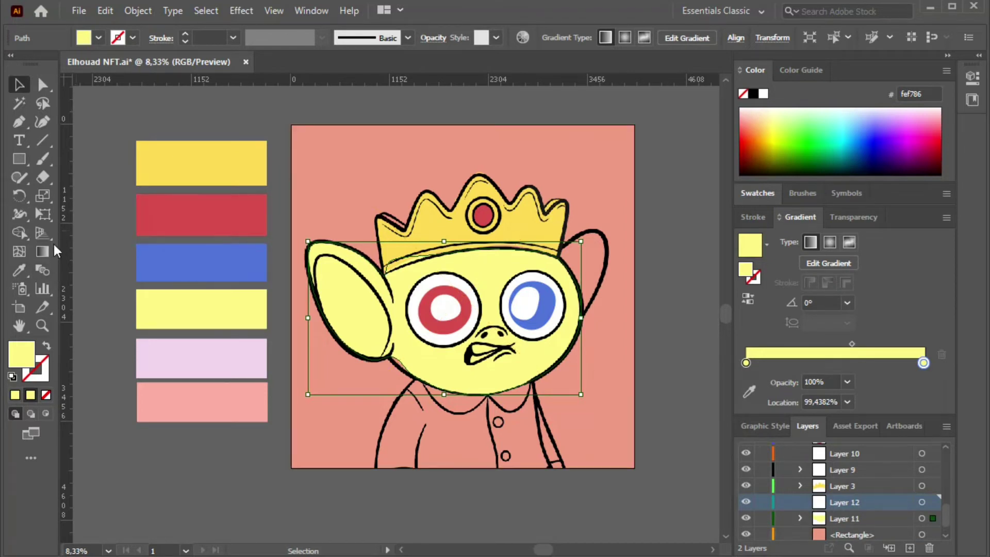
Recolour the face shape by setting both gradient colour stops to the pink palette swatch (ffb0a2).
left_click(751, 363)
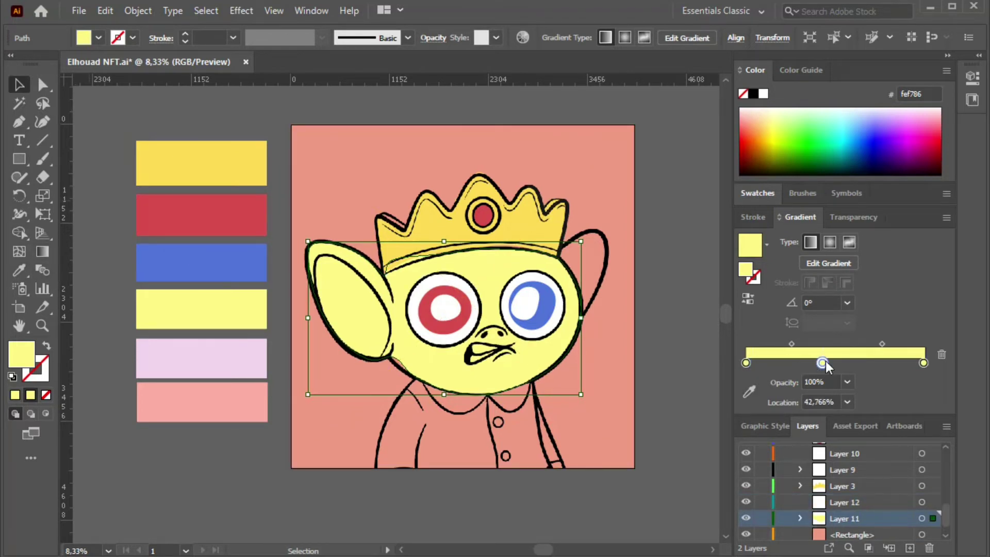
left_click(943, 355)
left_click(749, 392)
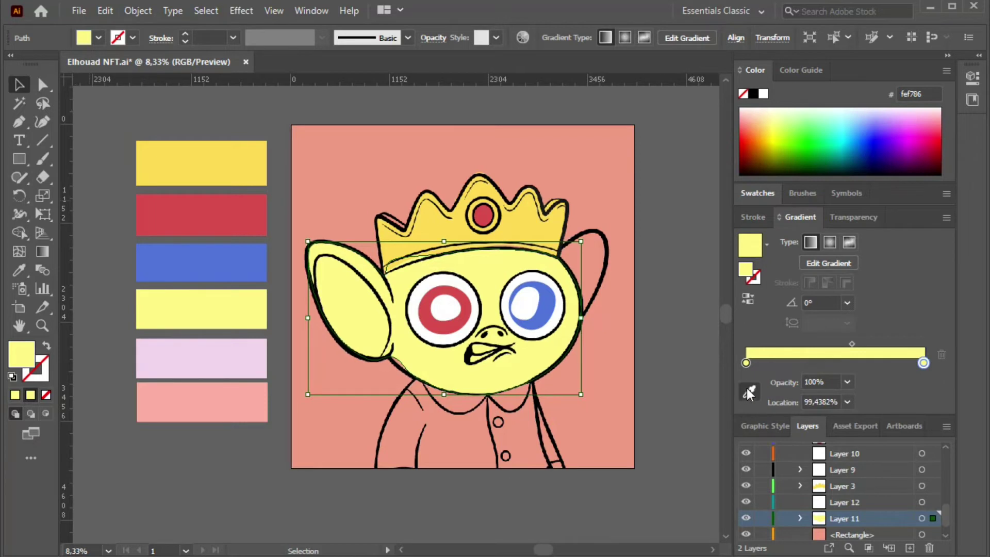
left_click(214, 400)
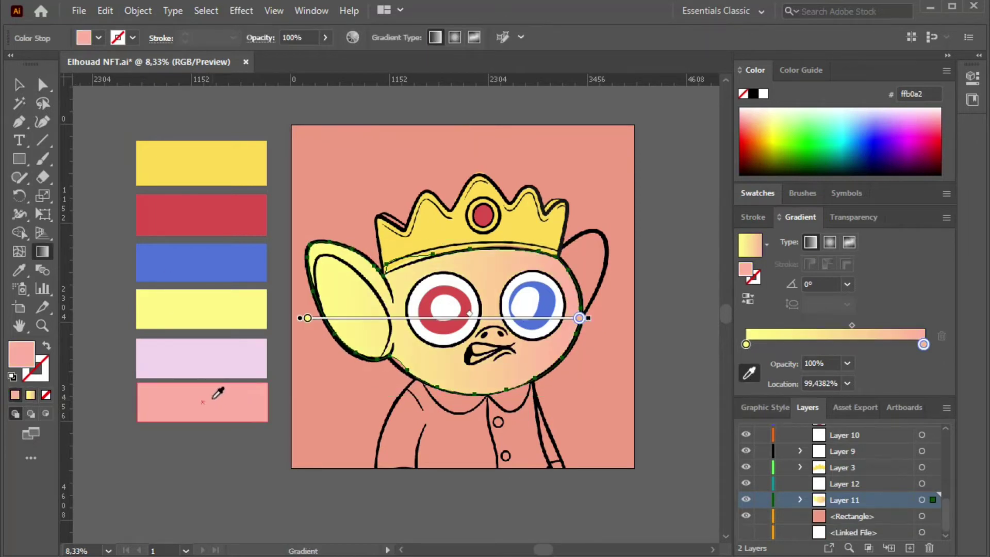
left_click(747, 345)
left_click(207, 395)
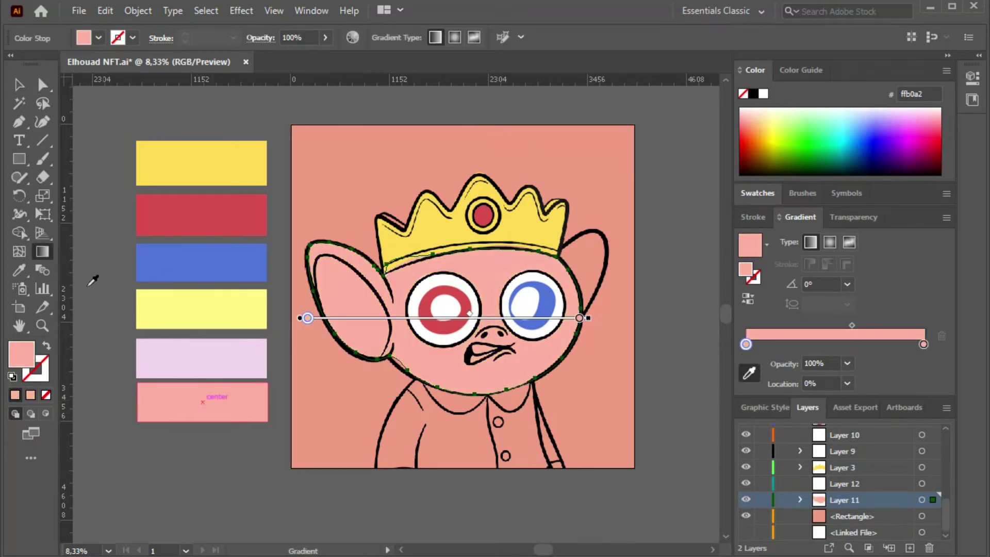
On Layer 12, trace the right ear's outer edge with the Curvature tool, from the side of the head up and around to the crown.
left_click(43, 122)
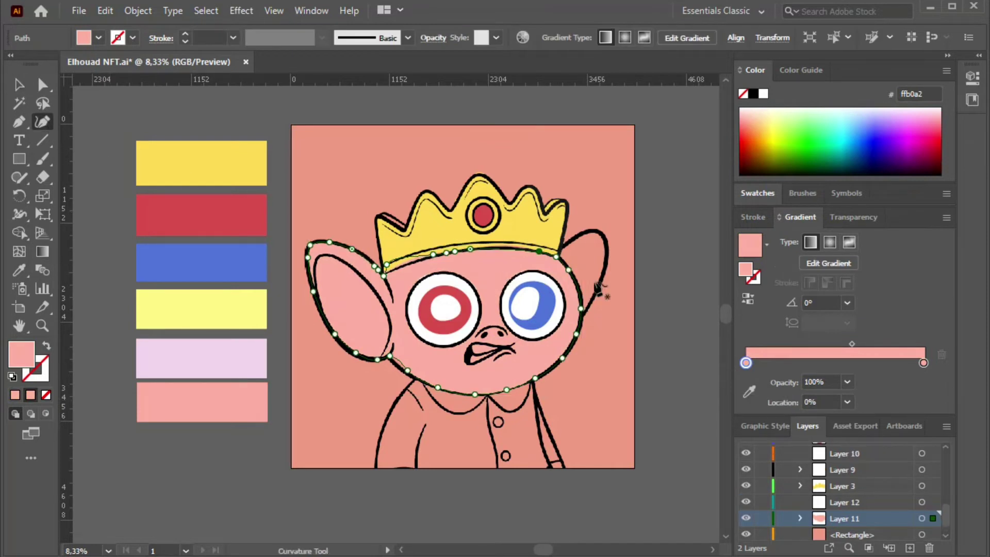
left_click(921, 502)
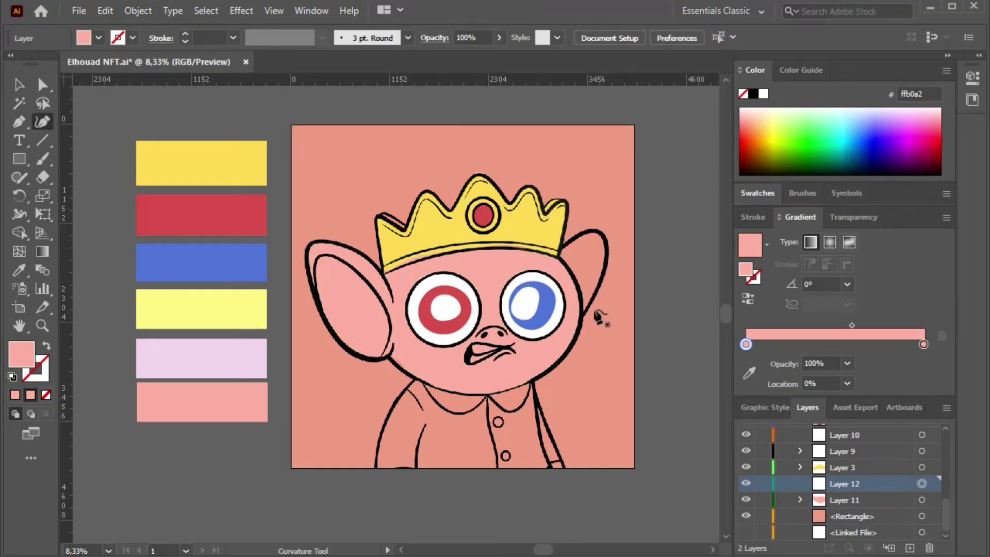
left_click(582, 313)
left_click(595, 293)
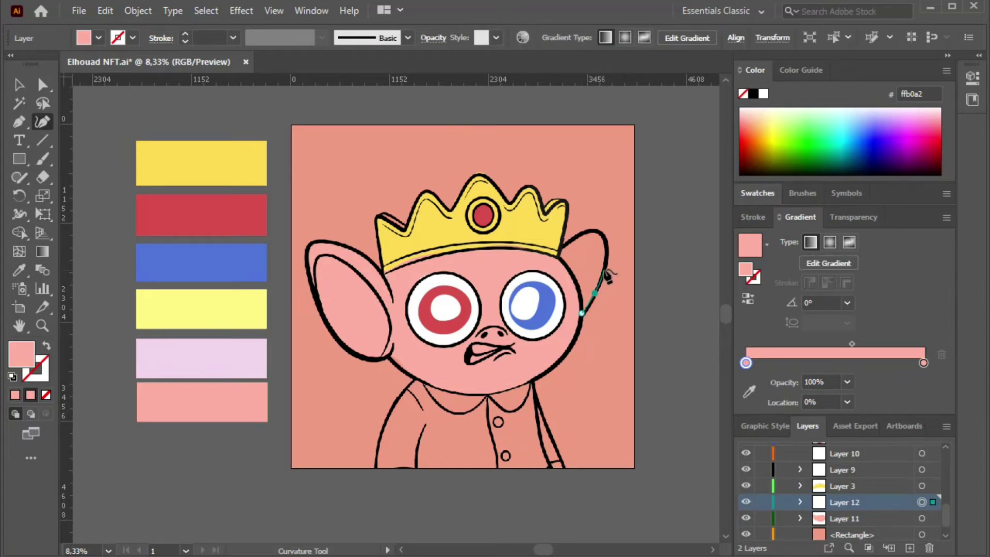
left_click(604, 270)
left_click(606, 241)
left_click(597, 230)
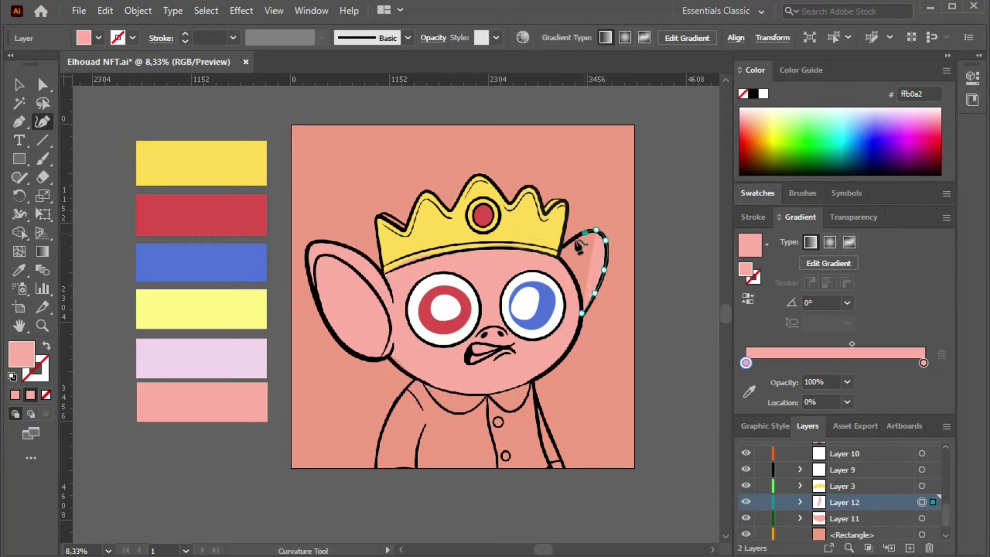
left_click(585, 233)
left_click(571, 243)
left_click(561, 249)
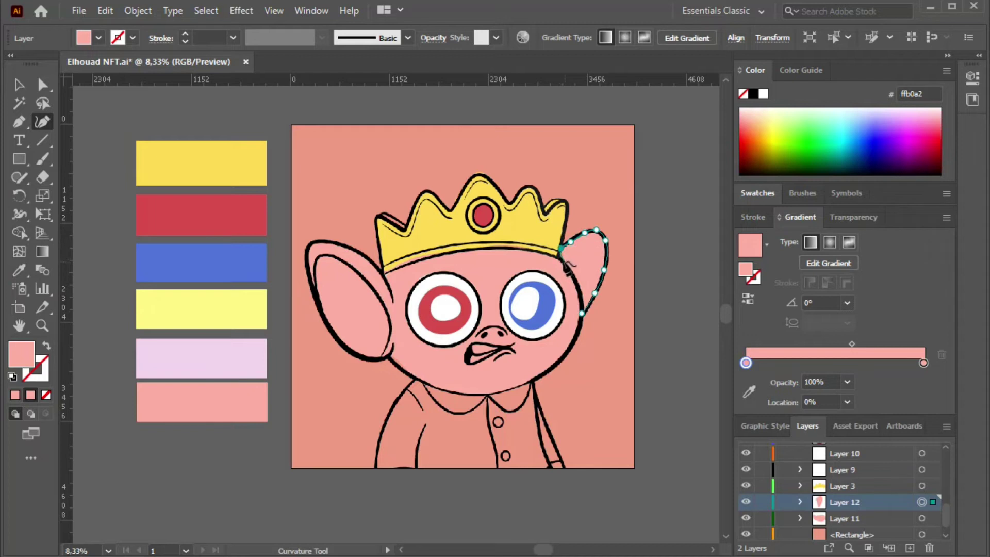
Continue the right ear path down along the head outline to its starting point, closing the pink ear shape.
left_click(561, 258)
left_click(573, 275)
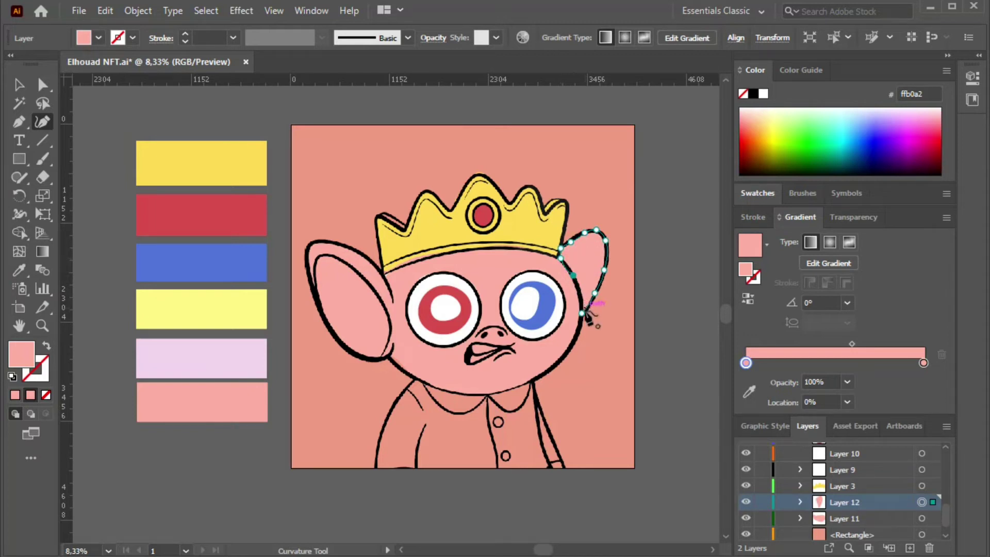
left_click(582, 314)
left_click(19, 85)
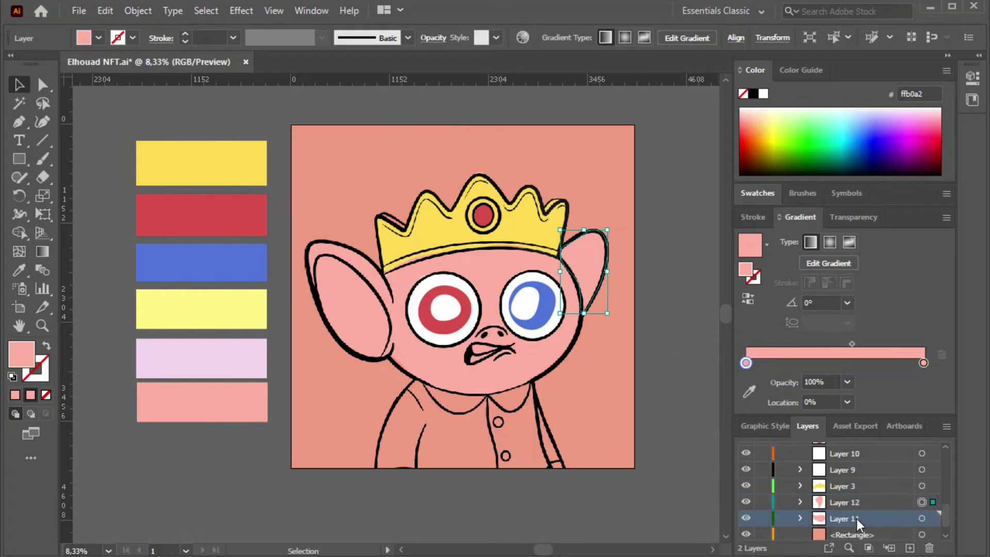
Recolour the face shape on Layer 11 by setting both gradient stops to the light yellow palette swatch (fef786).
scroll(850, 513, "down", 1)
left_click(921, 500)
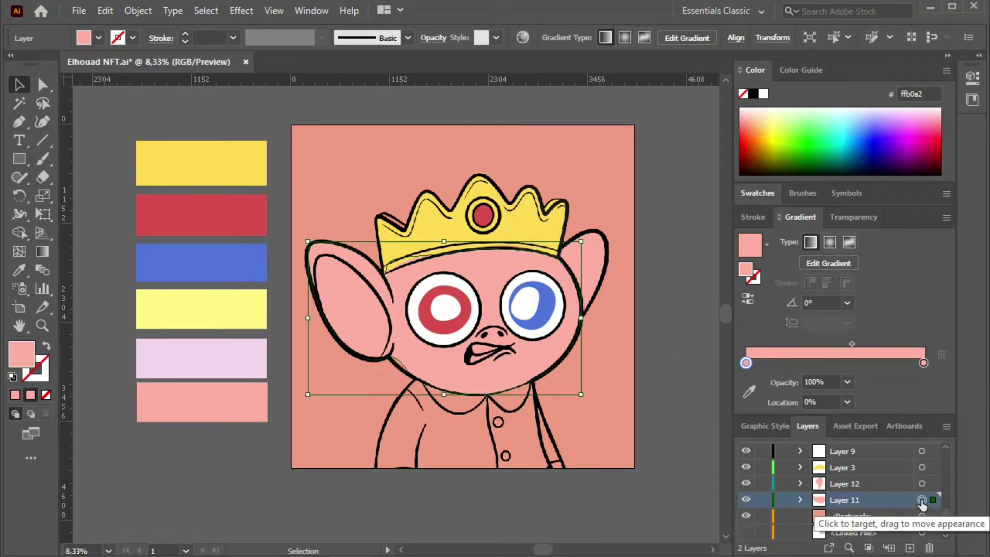
left_click(749, 391)
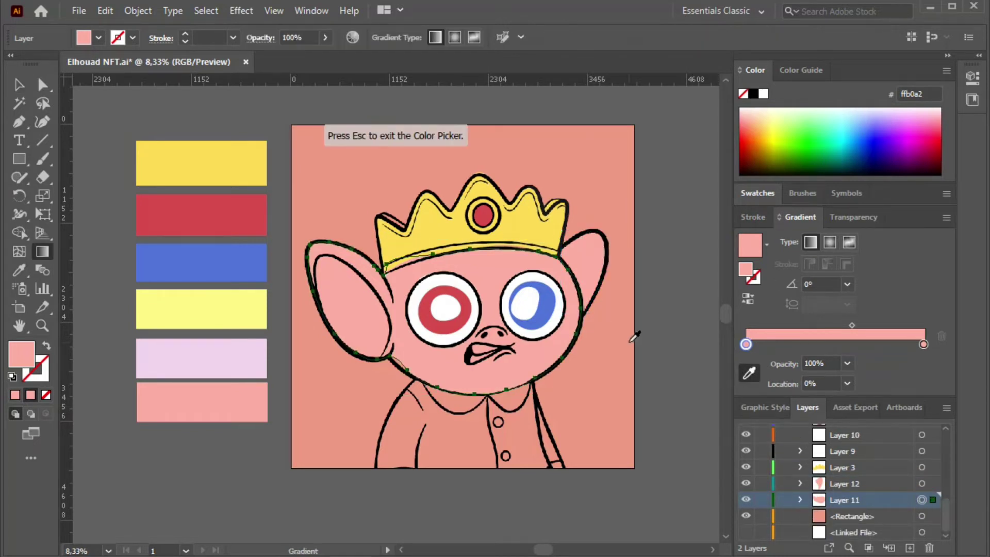
left_click(239, 305)
left_click(918, 345)
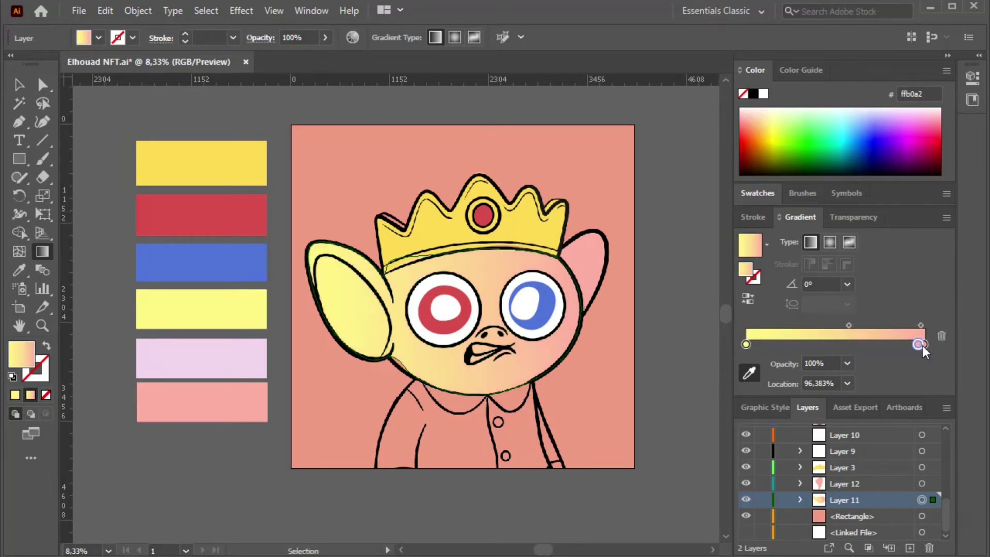
left_click_drag(917, 344, 927, 370)
left_click(923, 345)
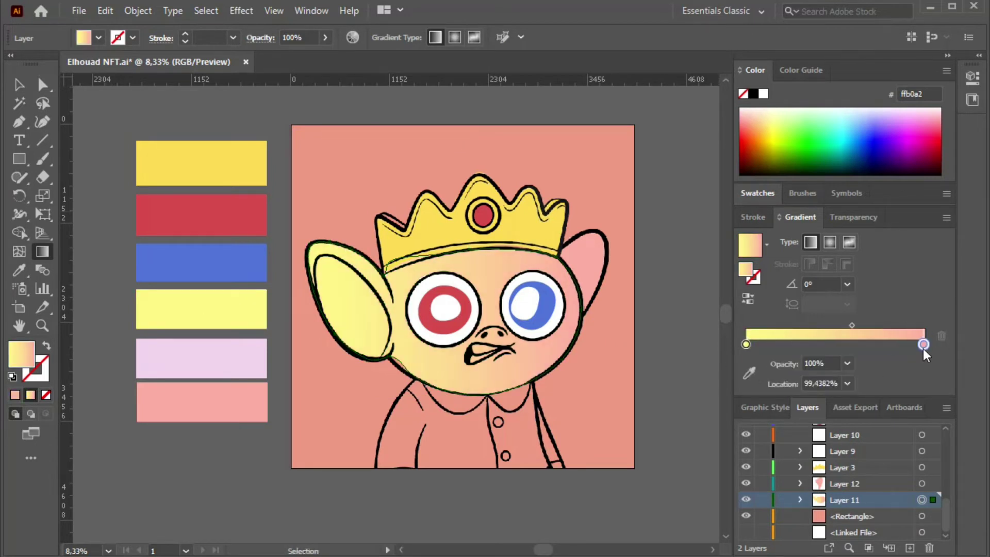
left_click(752, 371)
left_click(204, 307)
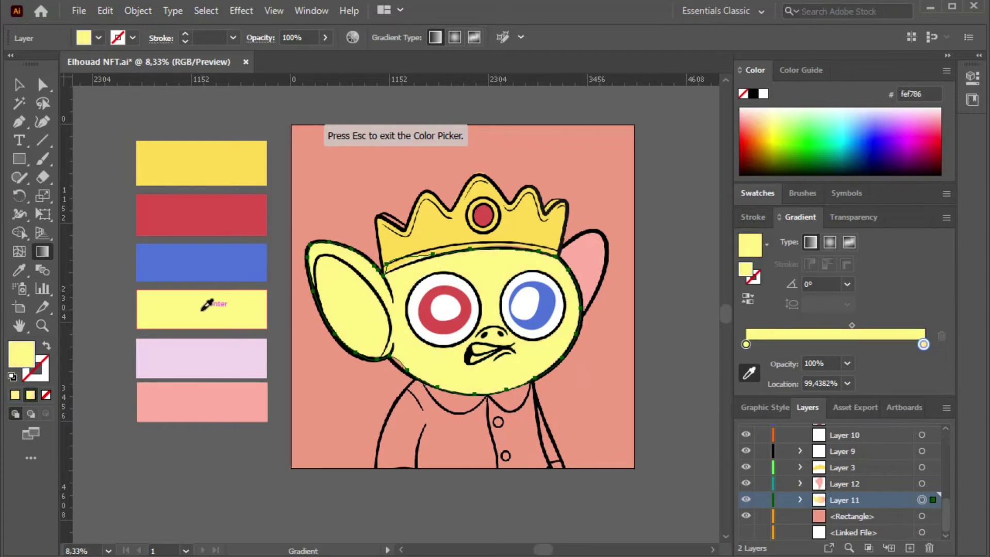
left_click(20, 85)
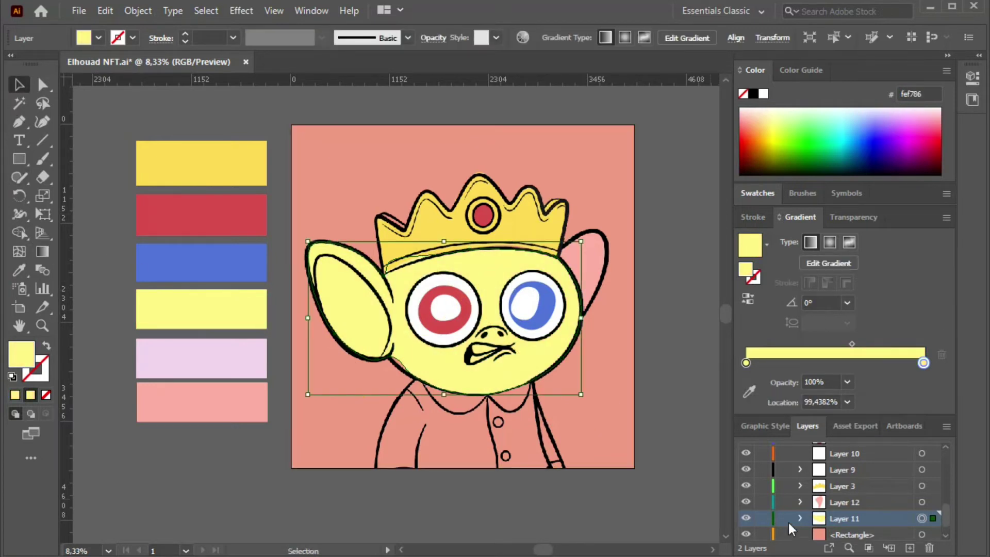
Add a new layer above Layer 12 and target it for drawing, deleting the extra middle stop from the face gradient.
left_click(868, 502)
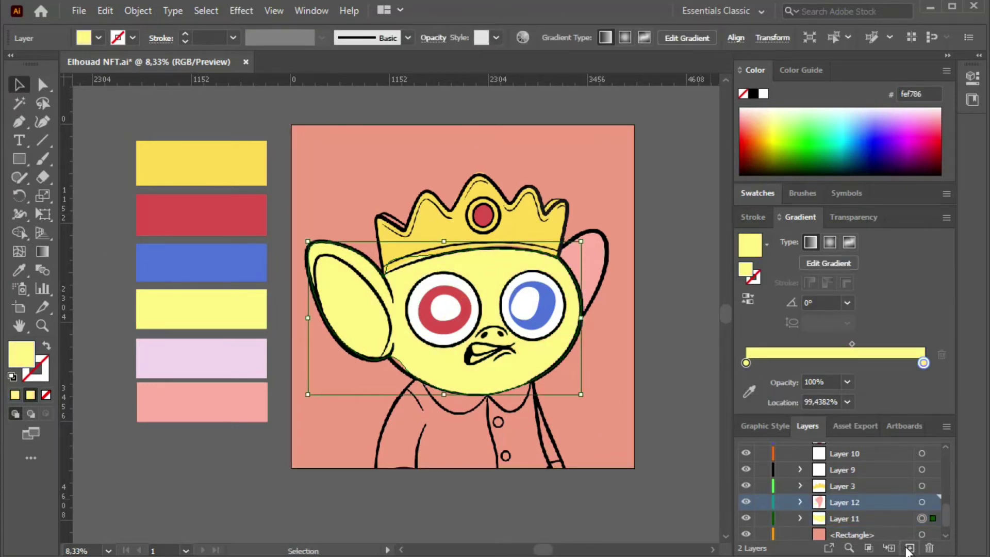
left_click(909, 548)
left_click(43, 122)
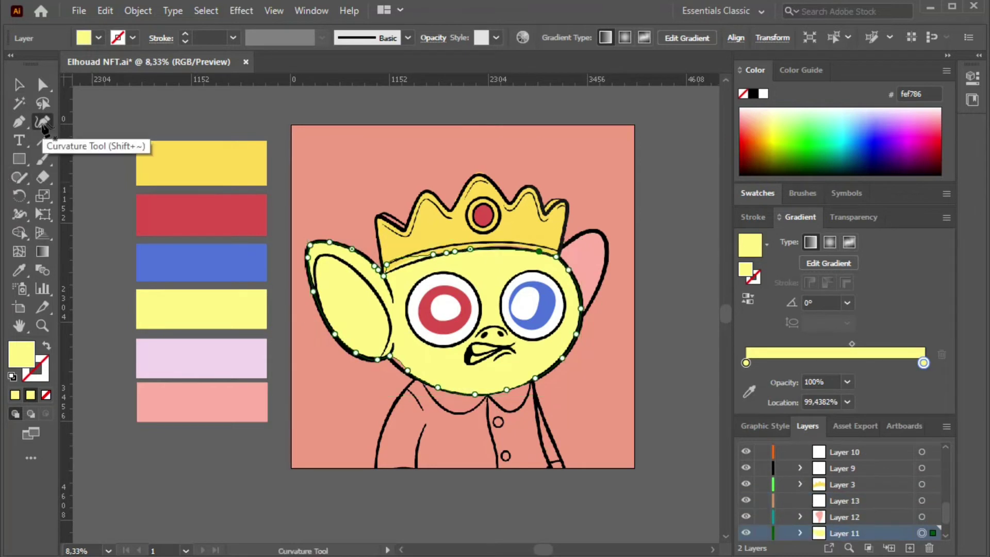
left_click_drag(750, 364, 808, 363)
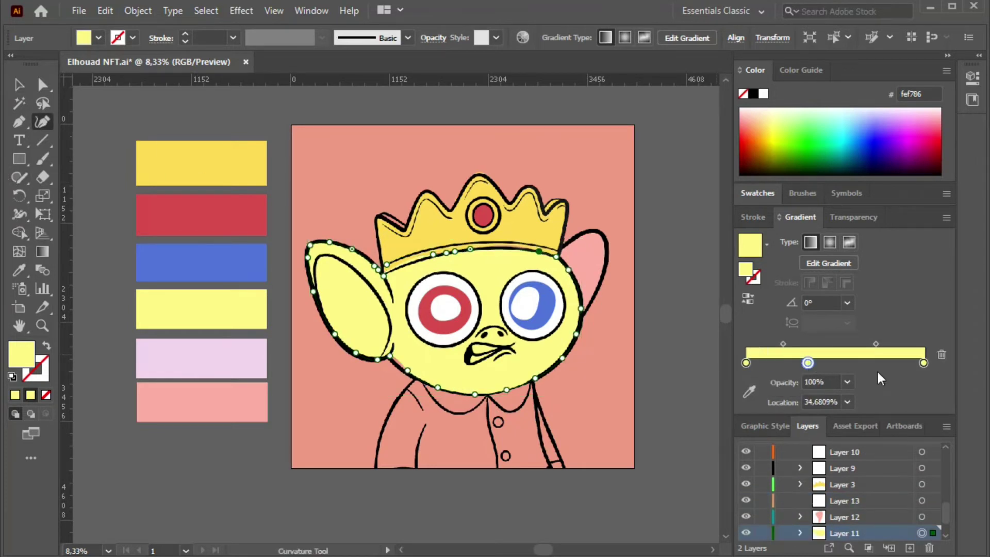
left_click(942, 355)
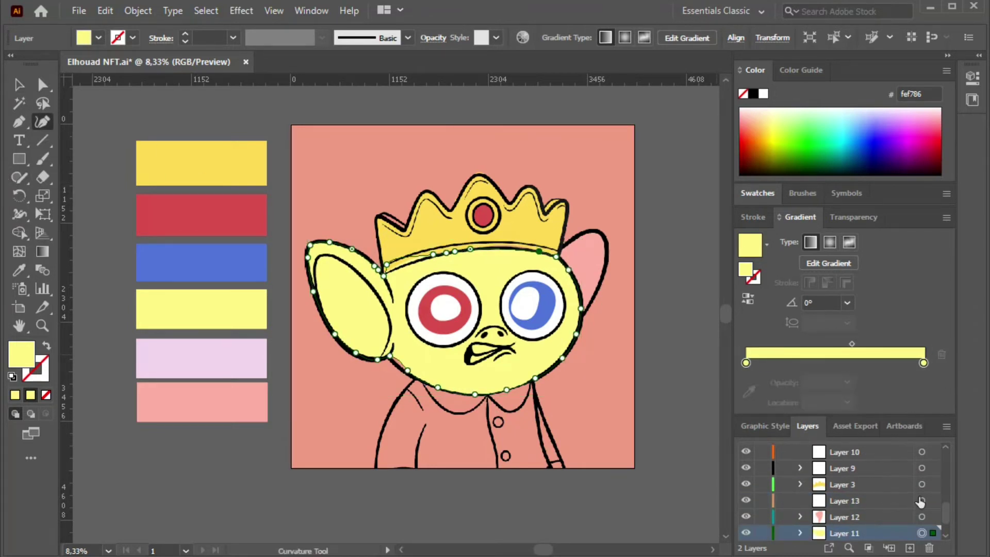
left_click(921, 501)
left_click(877, 480)
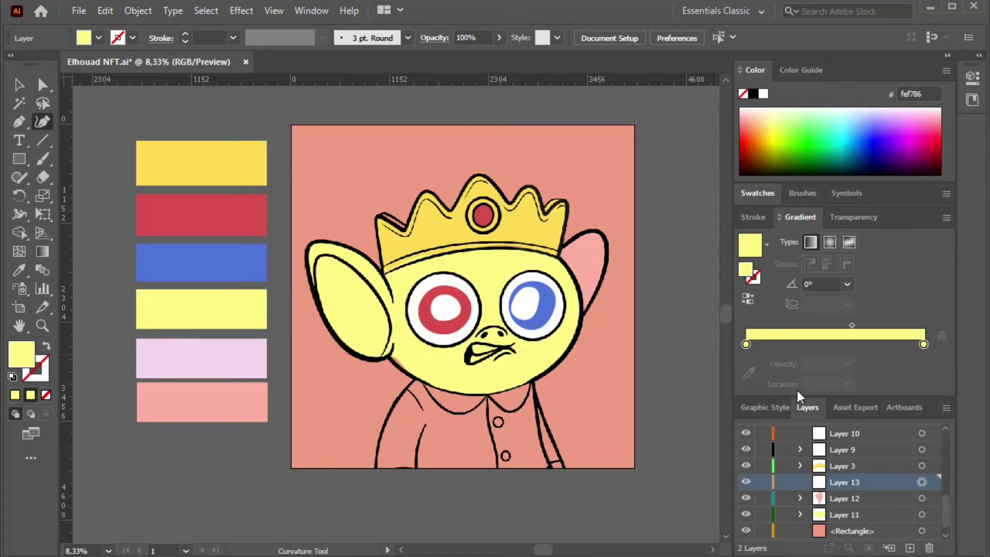
Set both gradient stops of the fill for Layer 13 to the pink palette swatch (ffb0a2), deleting any extra stop.
left_click(749, 346)
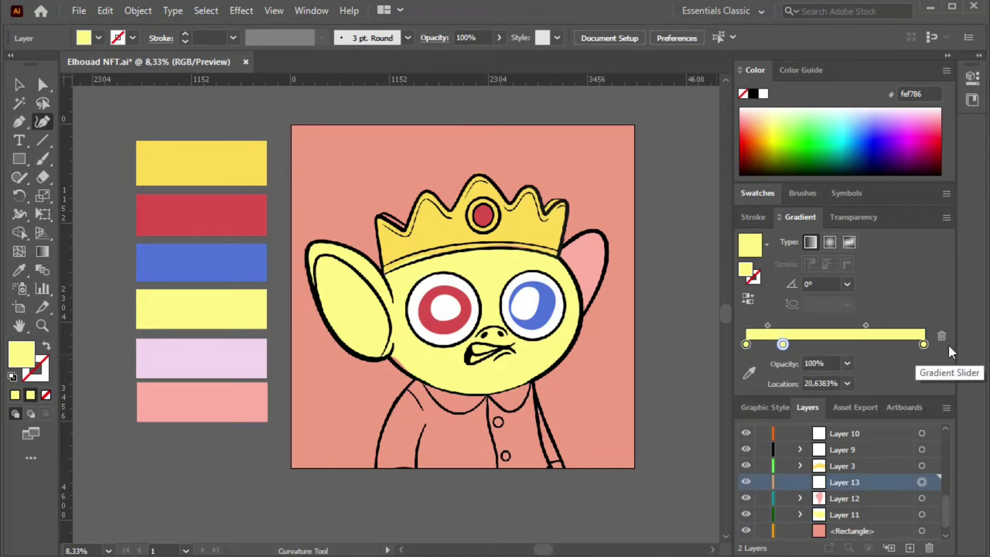
left_click(942, 336)
left_click(746, 344)
left_click(750, 373)
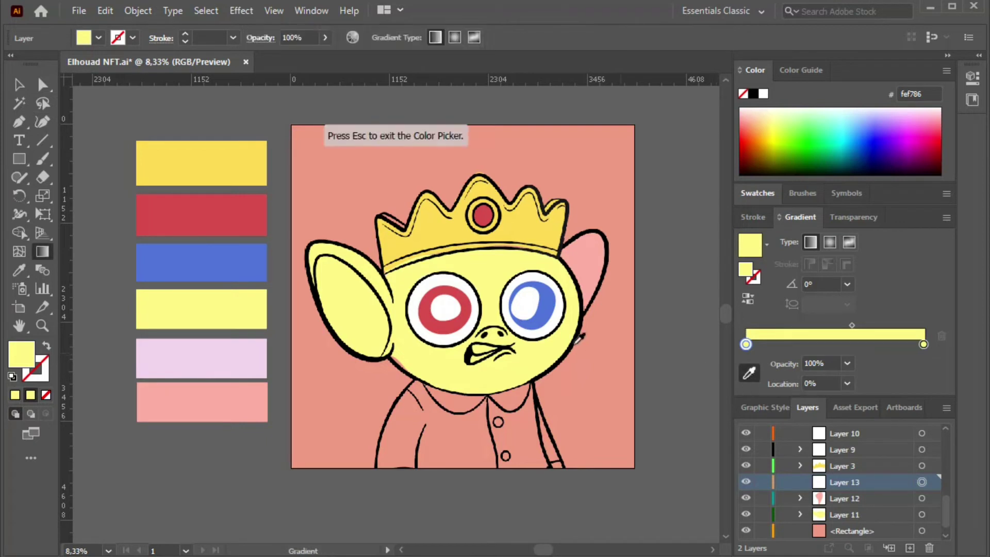
left_click(220, 398)
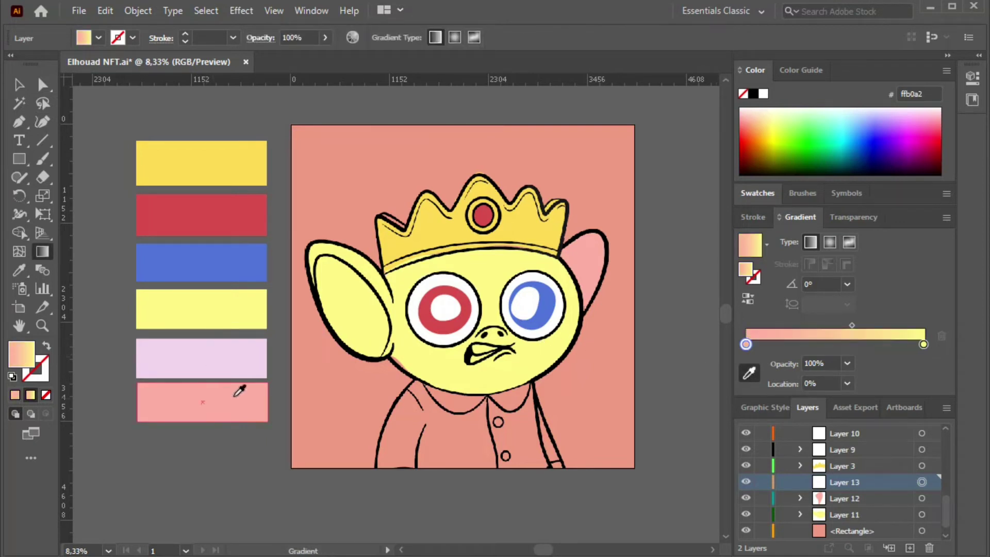
left_click(923, 344)
left_click(749, 372)
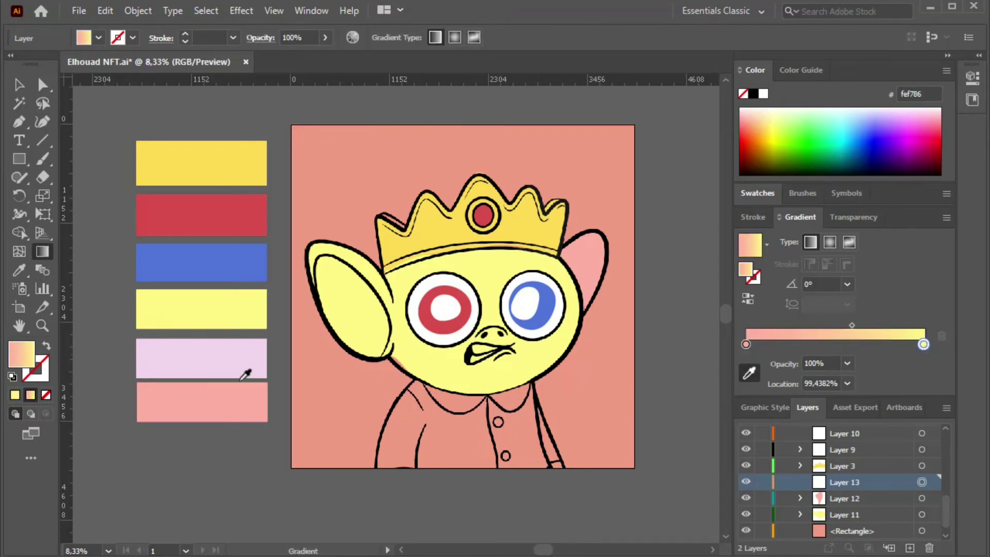
left_click(208, 403)
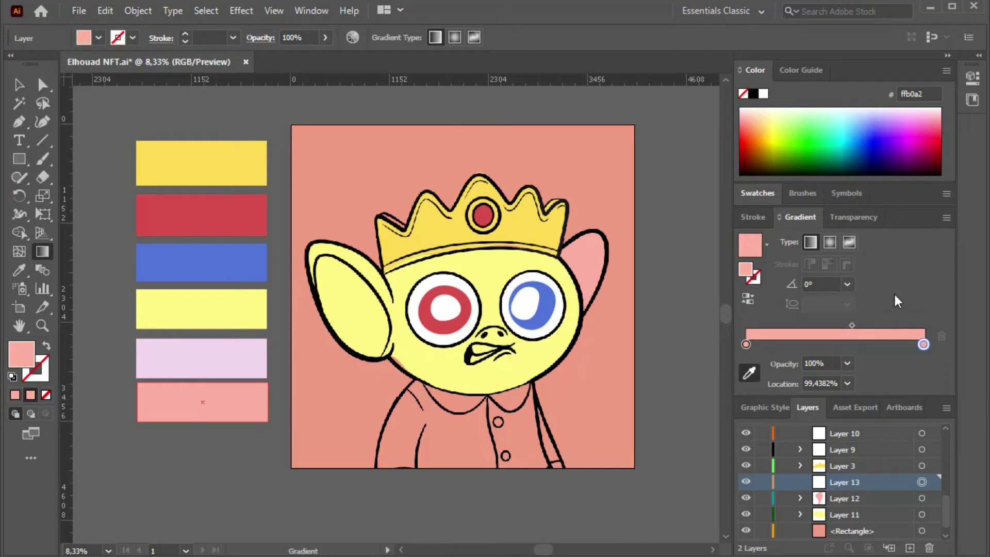
Start tracing the large left ear's inner area on Layer 13, from its upper tip down along its outer side.
left_click(42, 122)
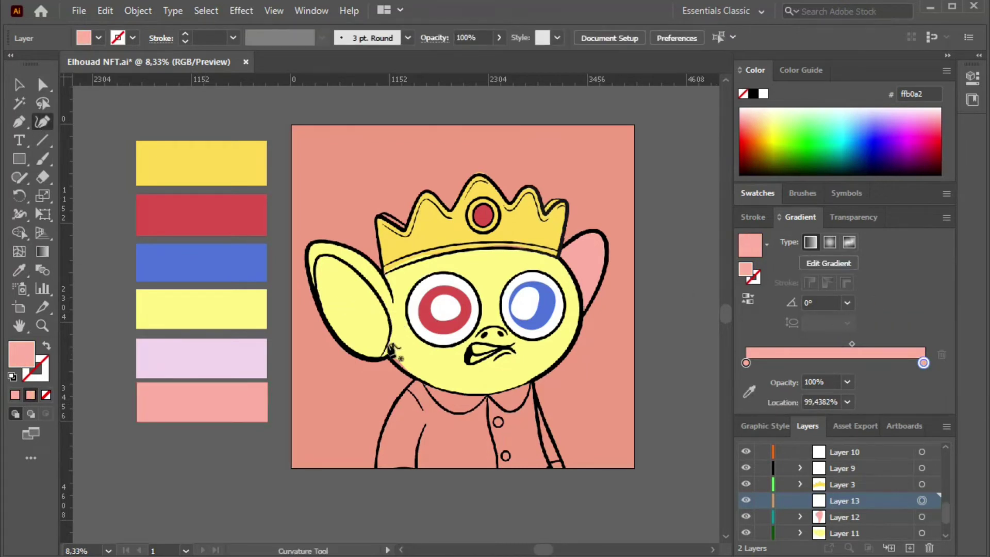
left_click(329, 263)
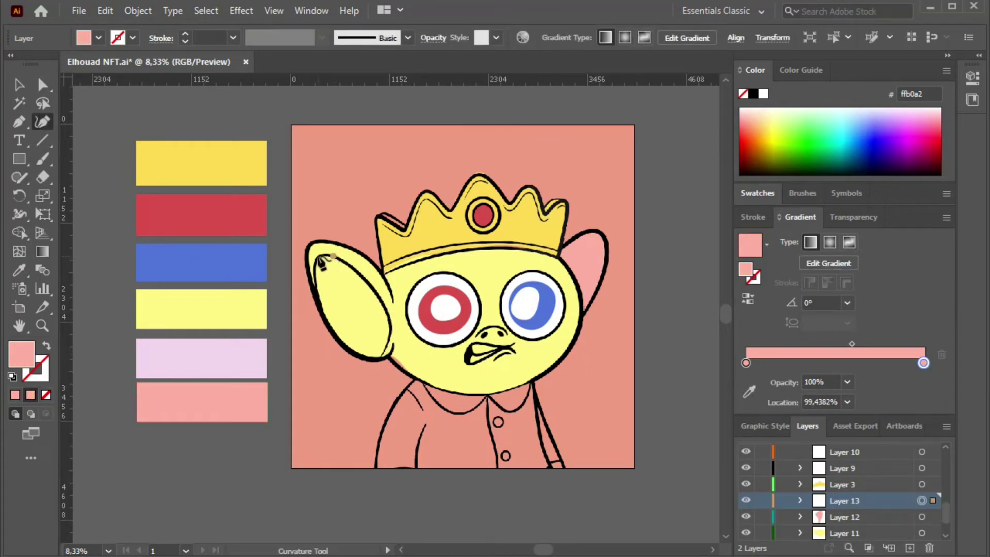
left_click(319, 255)
left_click(314, 267)
left_click(317, 281)
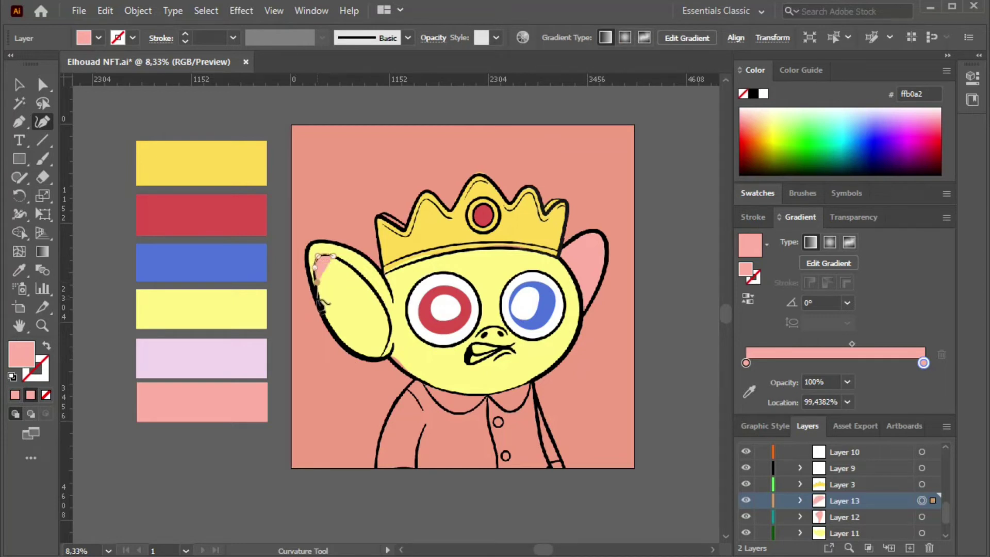
left_click(318, 302)
left_click(329, 326)
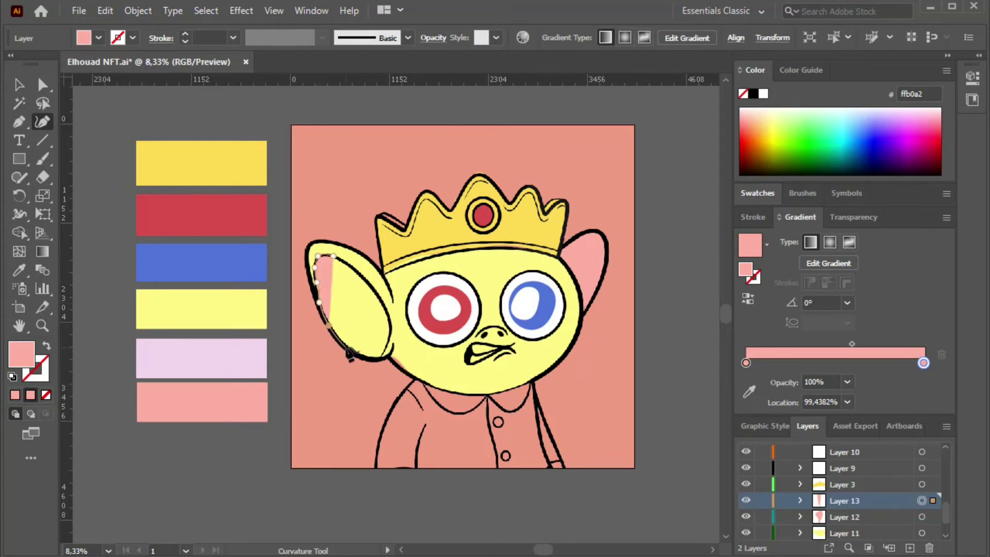
Continue the inner-ear path around the bottom and back up the side nearest the face to complete the pink shape, then deselect it.
left_click(346, 346)
left_click(365, 357)
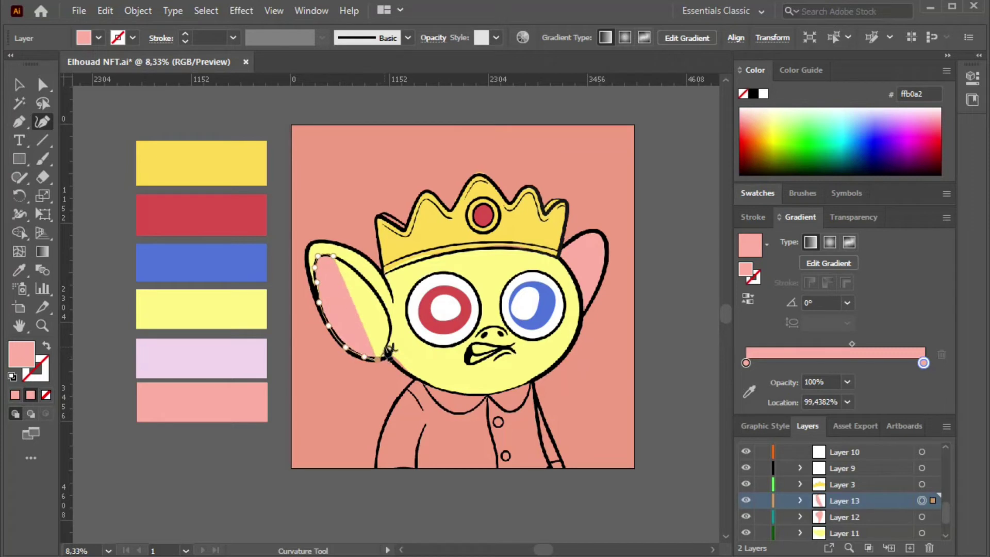
left_click(385, 346)
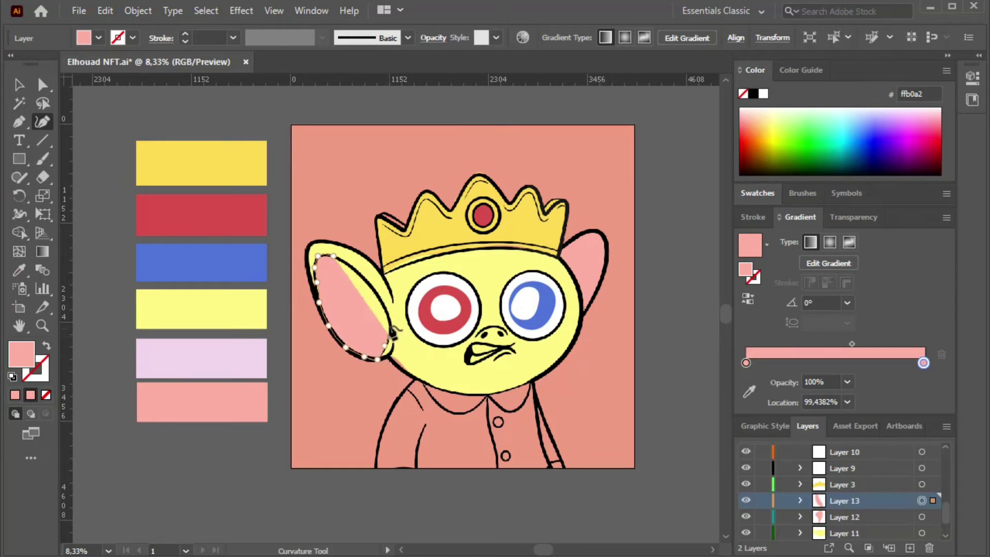
left_click(390, 336)
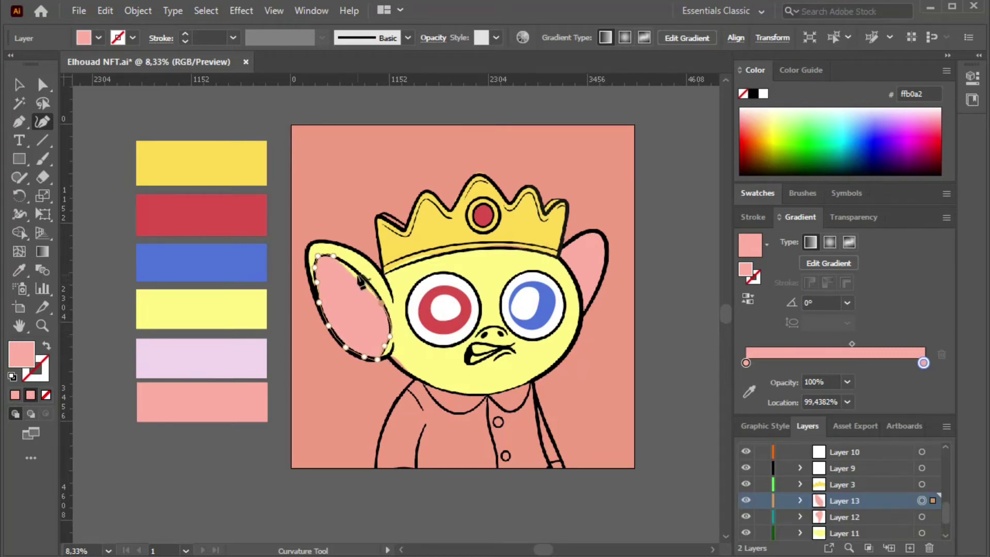
left_click(339, 265)
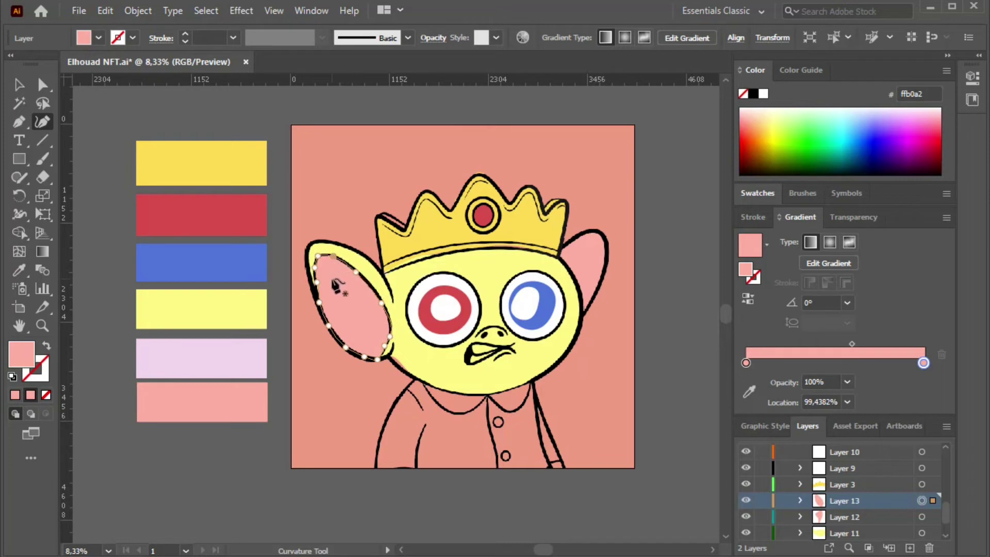
left_click(19, 86)
left_click(102, 108)
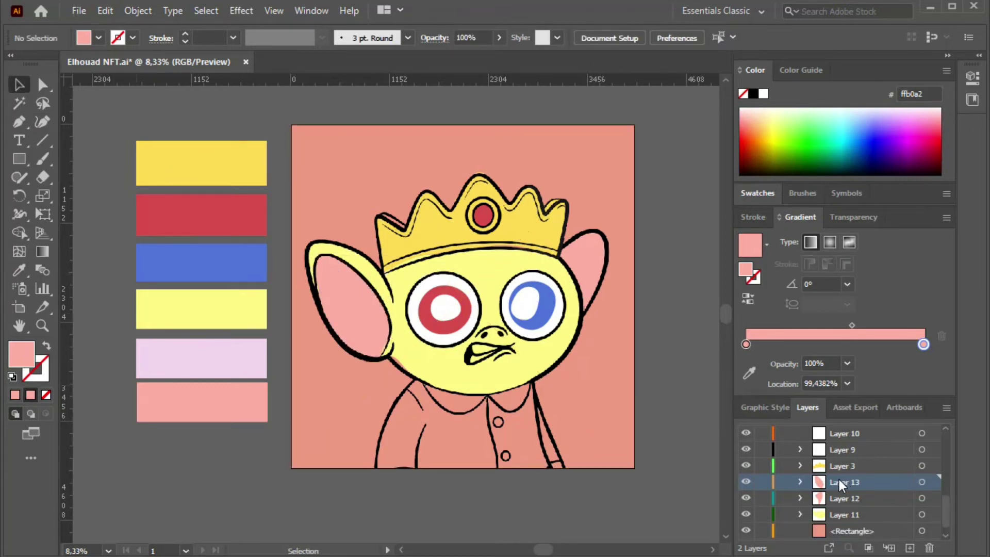
Highlight the background rectangle in the layer list and add a new layer.
scroll(843, 490, "down", 1)
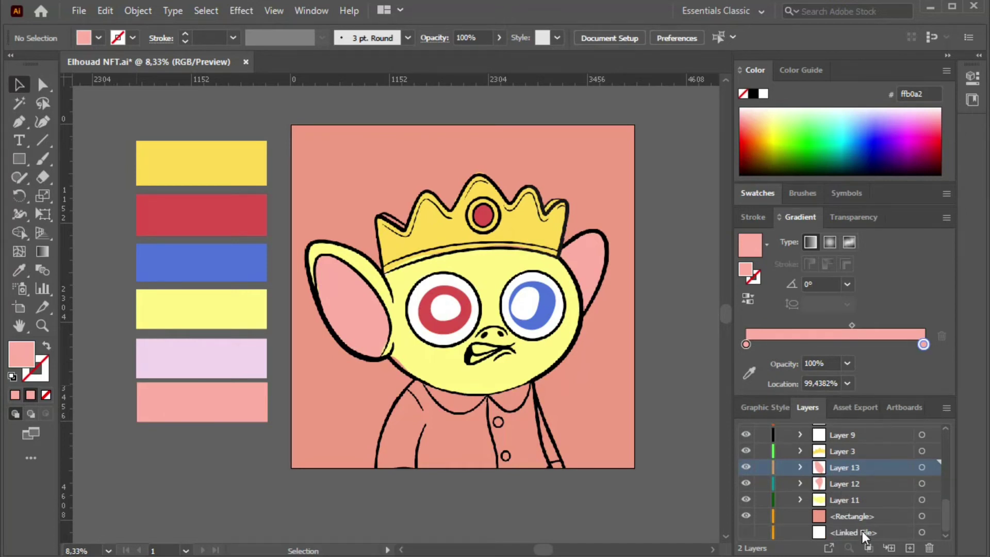
left_click(875, 516)
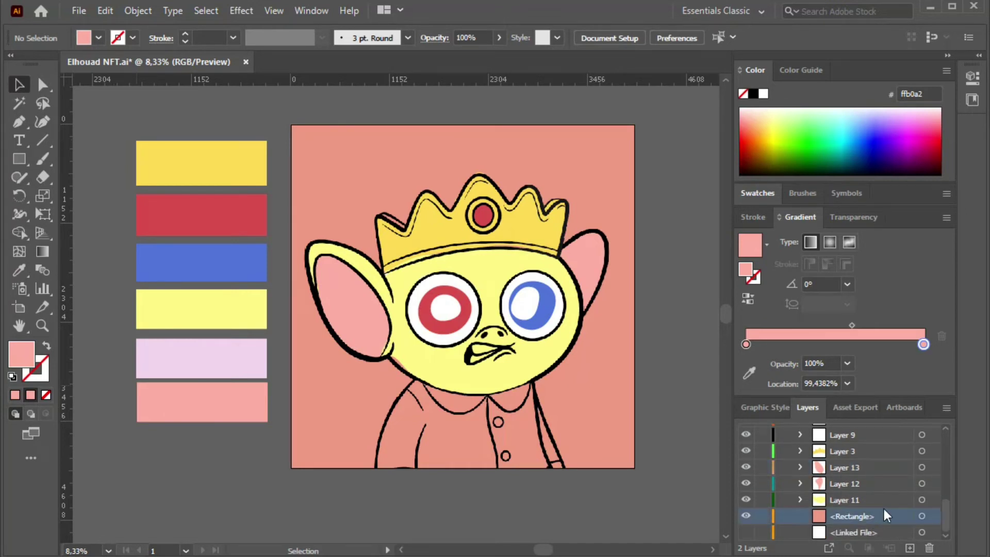
left_click(910, 548)
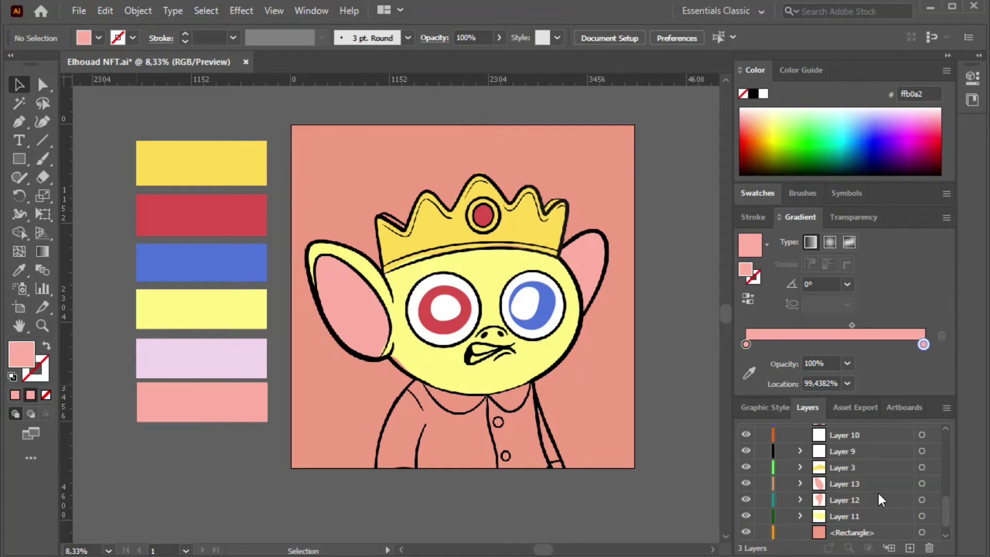
Add a new layer directly above Layer 12 for the shirt colour.
scroll(879, 494, "down", 1)
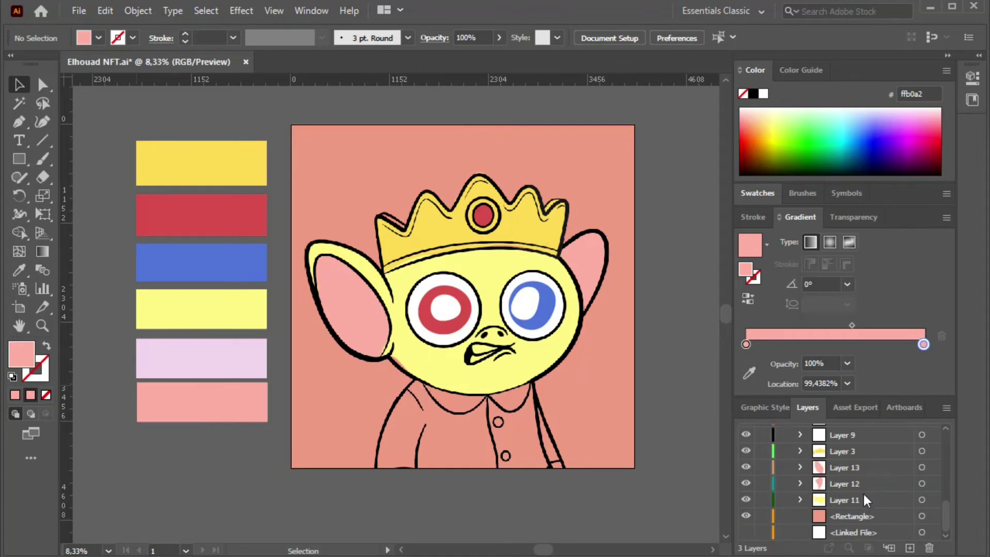
left_click(868, 482)
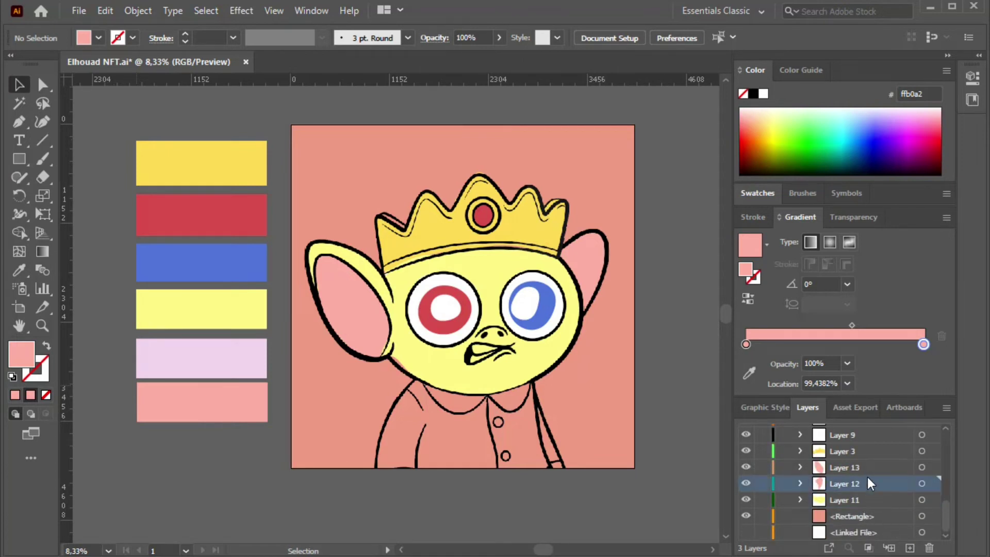
left_click(910, 549)
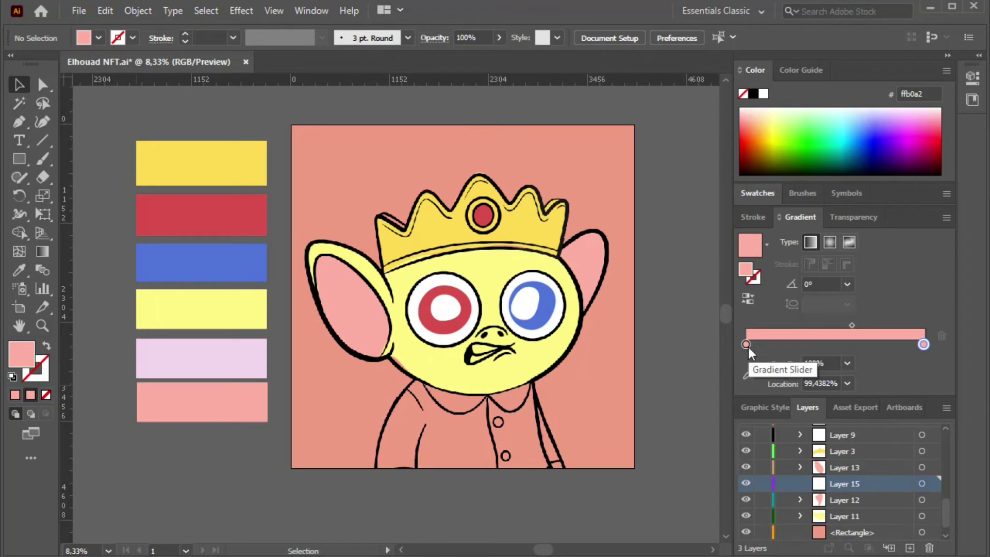
Target Layer 15 and set both gradient stops of its fill to the lilac palette swatch (f2d6eb).
left_click(921, 483)
left_click(750, 373)
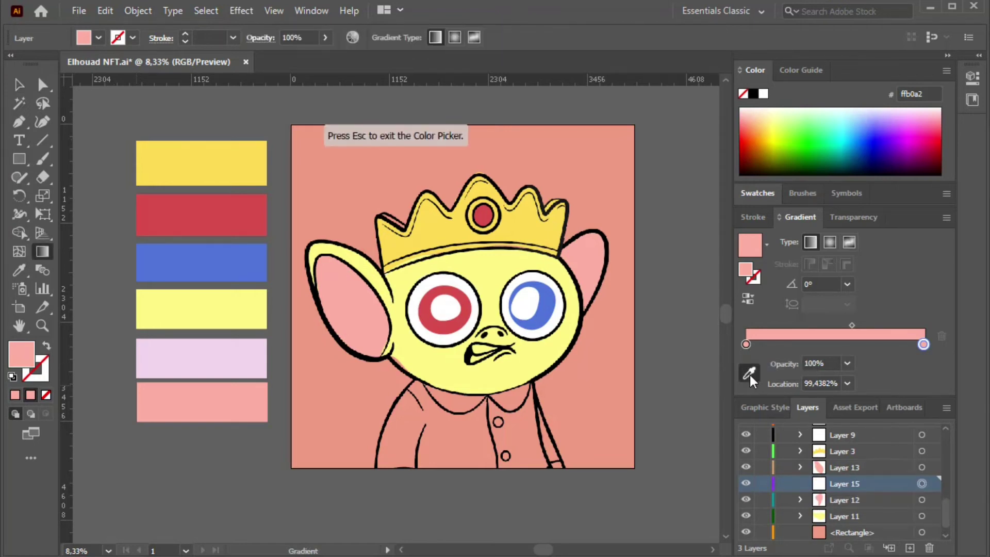
left_click(230, 349)
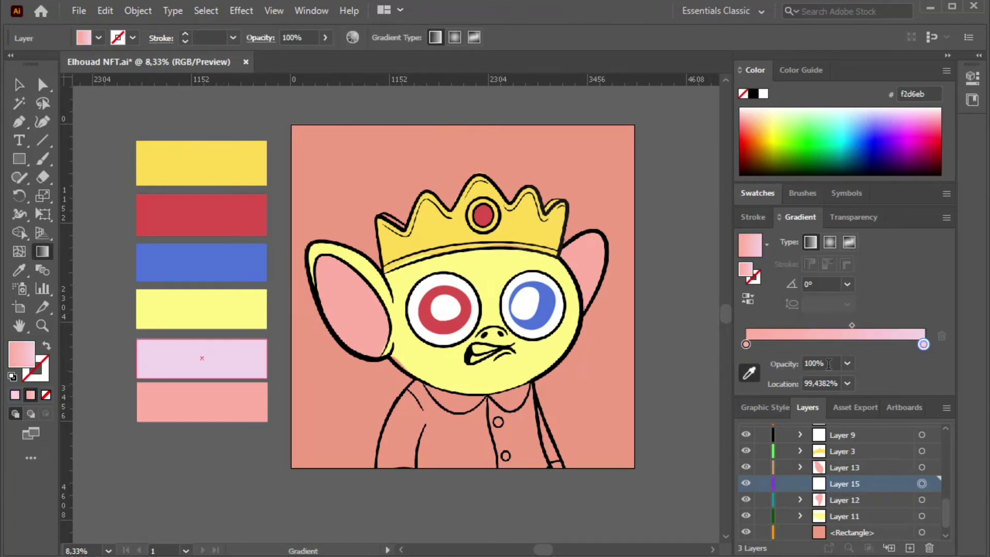
left_click(746, 345)
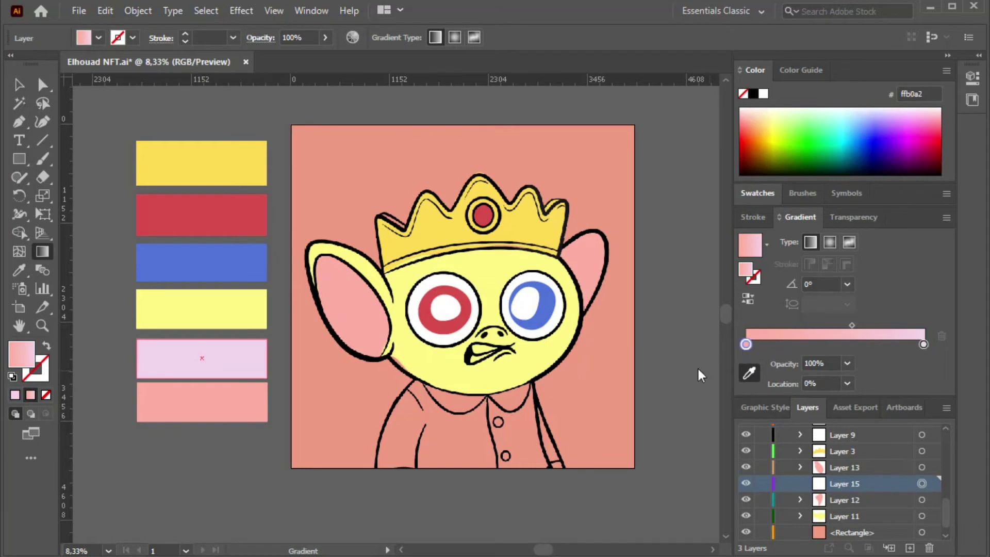
left_click(241, 361)
Start tracing the shirt with the Curvature tool, from the left end of the collar down the left sleeve's outer edge to the artboard's lower edge.
key("shift+grave")
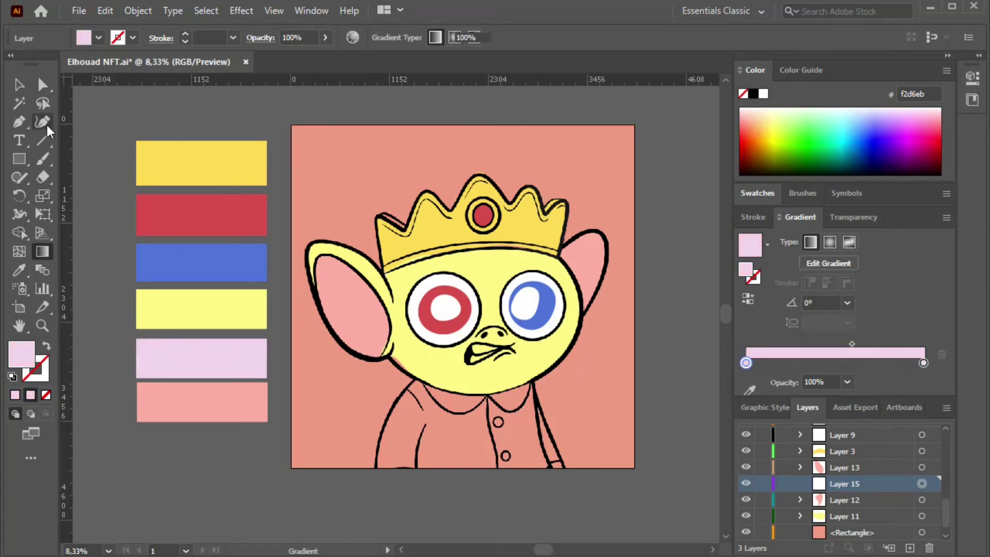
left_click(417, 378)
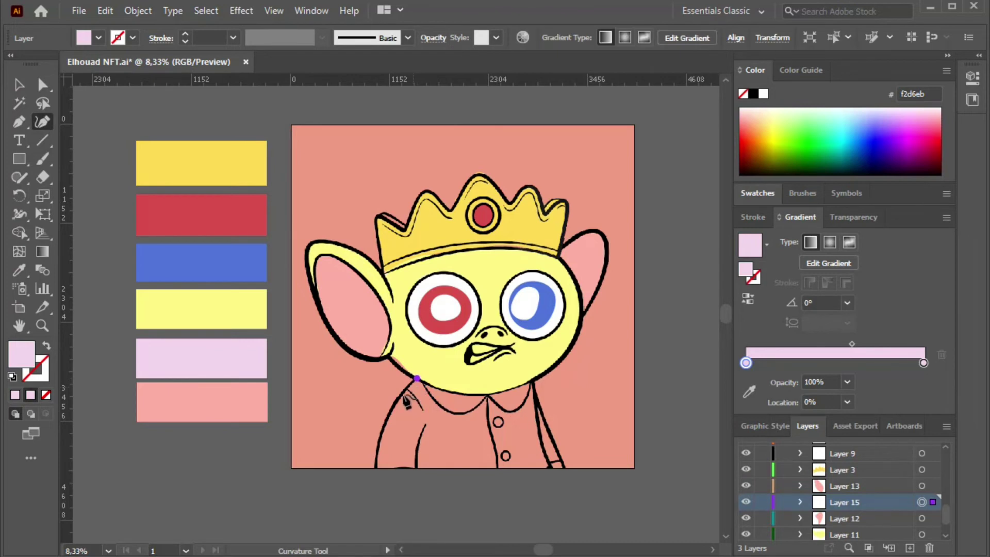
left_click(398, 396)
left_click(390, 416)
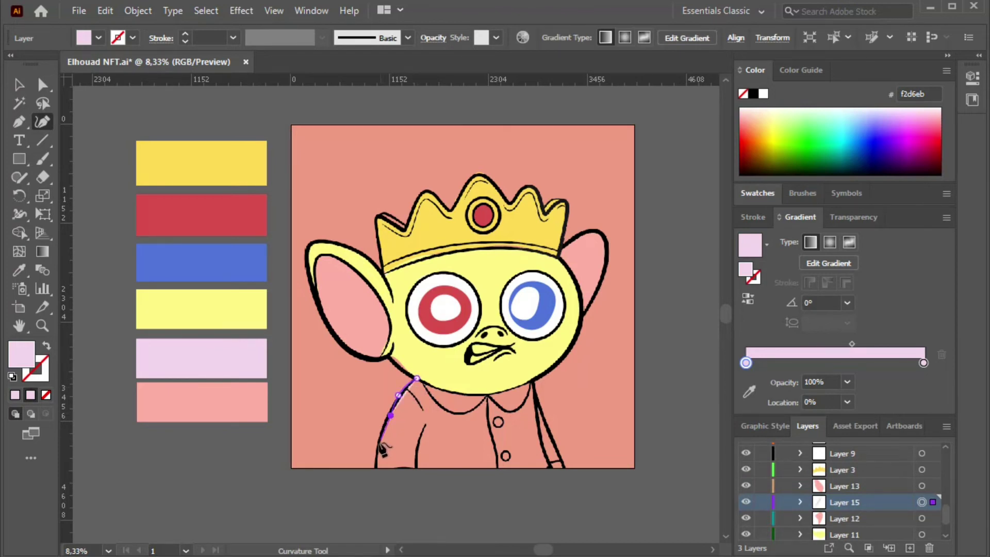
left_click(378, 445)
left_click(376, 468)
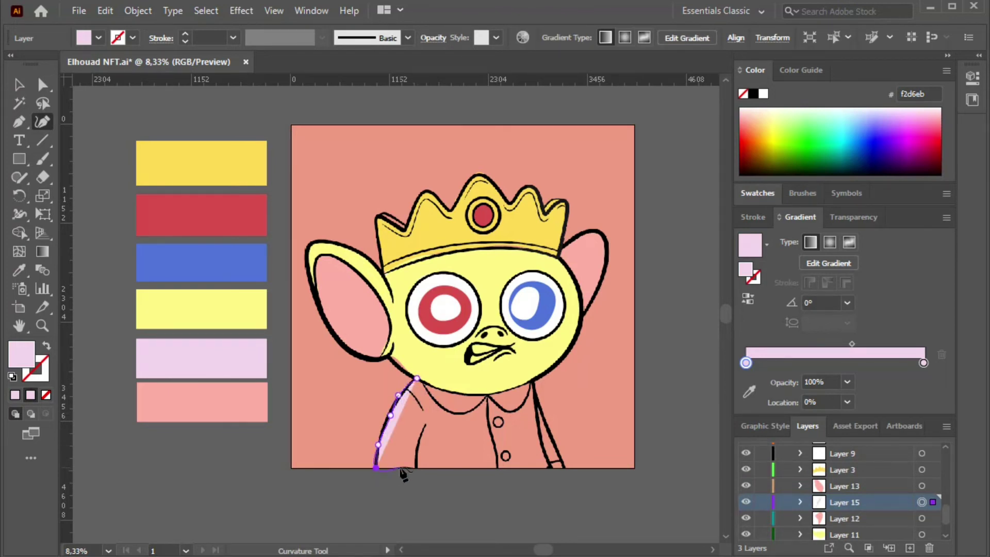
Continue the shirt path along the artboard's lower edge and up the right sleeve, then close it at the left end of the collar.
left_click(400, 468)
left_click(421, 467)
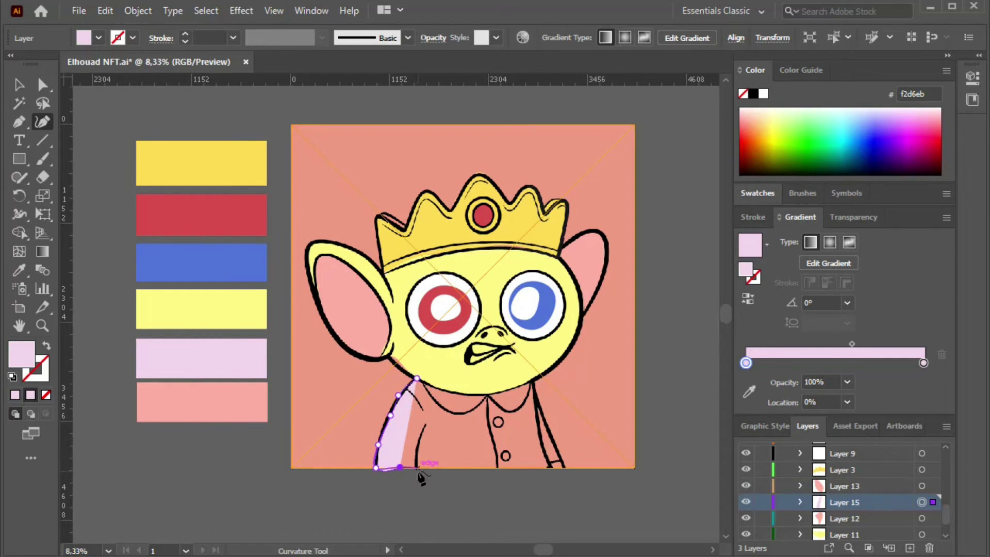
left_click(470, 468)
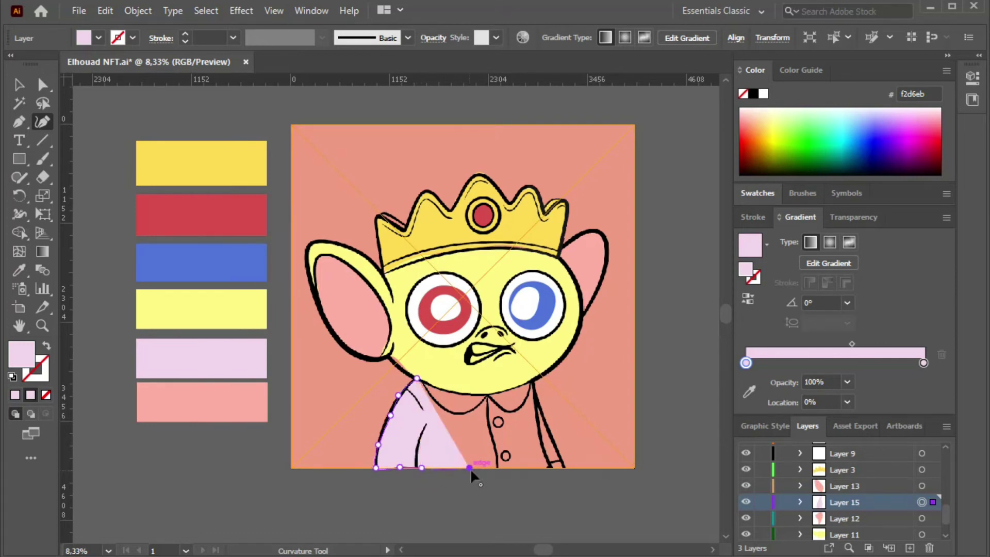
left_click(522, 467)
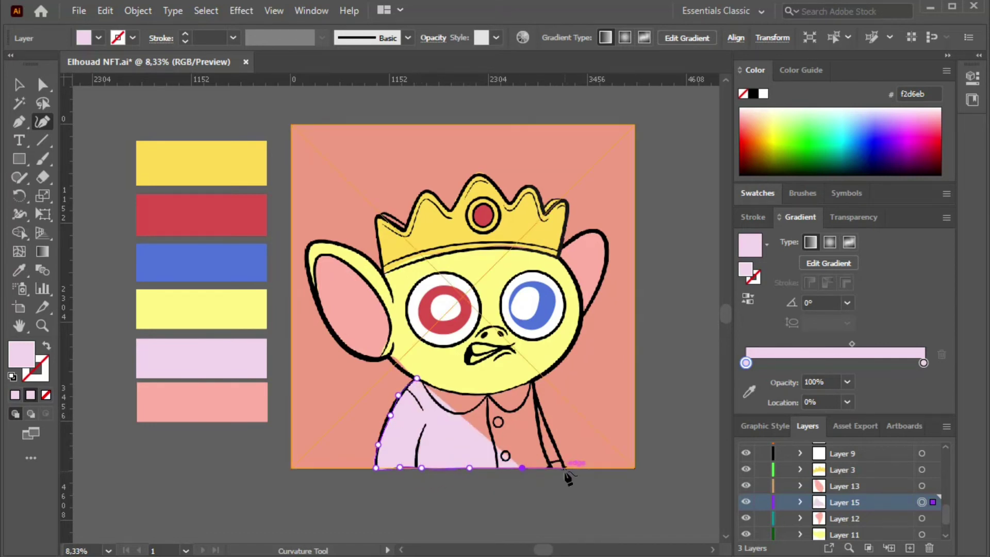
left_click(565, 468)
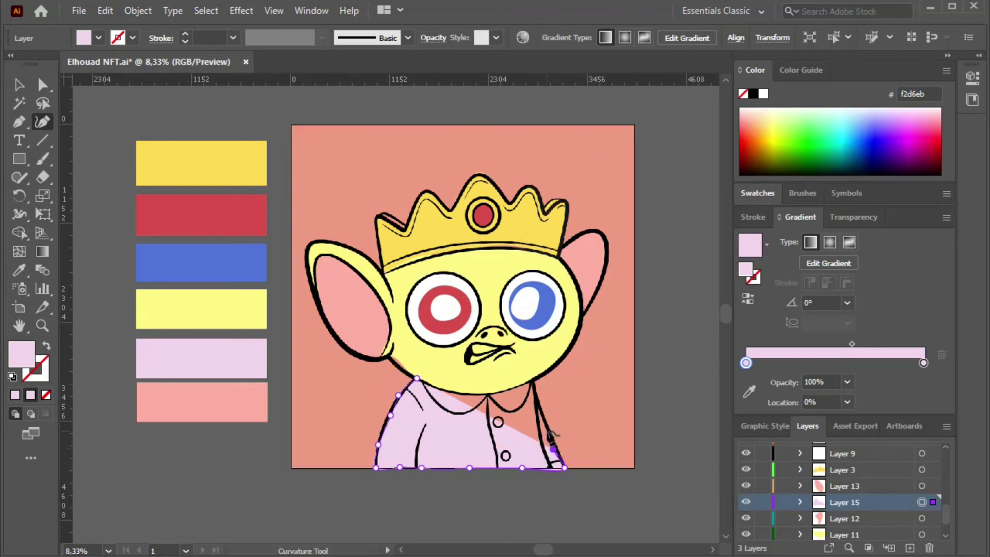
left_click(550, 431)
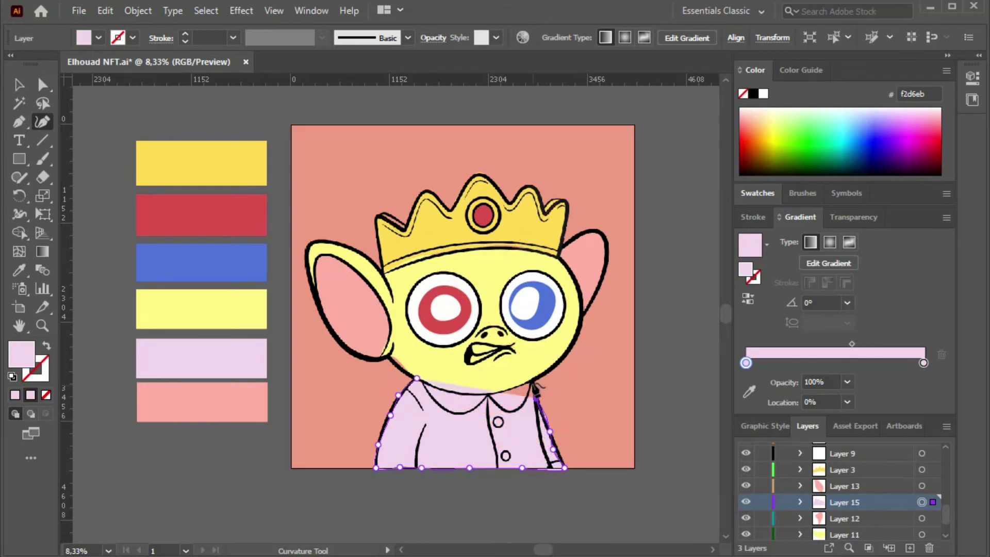
left_click(532, 382)
left_click_drag(427, 388, 393, 374)
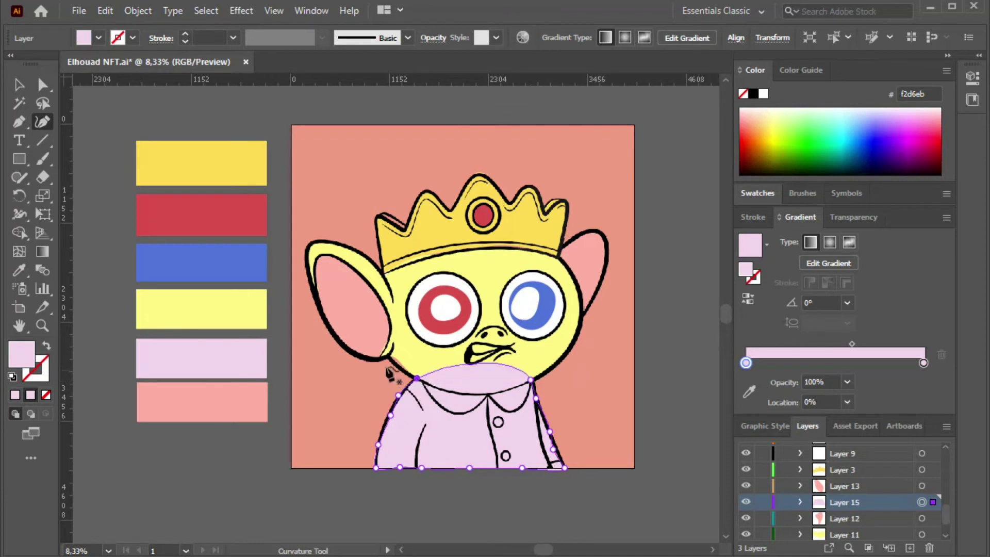
Move Layer 15 below Layer 11, directly above the background rectangle, and deselect the shirt shape.
left_click(19, 85)
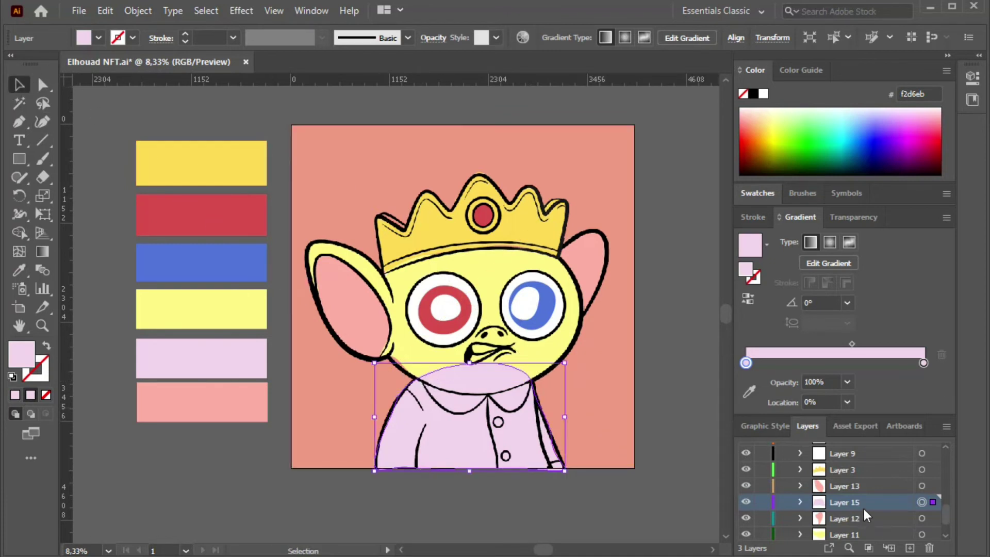
mouse_move(863, 509)
left_mouse_down()
mouse_move(859, 534)
mouse_move(853, 512)
left_mouse_up()
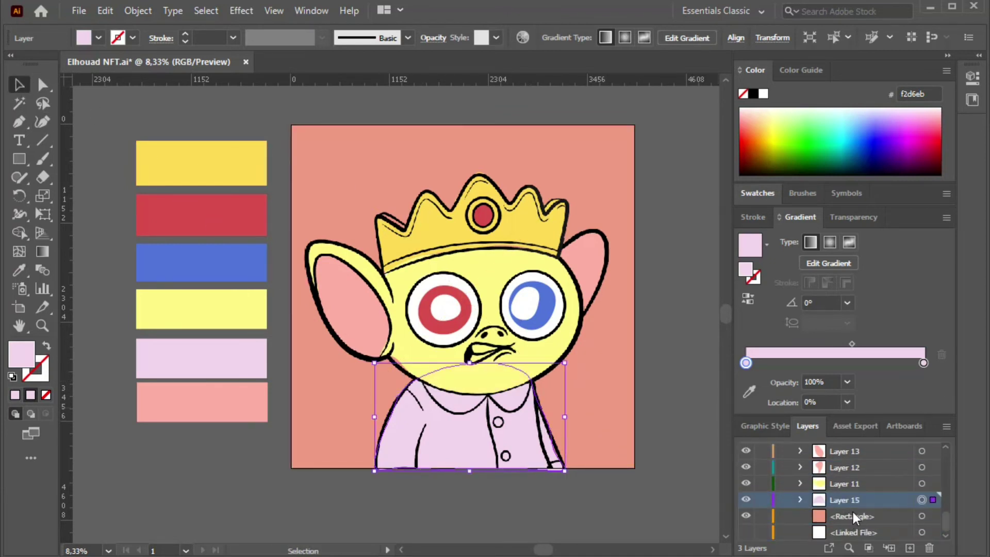
left_click(91, 154)
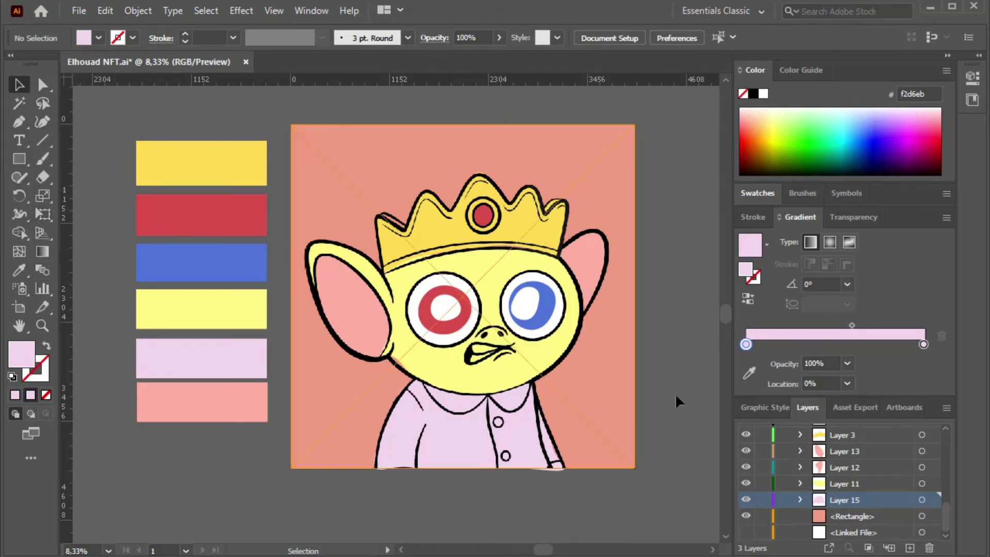
Add a new layer above Layer 15 and set both gradient stops of the fill to the white of the eyes (ffffff).
left_click(911, 550)
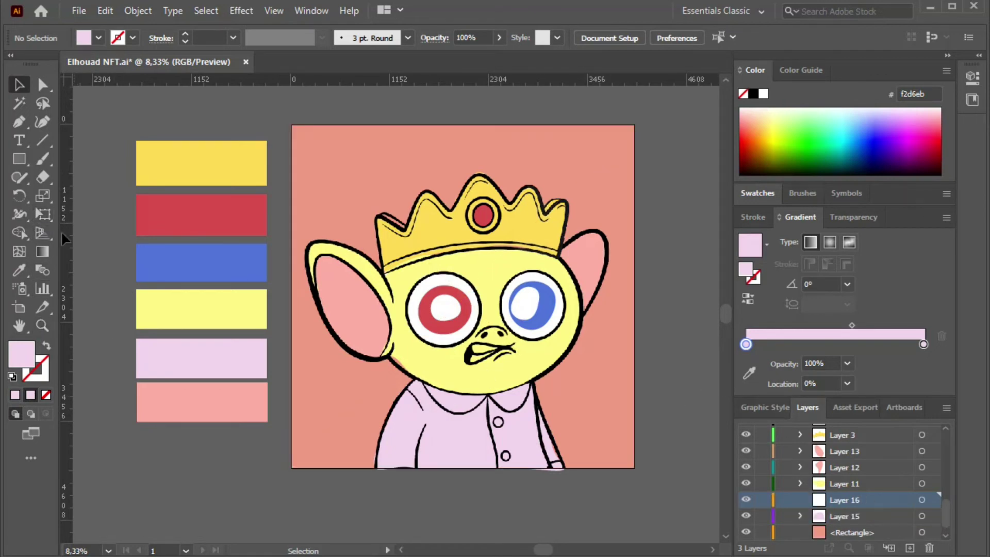
left_click(42, 122)
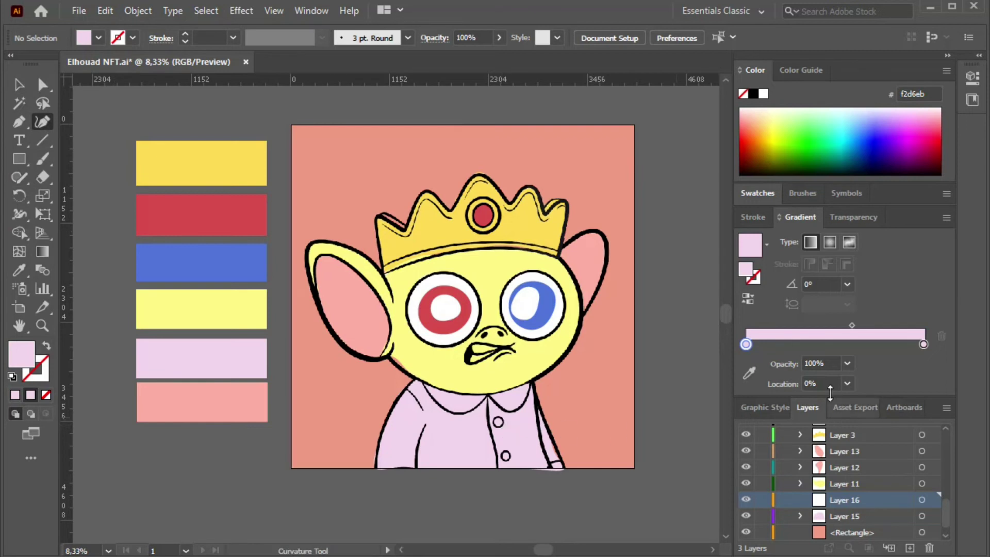
left_click(749, 373)
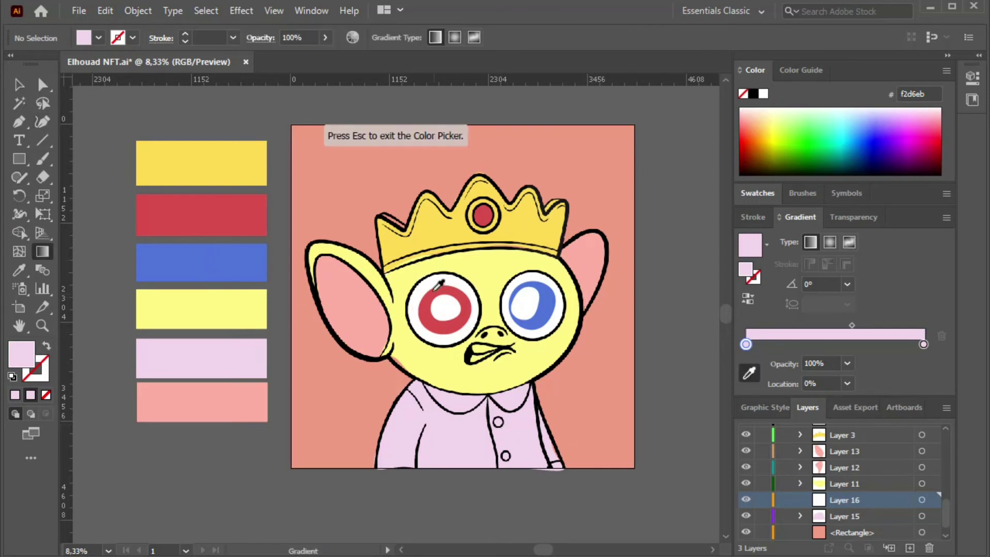
left_click(435, 304)
left_click(924, 344)
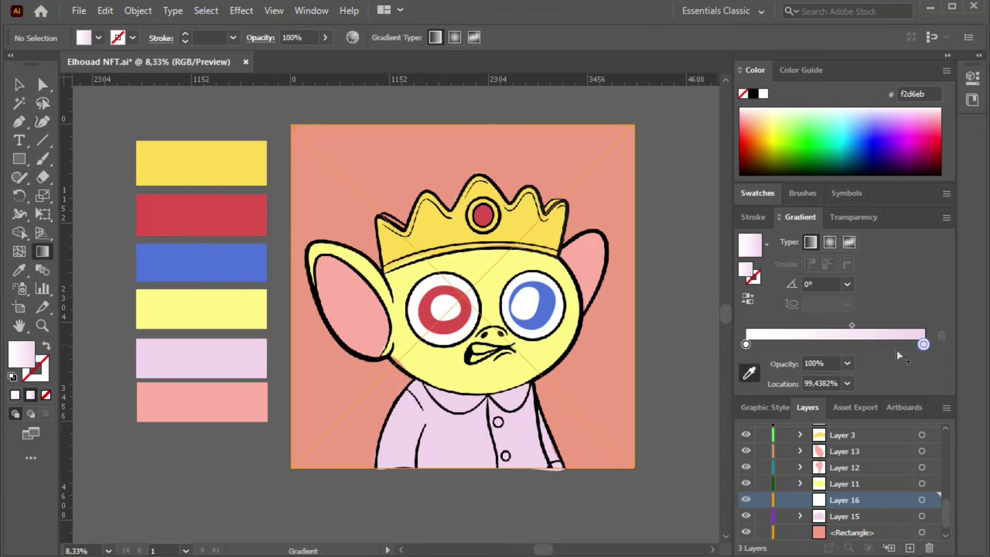
left_click(463, 286)
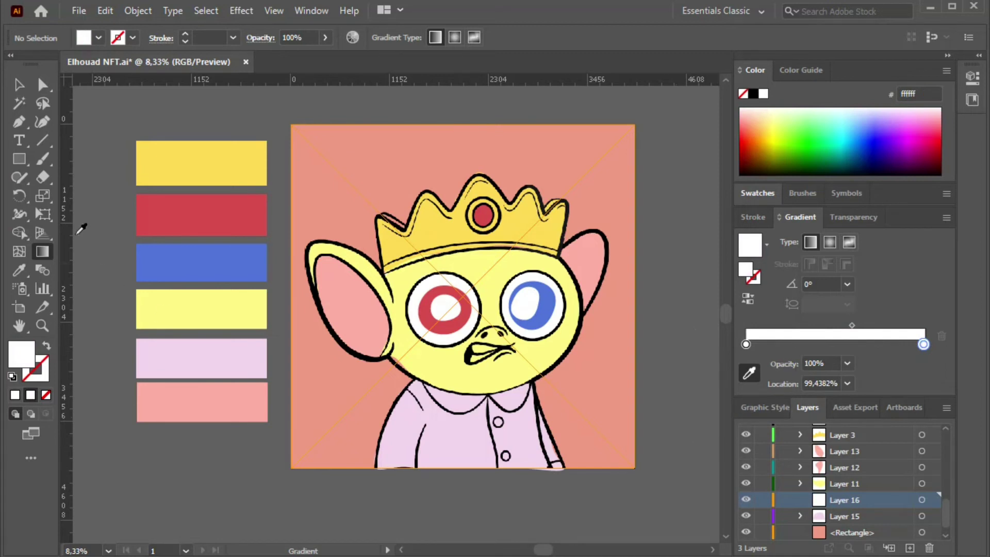
left_click(42, 122)
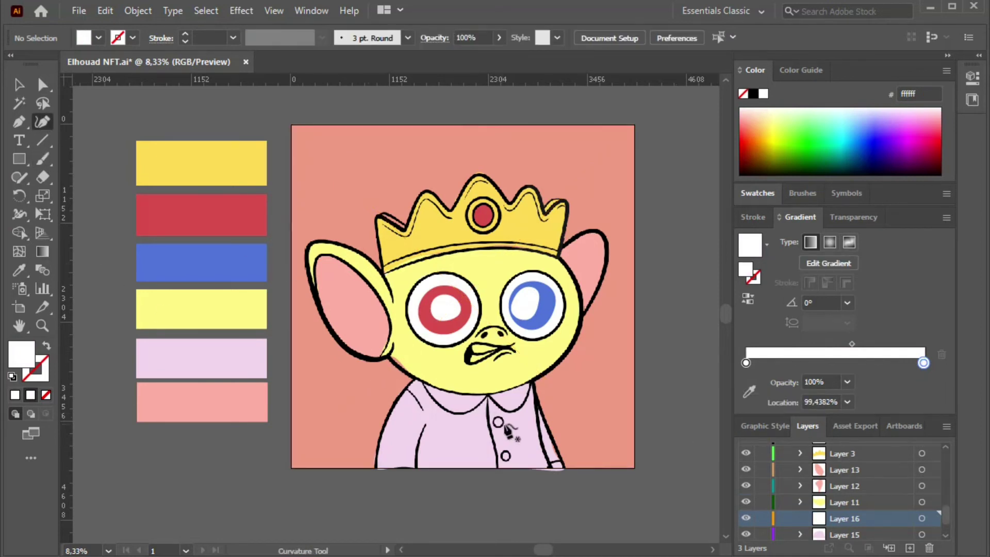
left_click(497, 421)
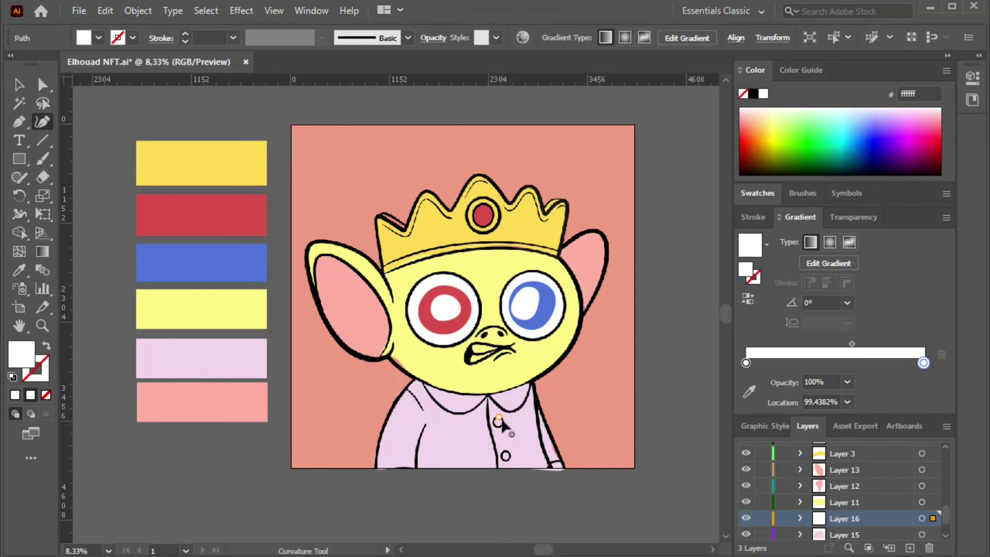
key("ctrl+z")
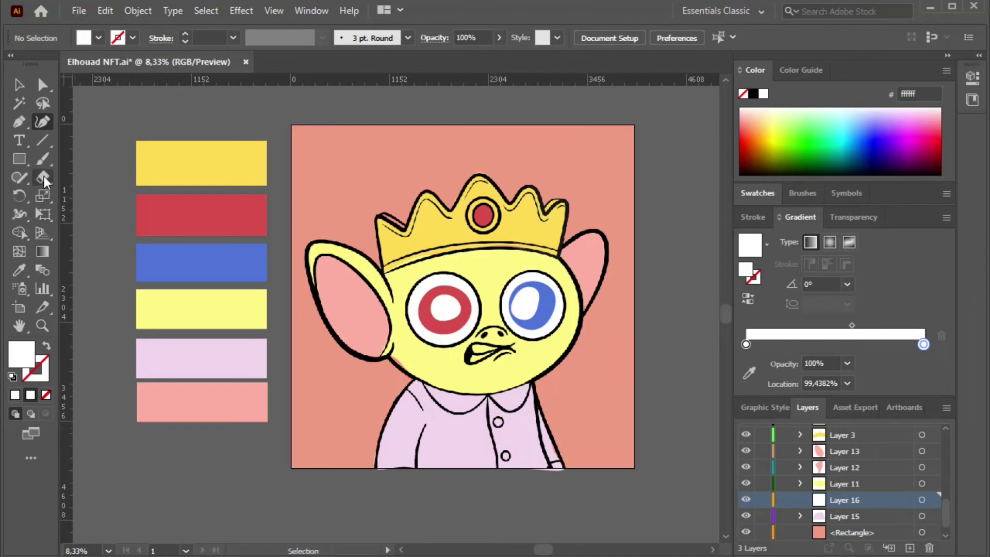
Draw a small white ellipse filling the upper shirt button on Layer 16 with the Ellipse tool, then deselect it.
left_click_drag(20, 159, 83, 196)
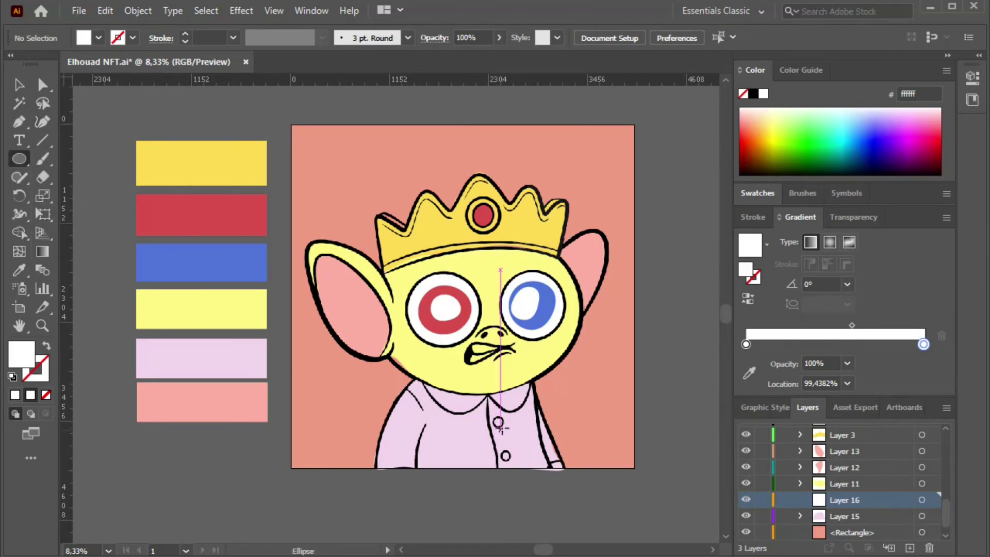
left_click_drag(497, 421, 511, 434)
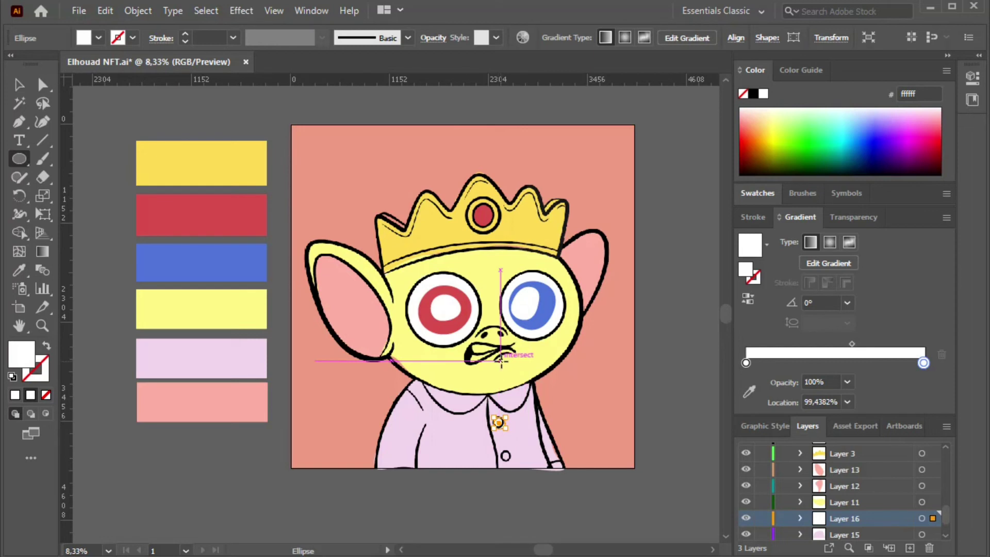
left_click(19, 86)
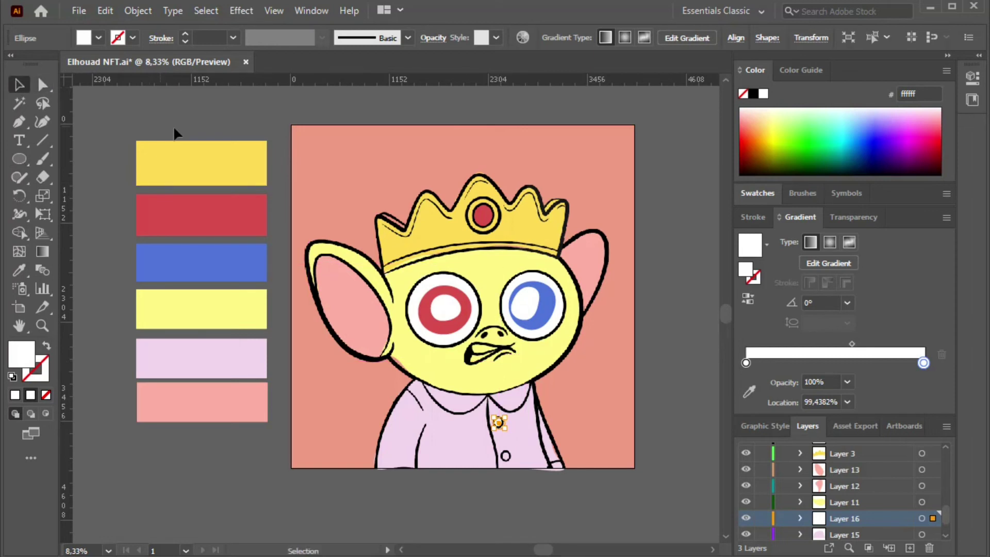
left_click(191, 113)
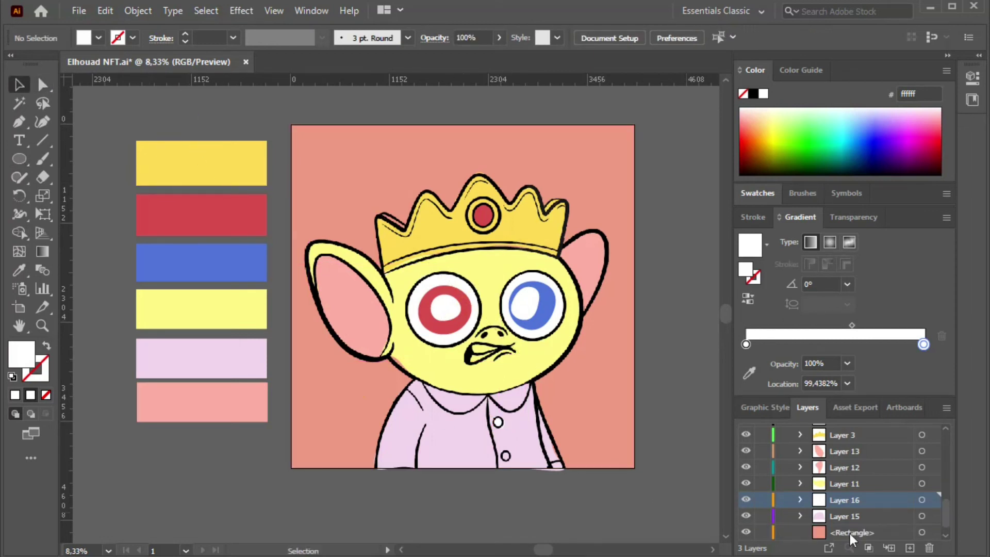
Draw a second white ellipse filling the lower shirt button on Layer 16 and deselect it.
left_click(19, 159)
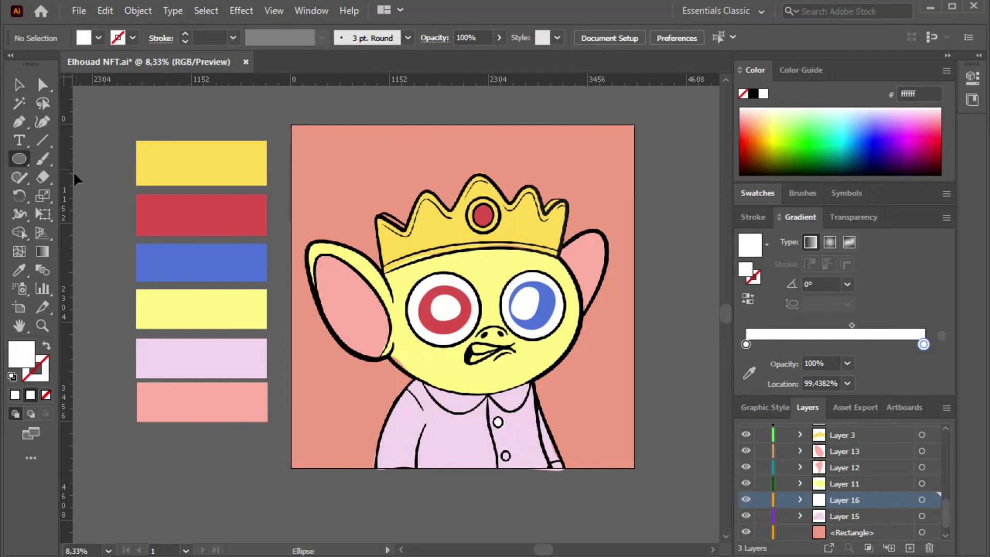
left_click_drag(501, 450, 516, 463)
left_click(19, 84)
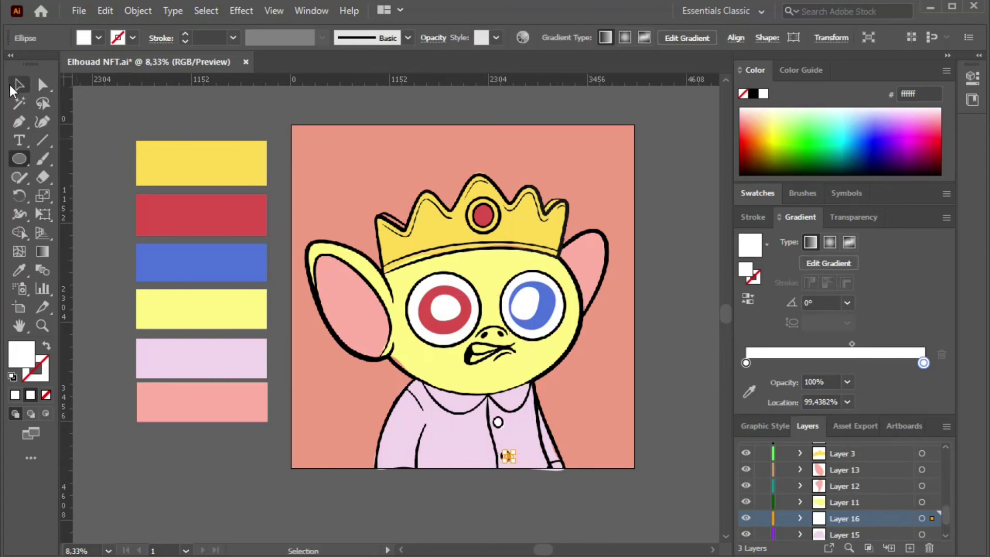
left_click(101, 103)
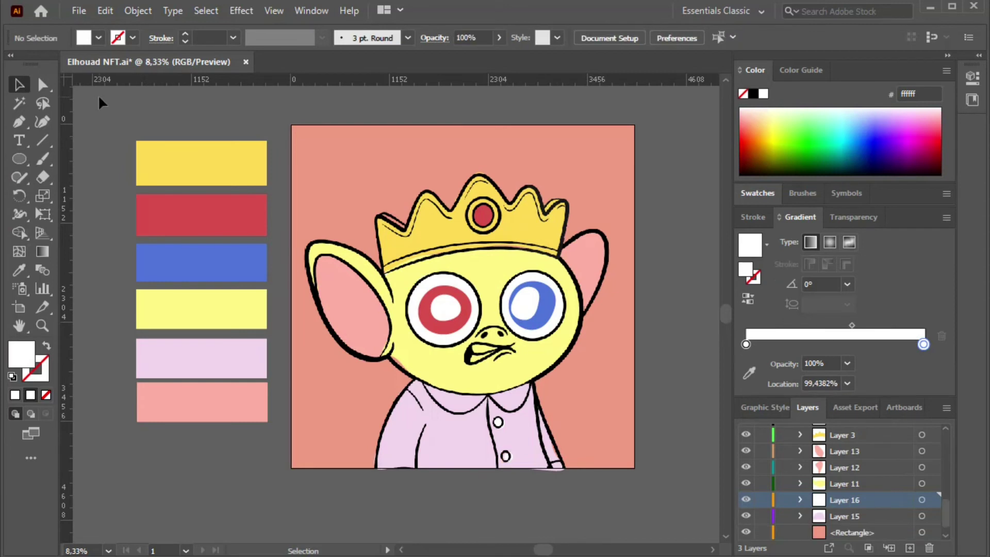
left_click(513, 460)
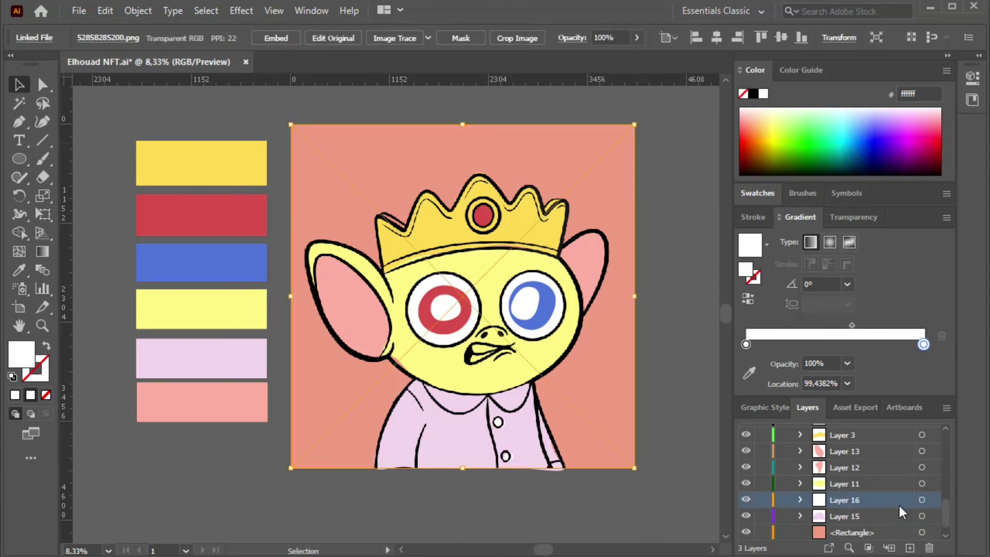
Expand Layer 16, select the ellipse of the lower shirt button to check it, then deselect it.
left_click(921, 500)
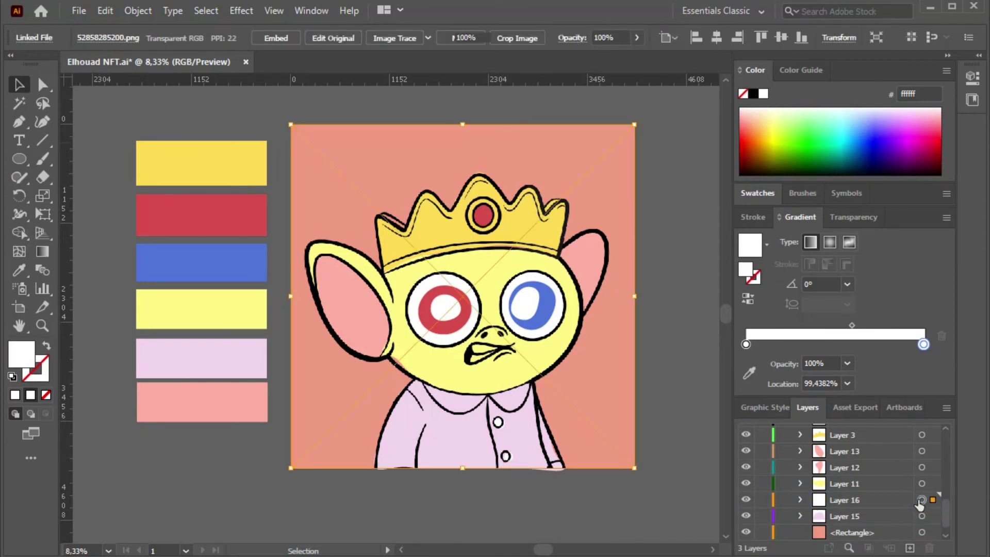
left_click(800, 500)
scroll(853, 513, "down", 3)
left_click(921, 468)
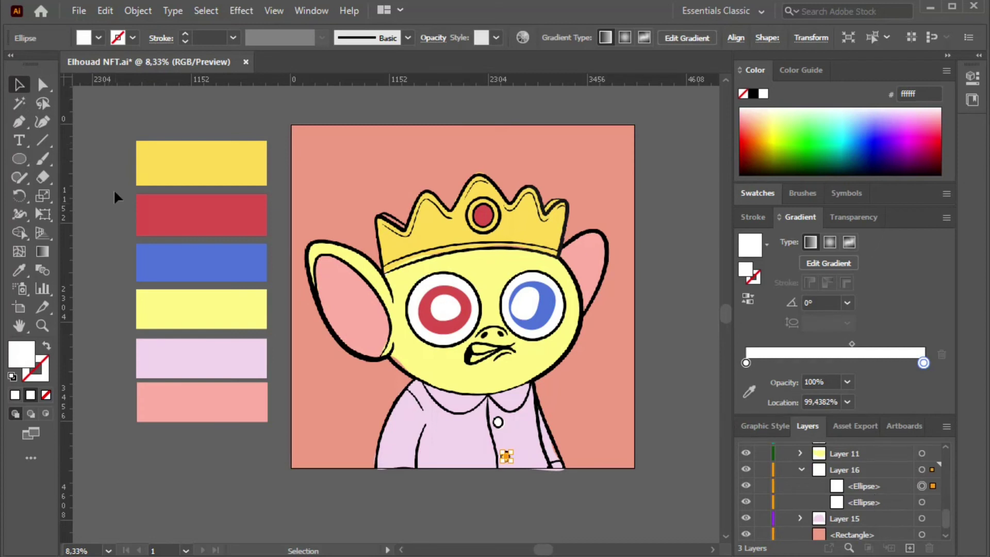
left_click(98, 134)
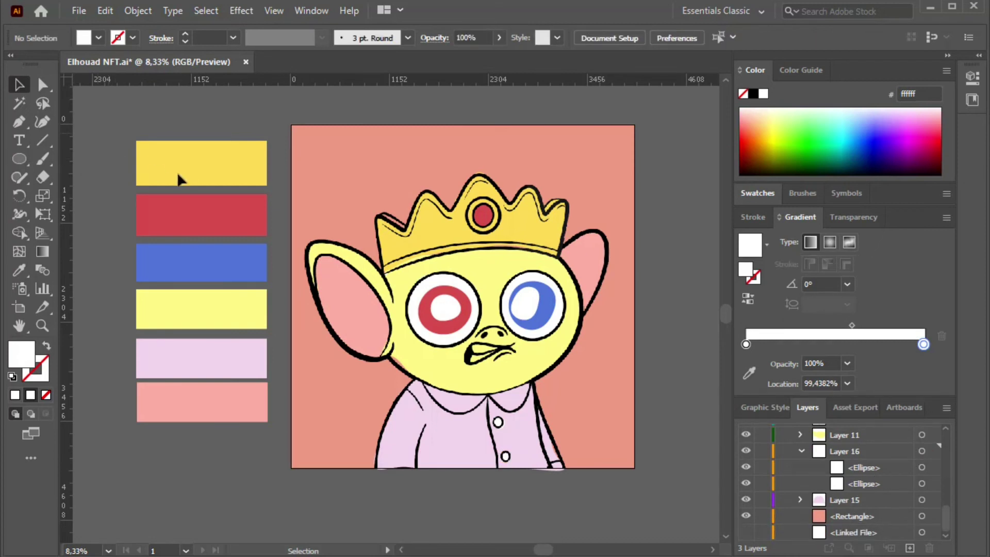
scroll(192, 194, "up", 1)
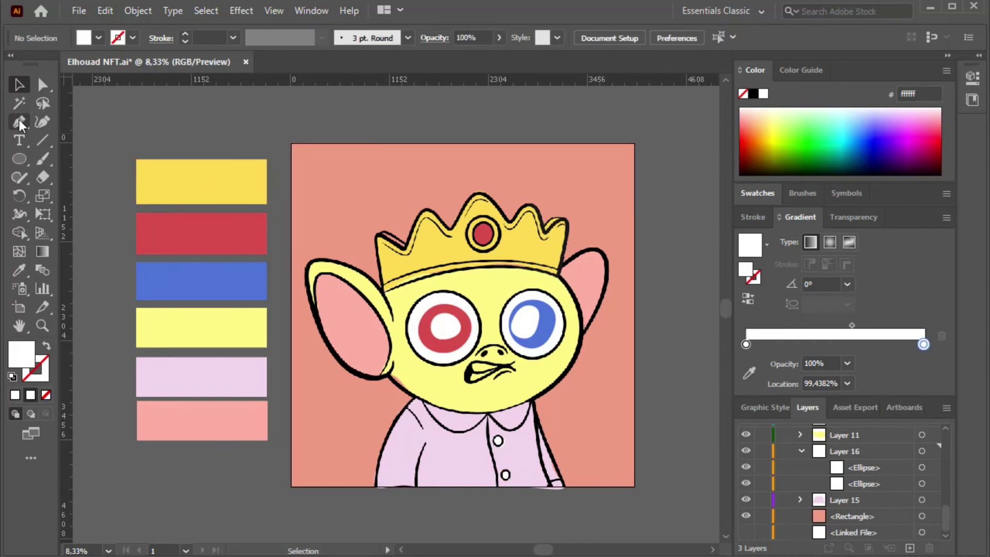
Collapse Layer 16 and add a new layer directly above it.
left_click(801, 449)
left_click(872, 483)
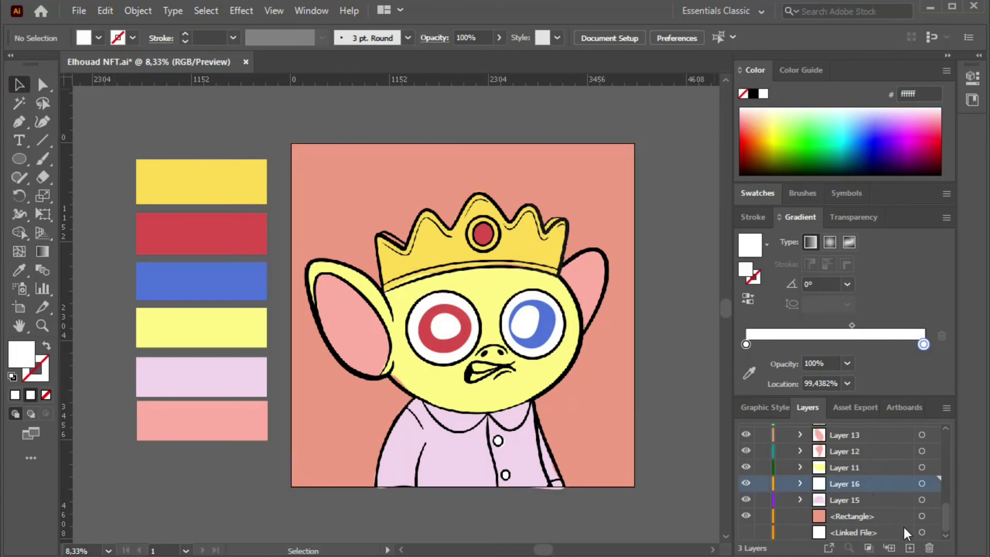
left_click(911, 550)
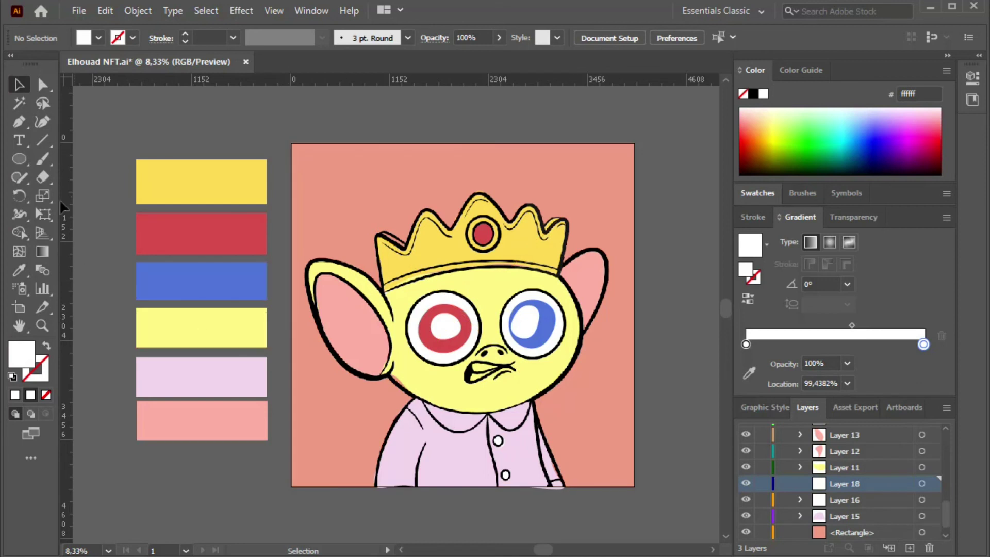
Draw a closed white shape filling the teeth inside the mouth outline on Layer 18 with the Curvature tool.
left_click(39, 124)
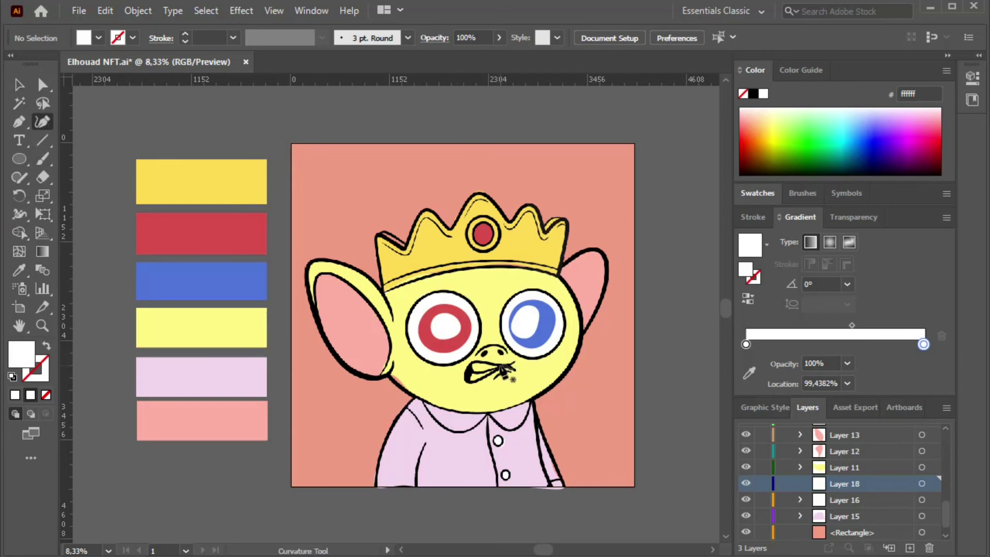
left_click(496, 366)
left_click(485, 362)
left_click(470, 363)
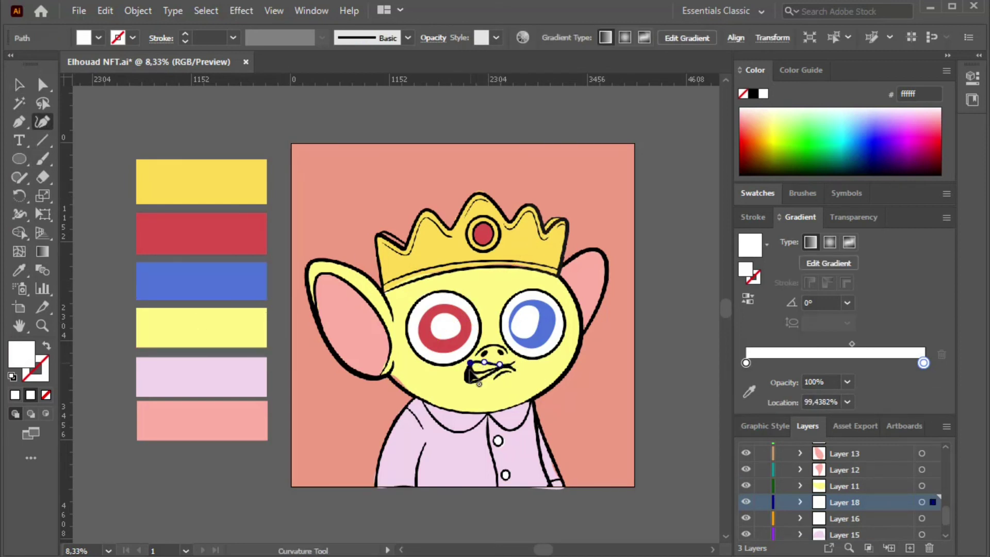
left_click(468, 382)
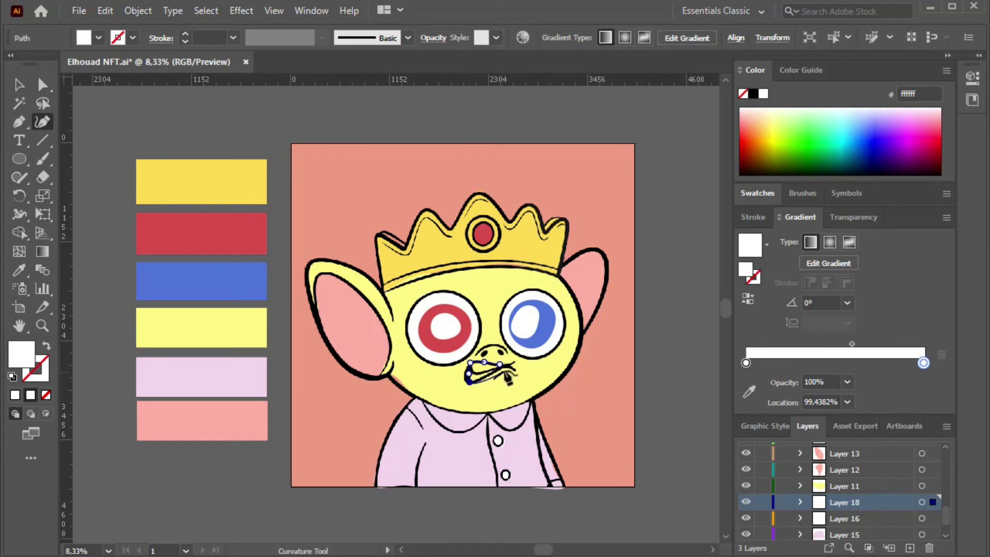
left_click(493, 371)
left_click(499, 364)
left_click(19, 84)
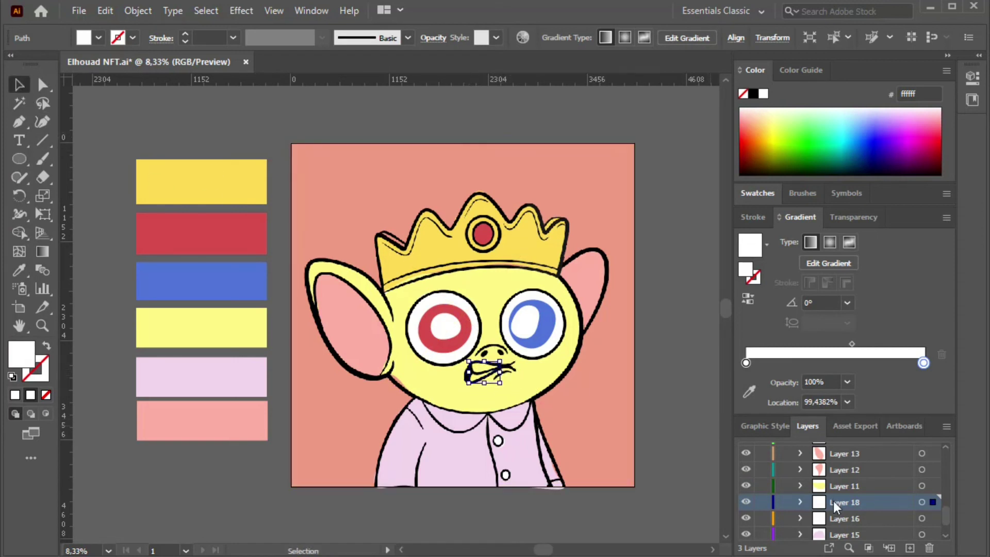
Move Layer 18 above Layer 11 and deselect the teeth shape.
left_click_drag(868, 502, 849, 482)
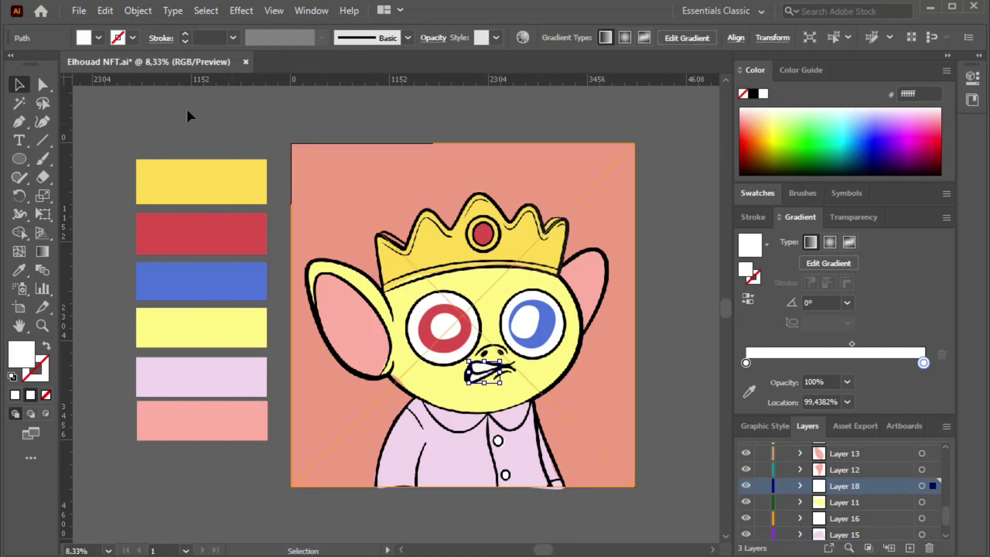
left_click(117, 106)
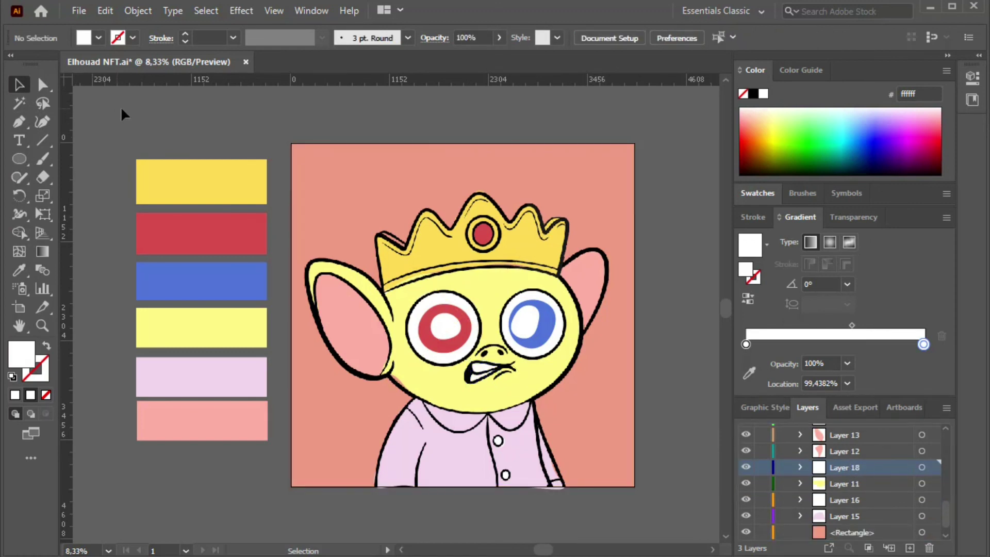
scroll(673, 355, "up", 2)
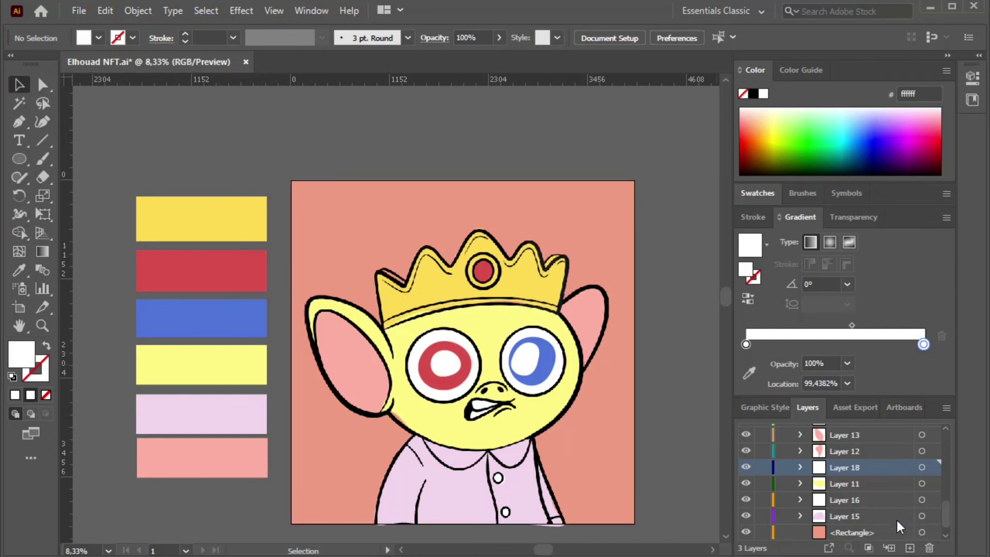
Add a new layer above Layer 6 and set both gradient stops of the fill to the blue palette swatch's colour (4e74d9).
scroll(862, 459, "up", 3)
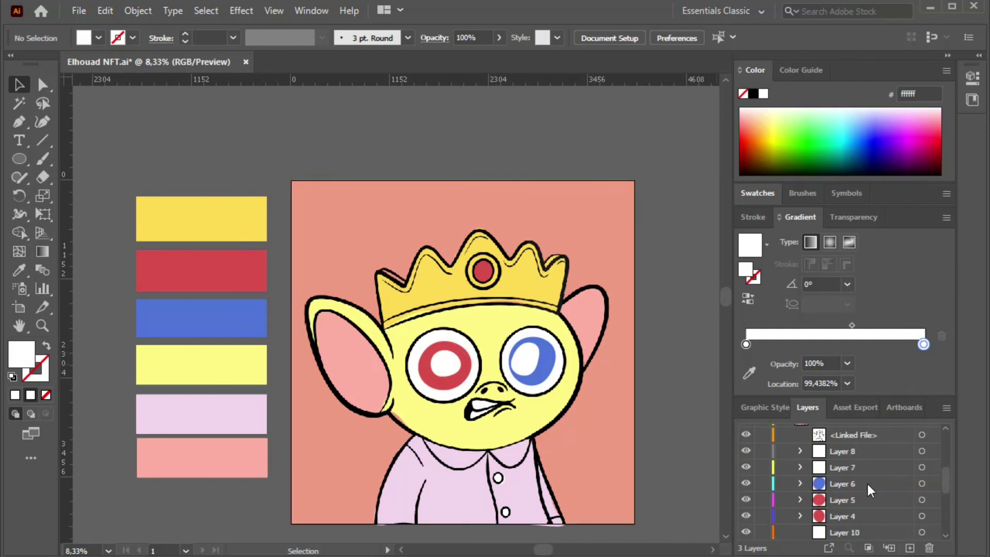
left_click(867, 484)
left_click(910, 548)
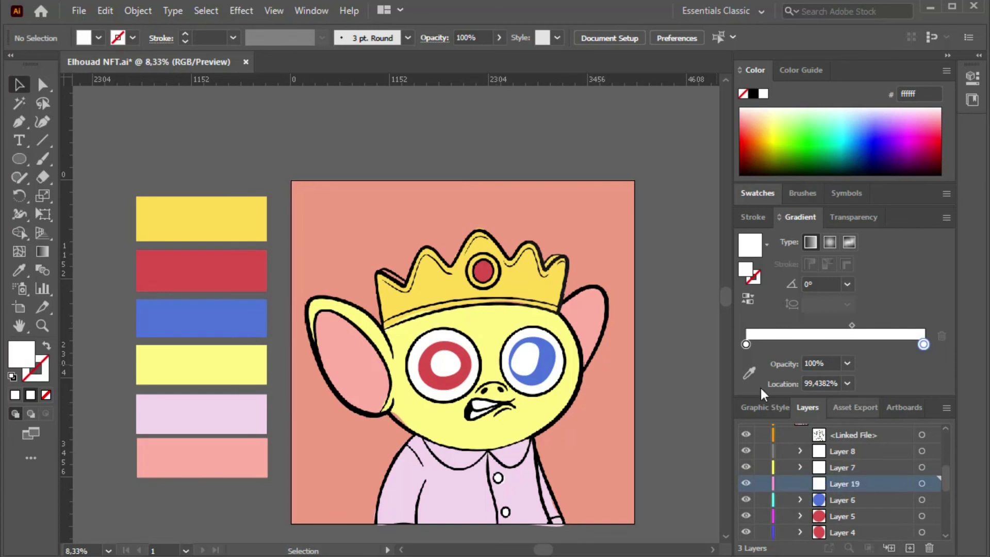
left_click(750, 372)
left_click(253, 316)
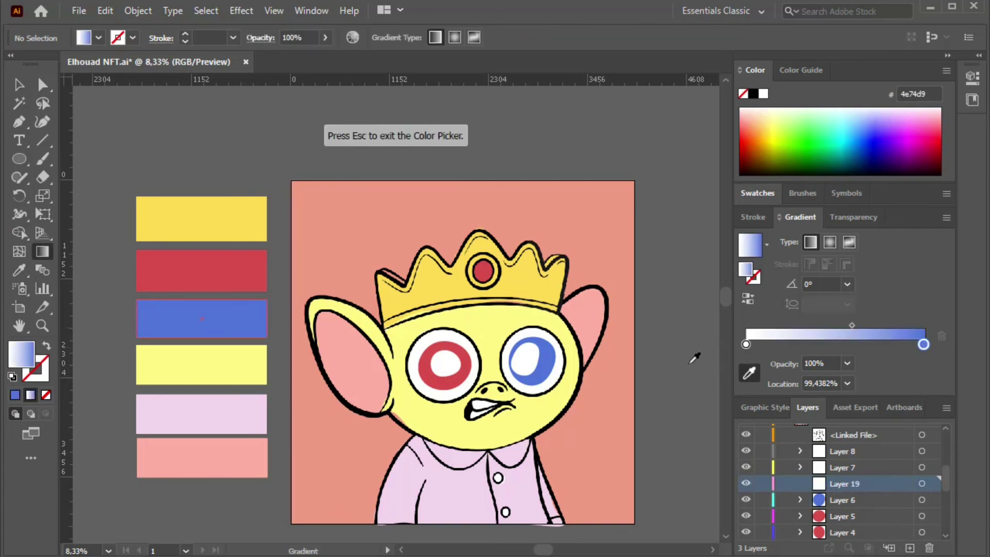
left_click(747, 345)
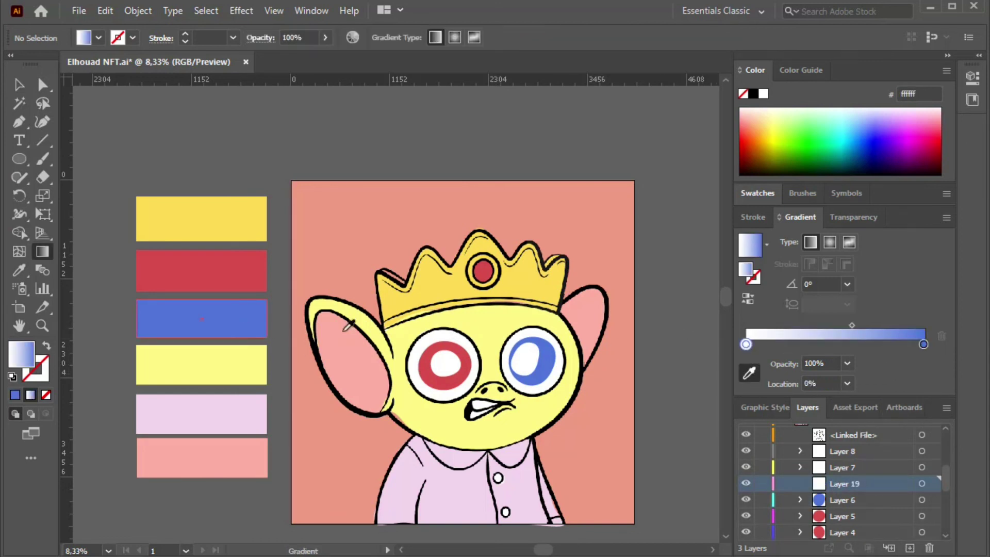
left_click(239, 311)
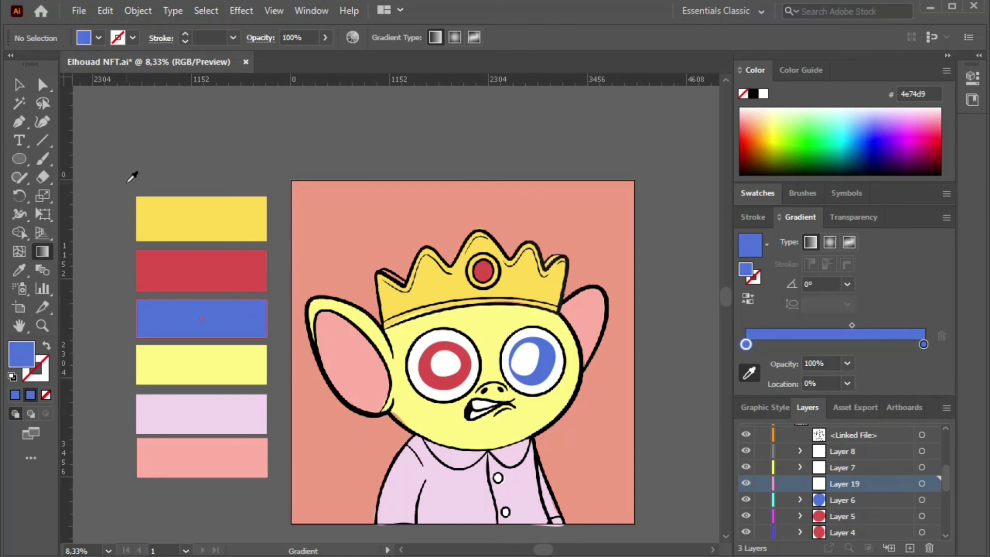
key("v")
left_click(527, 366)
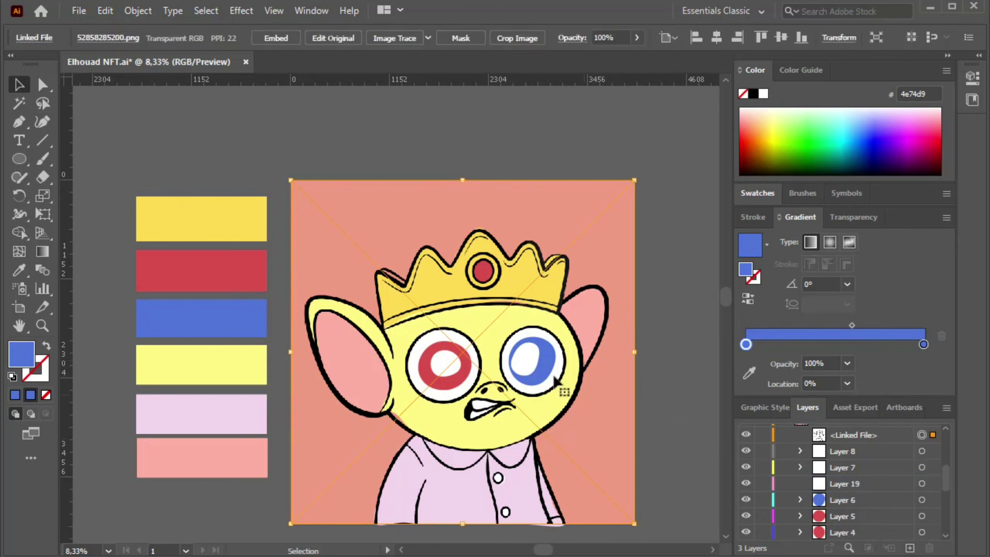
double_click(532, 361)
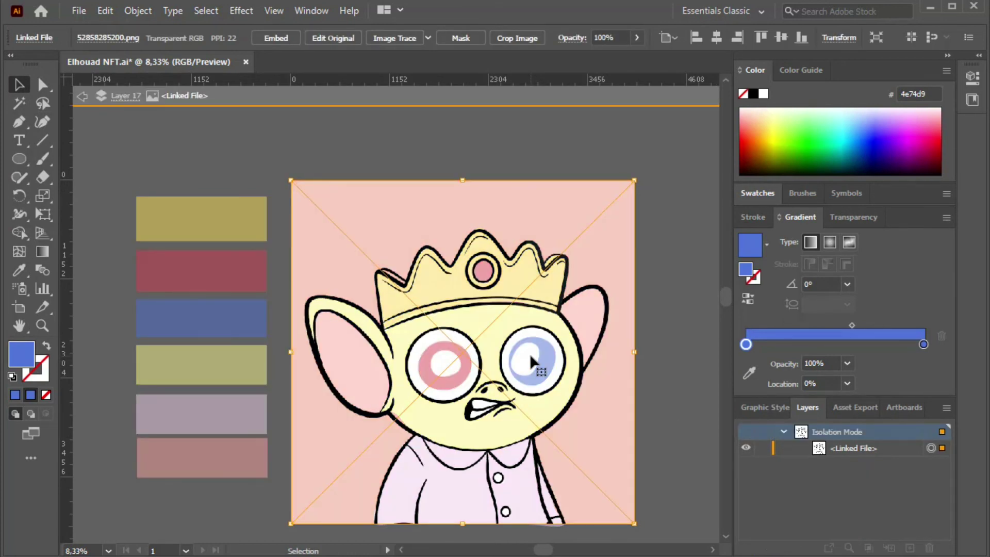
double_click(665, 351)
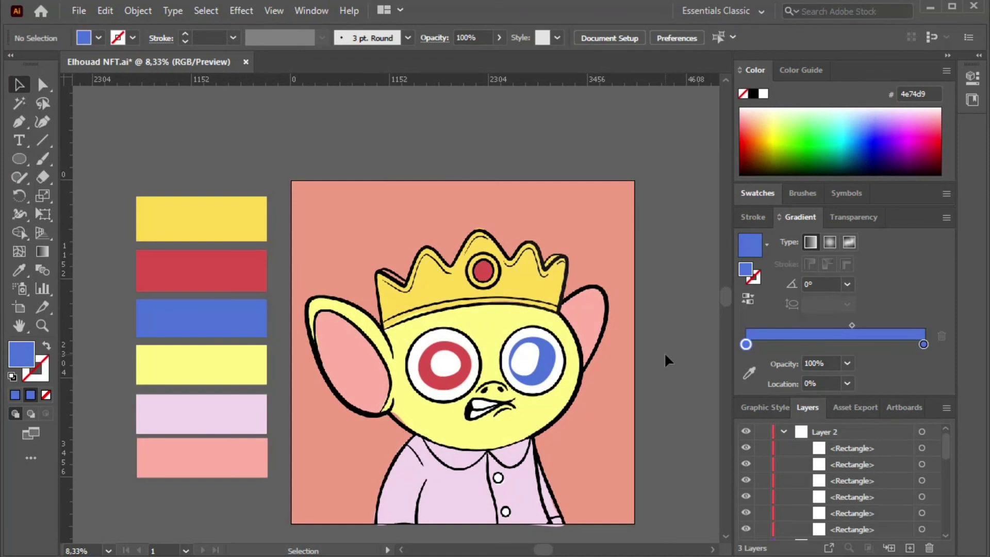
Toggle Layer 19's visibility off and on, select the white highlight of the blue eye on Layer 7, then deselect it.
left_click(784, 431)
scroll(841, 486, "down", 2)
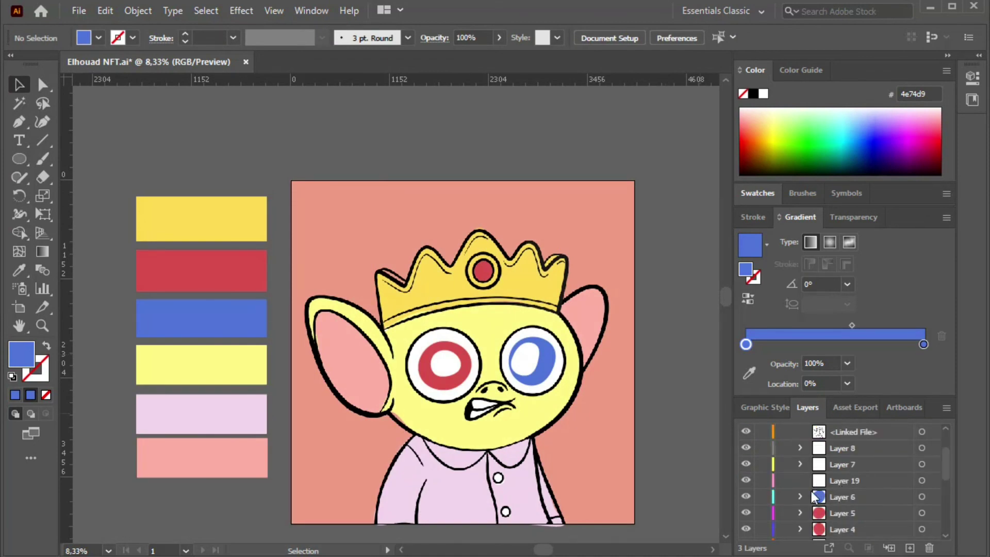
left_click(747, 481)
left_click(747, 479)
left_click(906, 467)
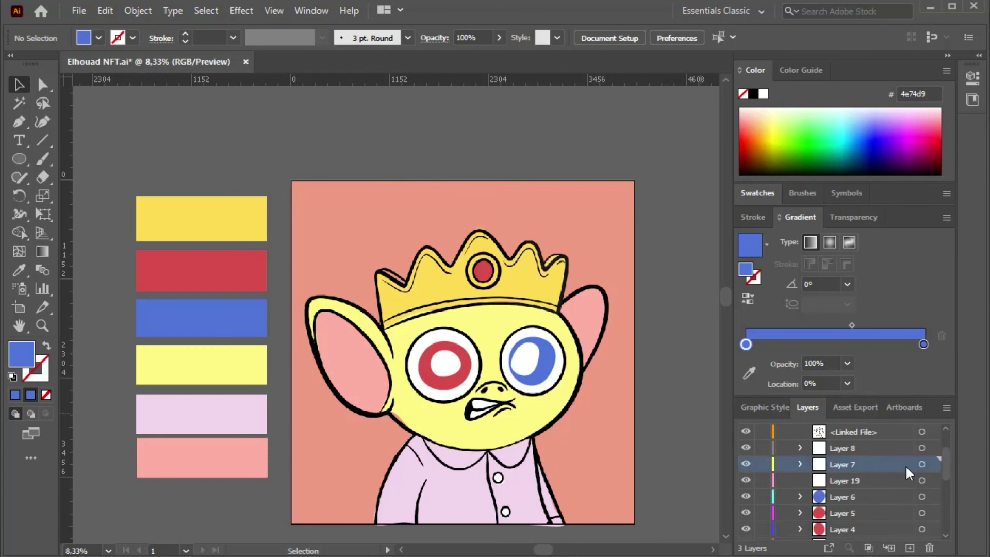
left_click(923, 465)
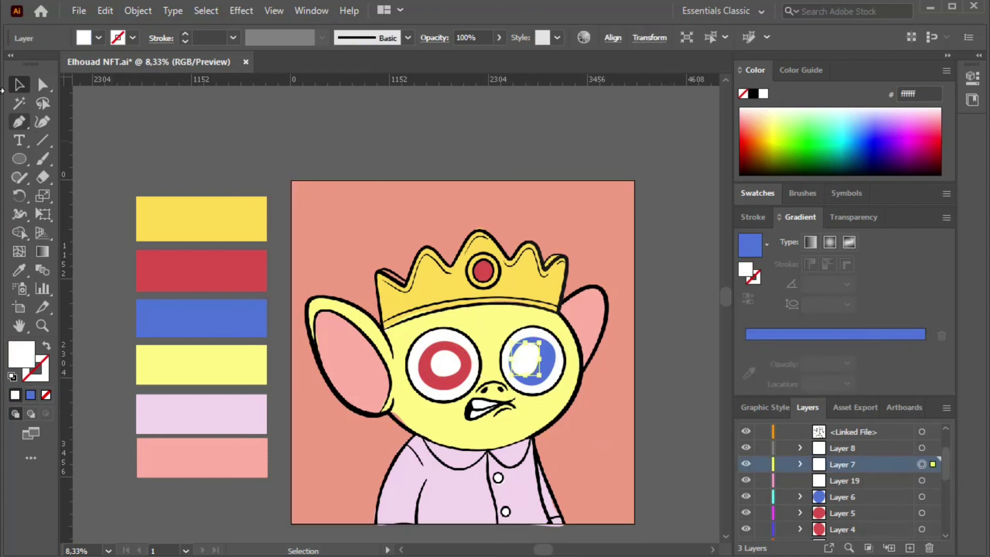
left_click(44, 121)
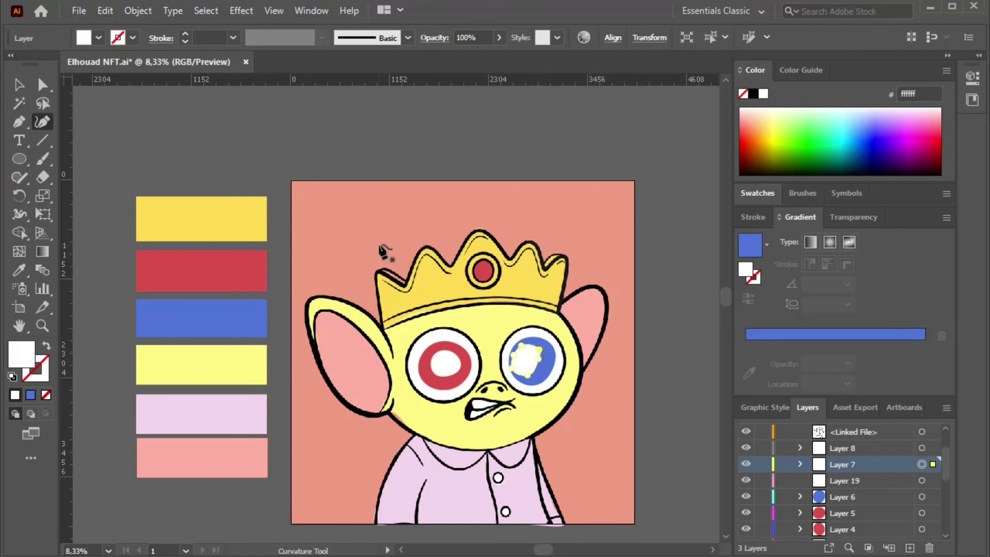
left_click(19, 85)
left_click(186, 154)
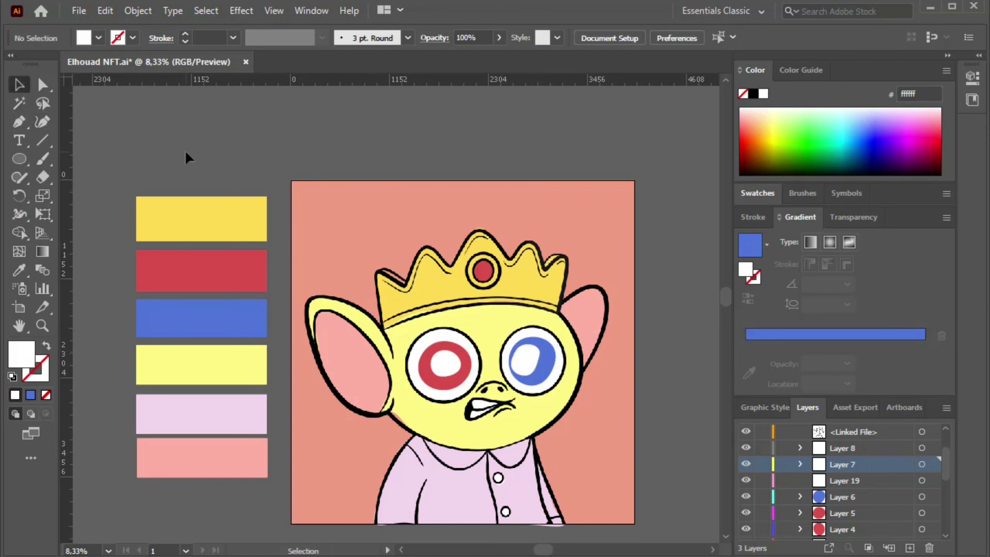
Check the contents of Layer 19 by targeting it and toggling its visibility.
left_click(536, 386)
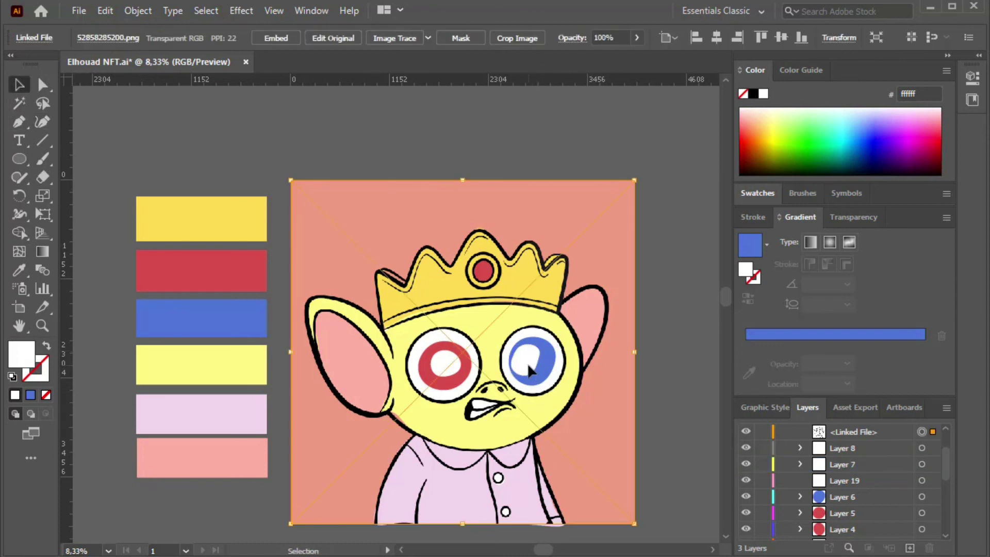
left_click(922, 481)
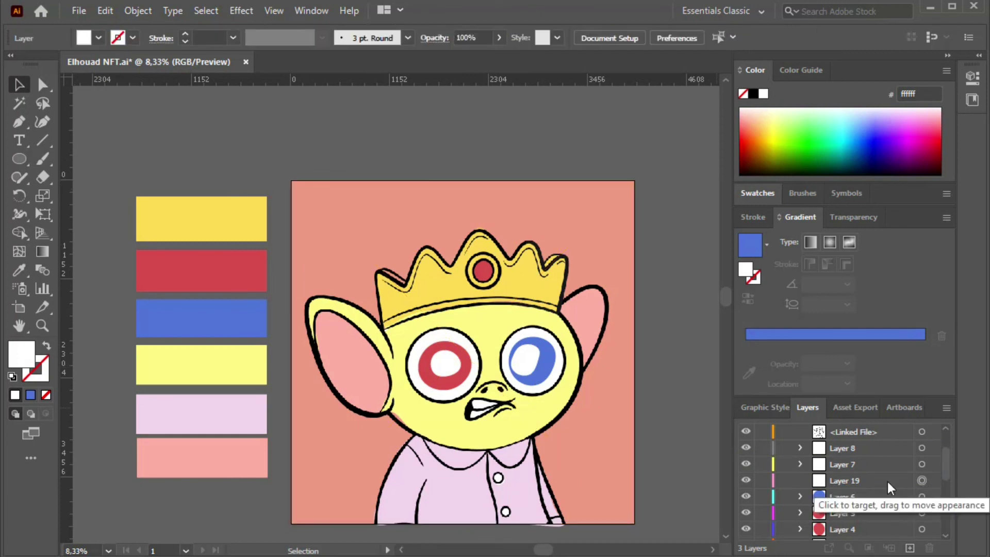
left_click(746, 480)
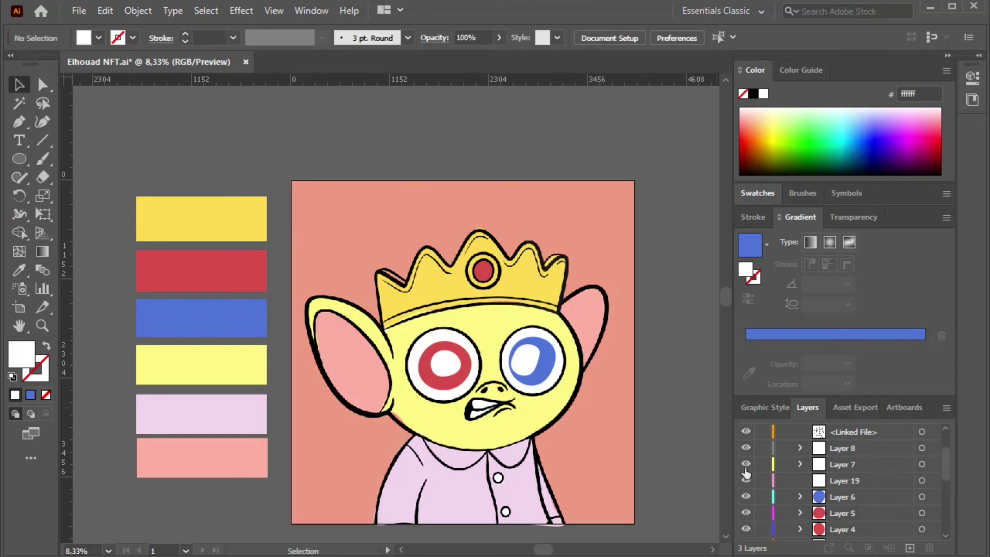
left_click(746, 480)
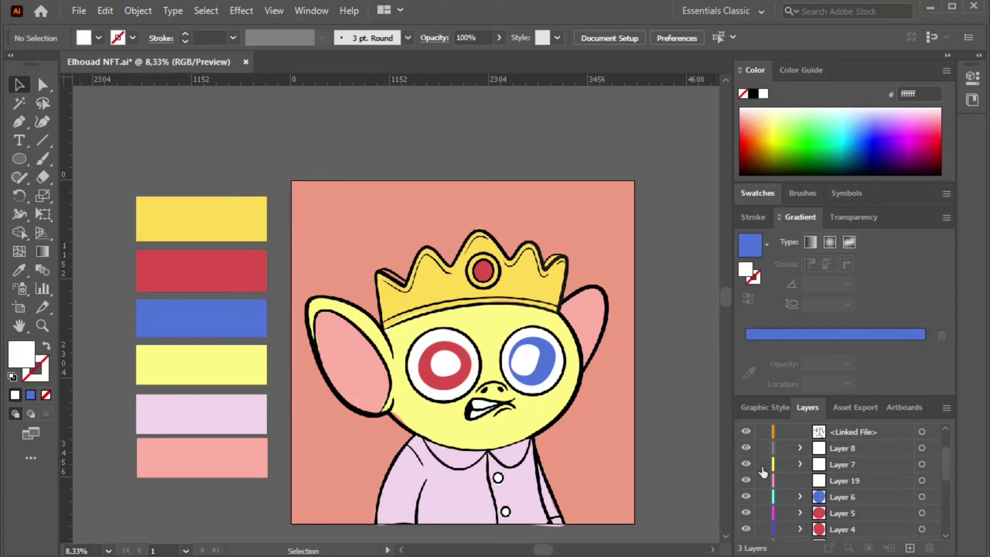
Move the white highlight on Layer 7 to the centre of the blue iris and deselect it.
left_click(921, 465)
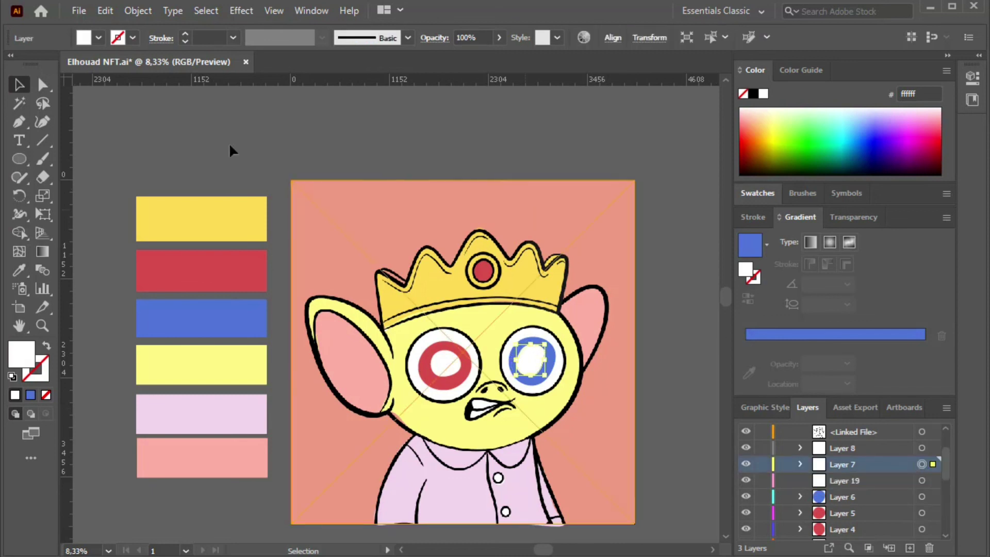
left_click(136, 133)
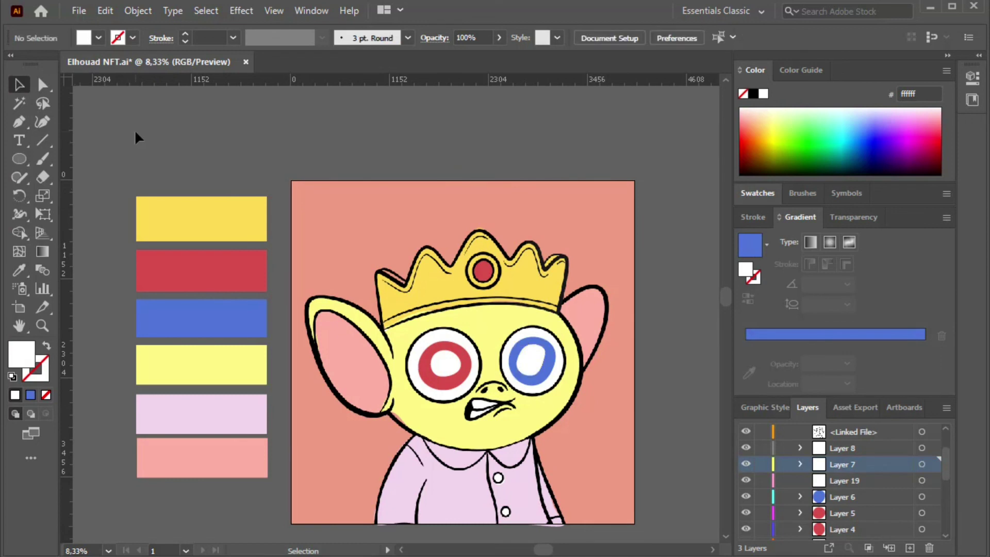